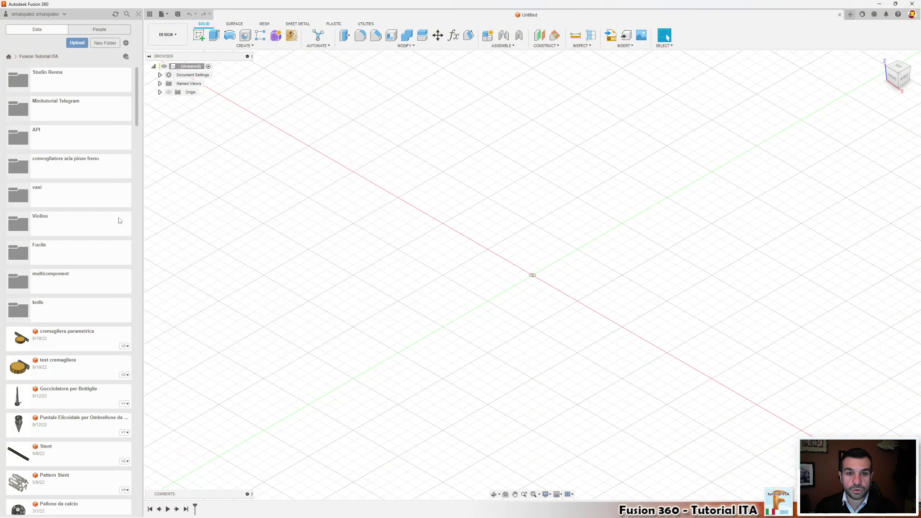
Open Ingranaggio Parametrico v1, close the Data panel, and show its parameter table (36 teeth, module 4 mm)
mouse_move(137, 116)
left_mouse_down()
mouse_move(151, 485)
mouse_move(142, 471)
left_mouse_up()
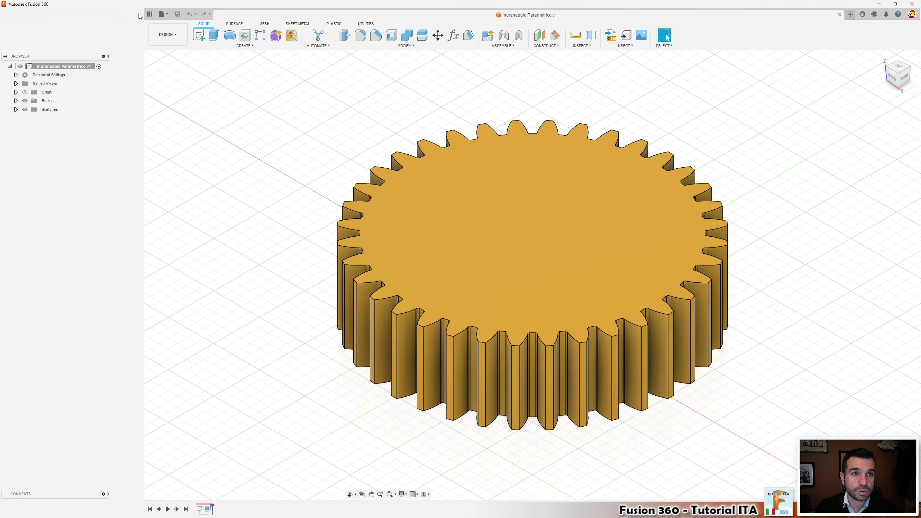
left_click(138, 15)
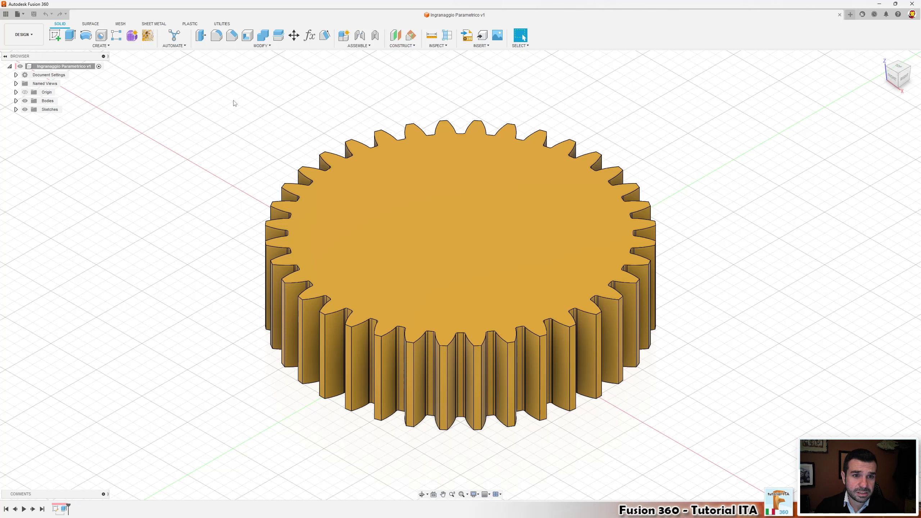
left_click(309, 35)
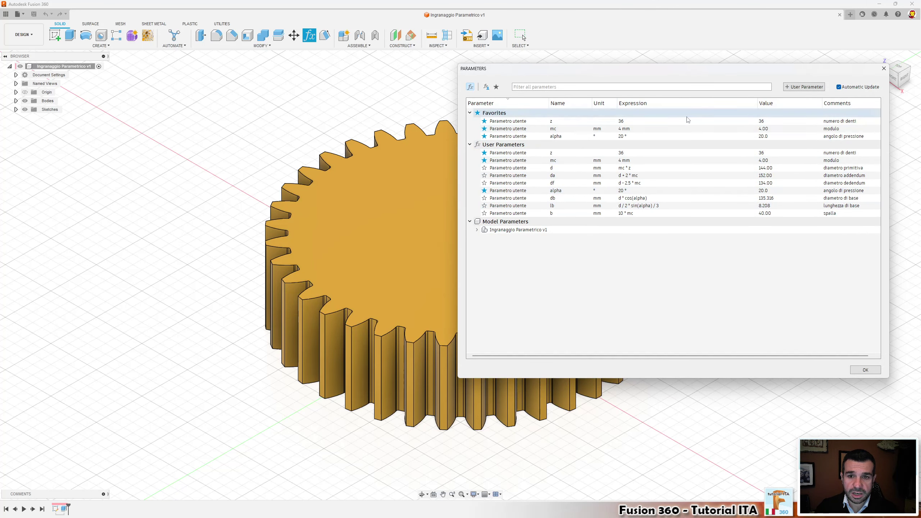
Favourite parameter b and add user parameter beta = 15° with comment 'angolo di elica'
left_click(485, 213)
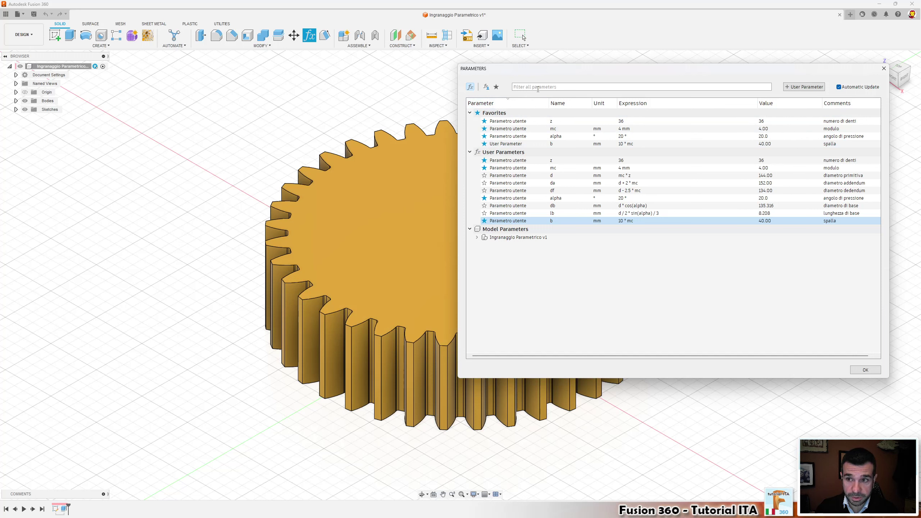
left_click(804, 87)
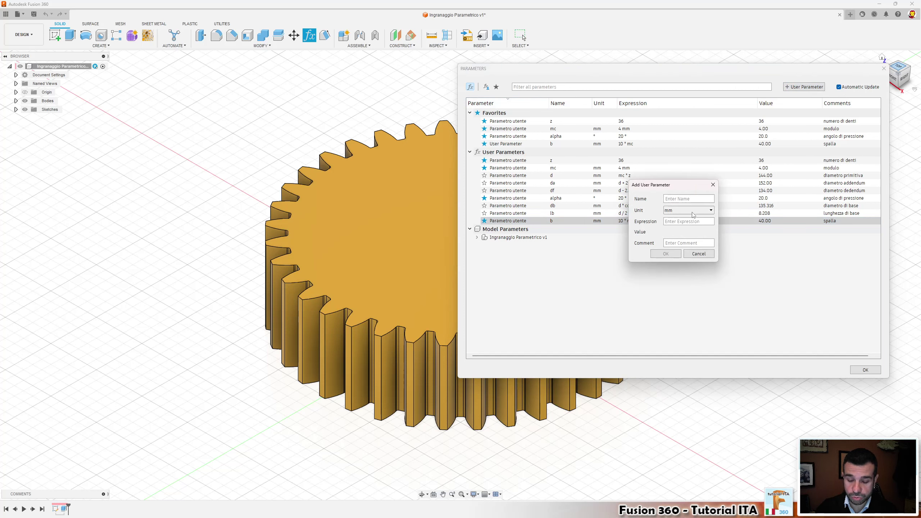
type("beta")
left_click(692, 210)
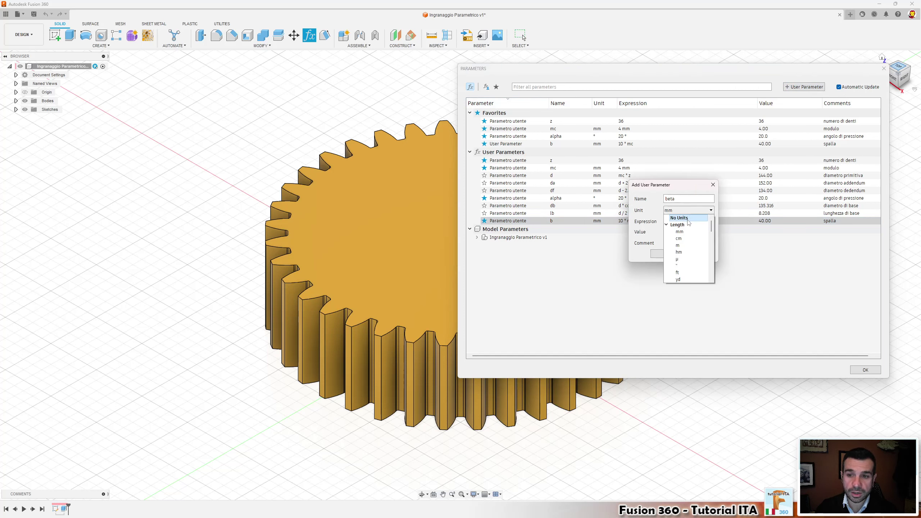
scroll(680, 232, "down", 2)
scroll(680, 232, "down", 2)
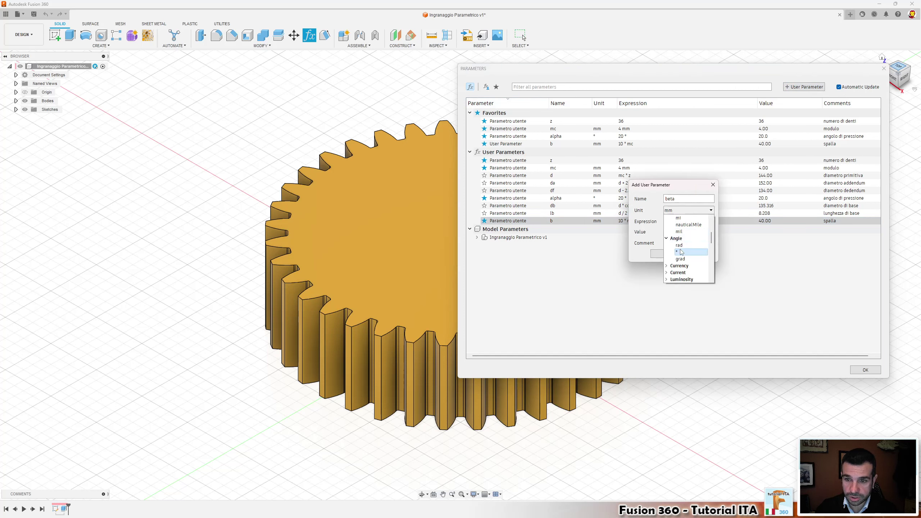
left_click(681, 249)
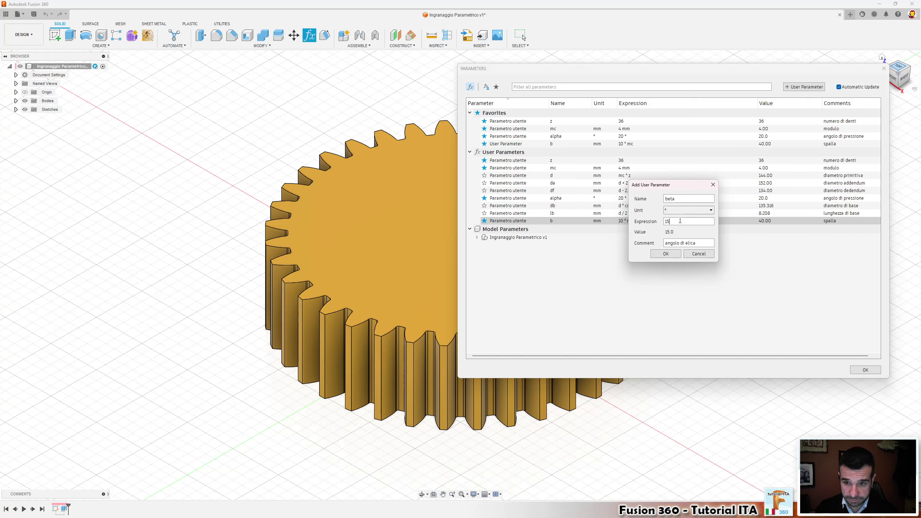
key("Return")
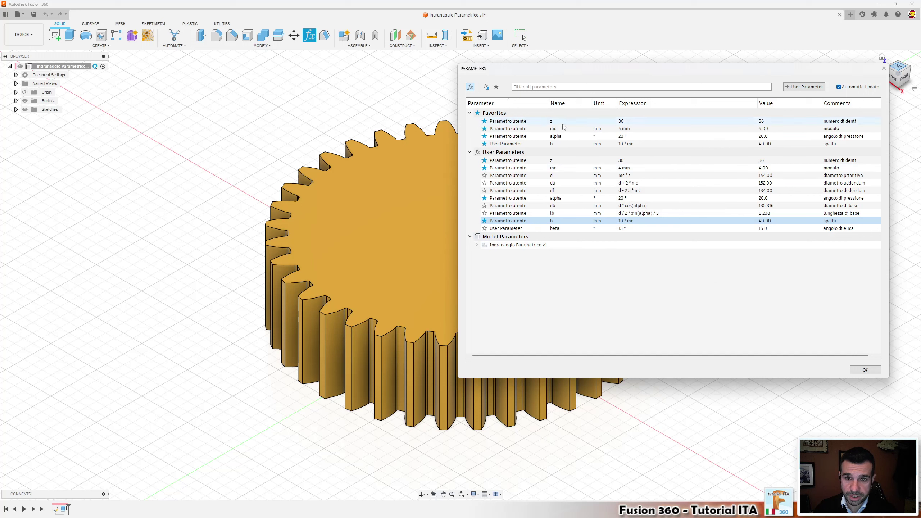
Favourite beta, close the parameters, and roll the timeline back before the extrusion
mouse_move(526, 228)
left_click(485, 229)
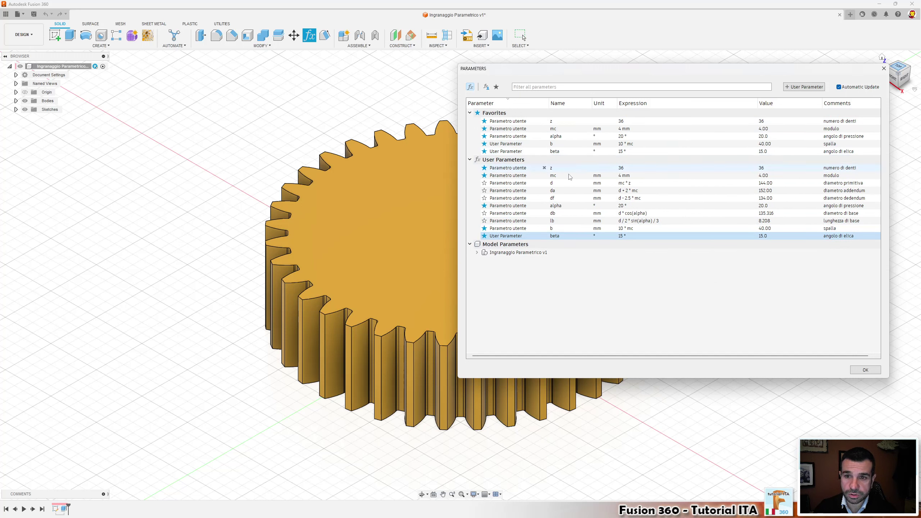
left_click(863, 372)
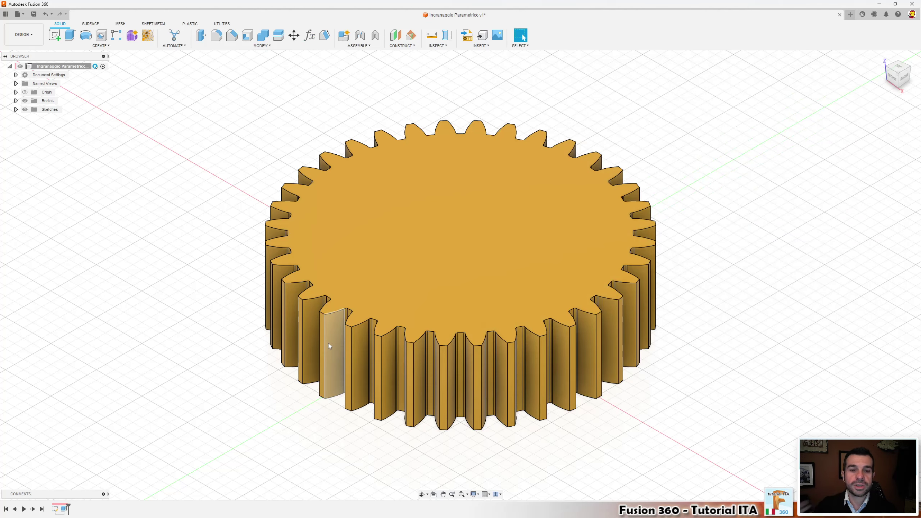
left_click_drag(69, 506, 60, 508)
Delete the gear extrusion from the timeline and hide the tooth sketch
right_click(64, 509)
left_click(77, 468)
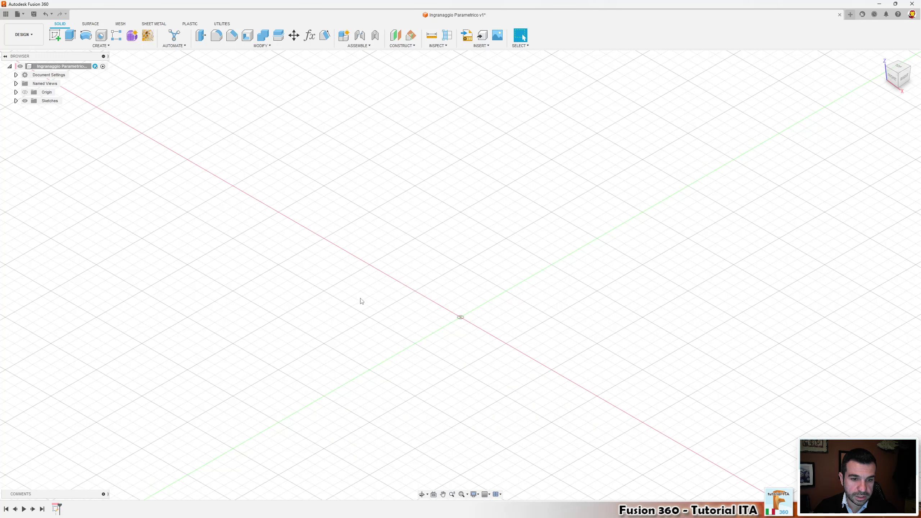
left_click(16, 101)
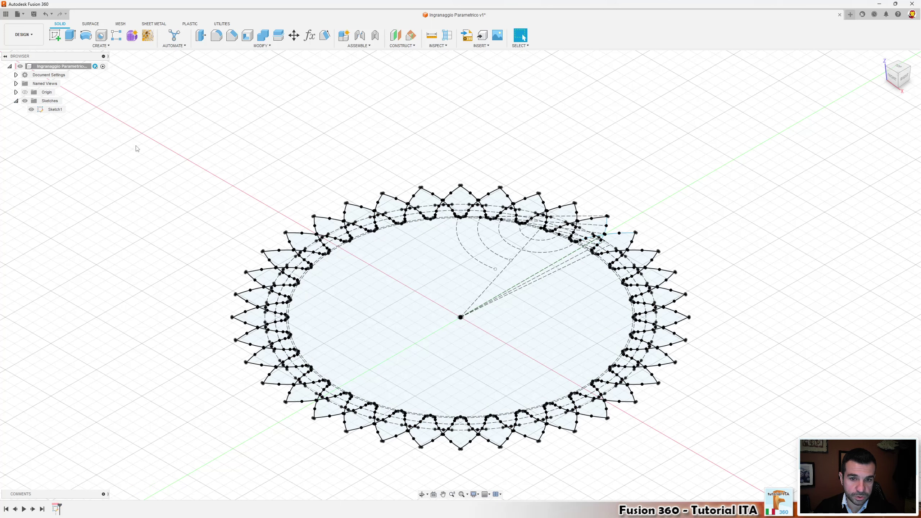
left_click(32, 109)
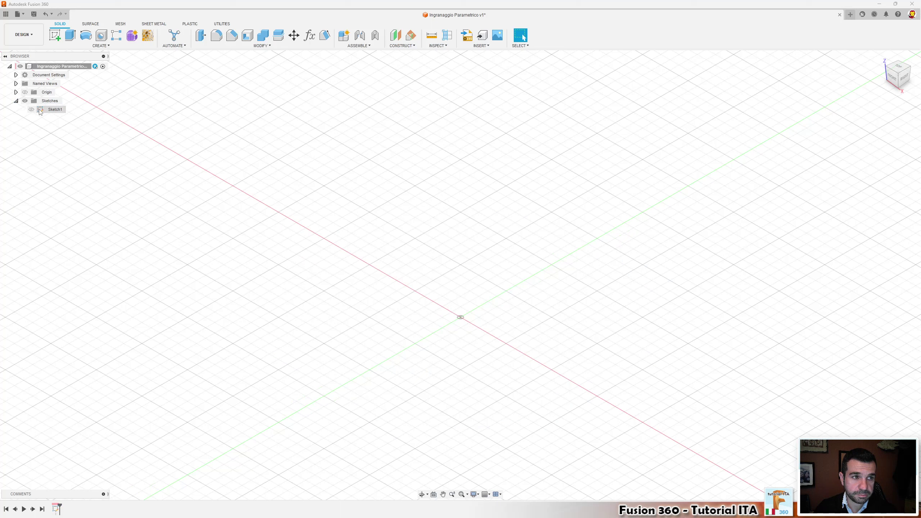
On the front plane, sketch a vertical line of length b from the origin
left_click(54, 35)
left_click(467, 328)
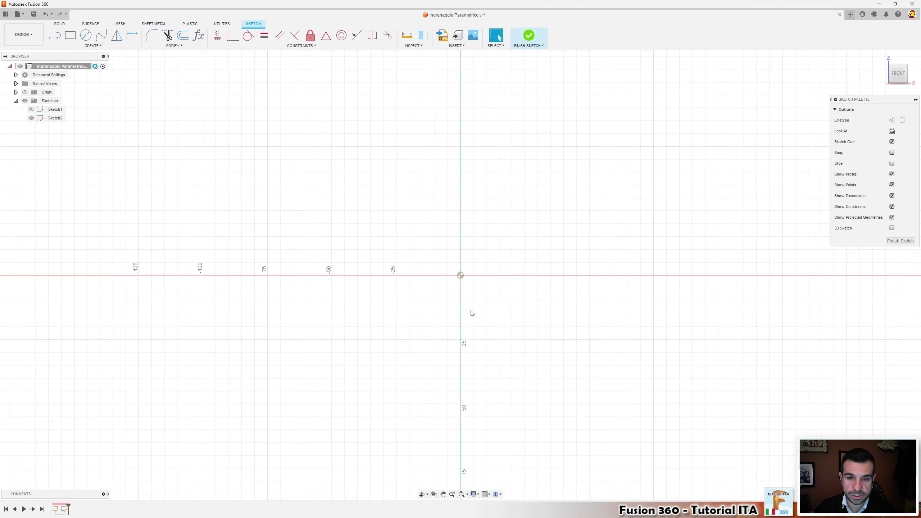
left_click(54, 35)
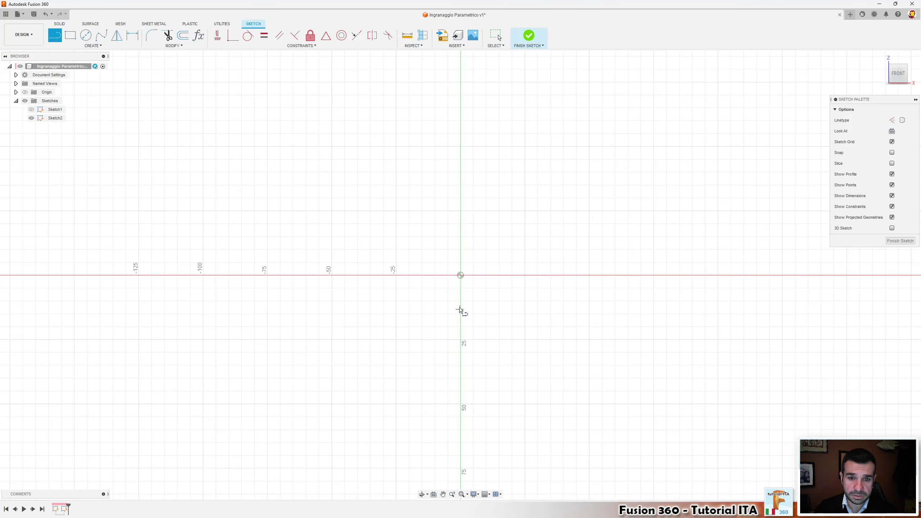
left_click(461, 275)
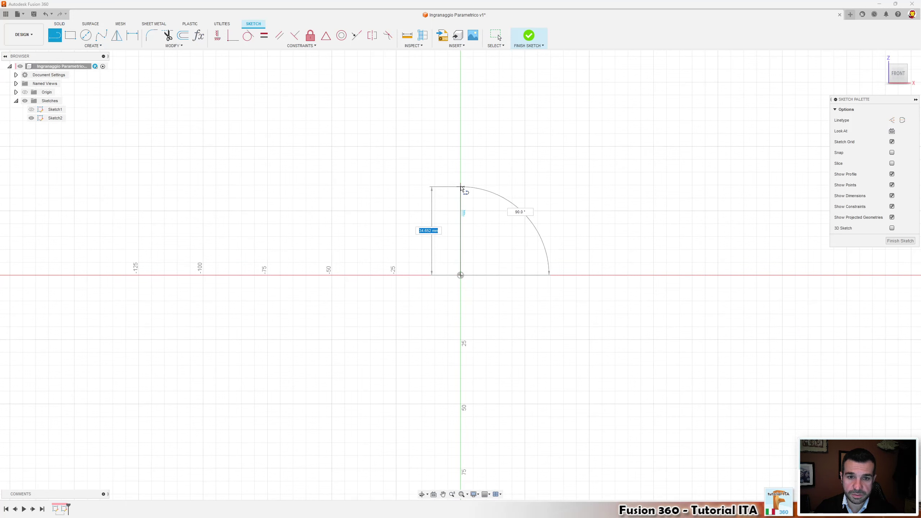
type("b")
key("Return")
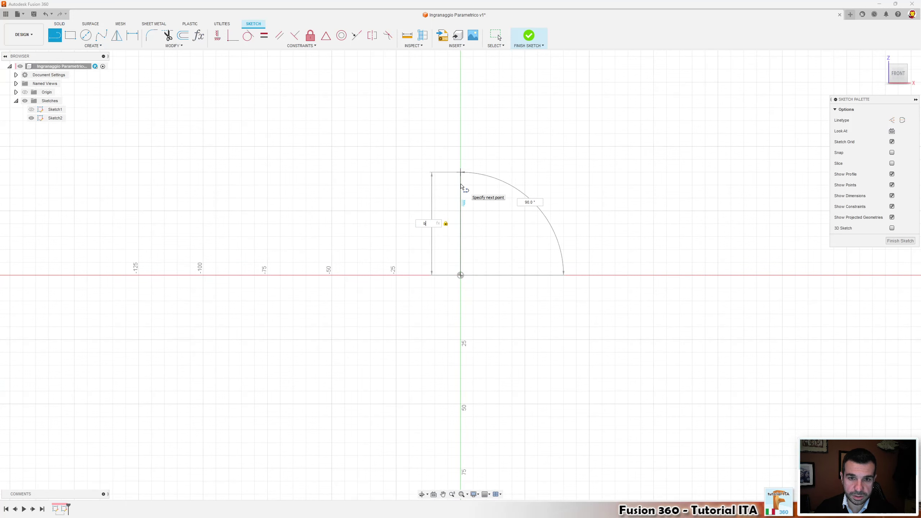
key("Escape")
Show the tooth sketch again, finish the line sketch, and select the tooth profile
middle_click_drag(509, 158, 226, 223, "shift")
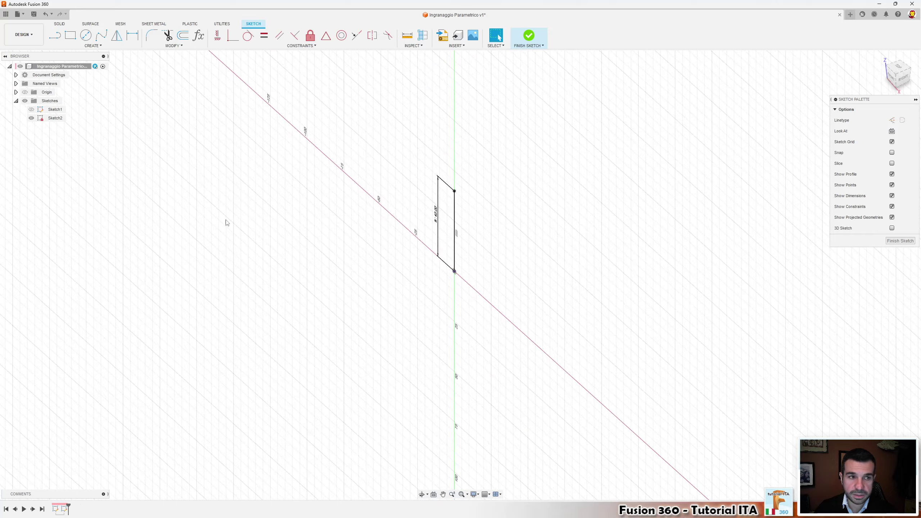
left_click(31, 109)
left_click(528, 35)
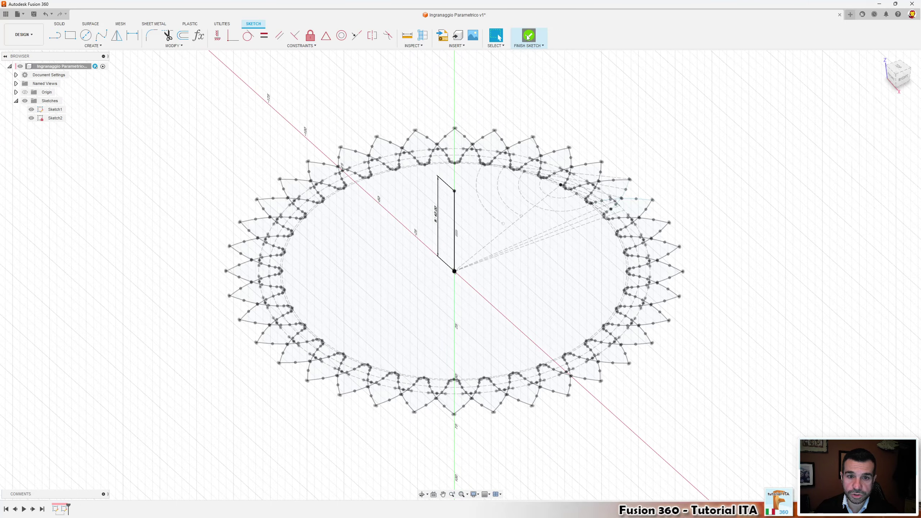
mouse_move(457, 211)
middle_mouse_down("shift")
mouse_move(456, 226)
mouse_move(425, 210)
mouse_move(457, 224)
mouse_move(456, 205)
middle_mouse_up("shift")
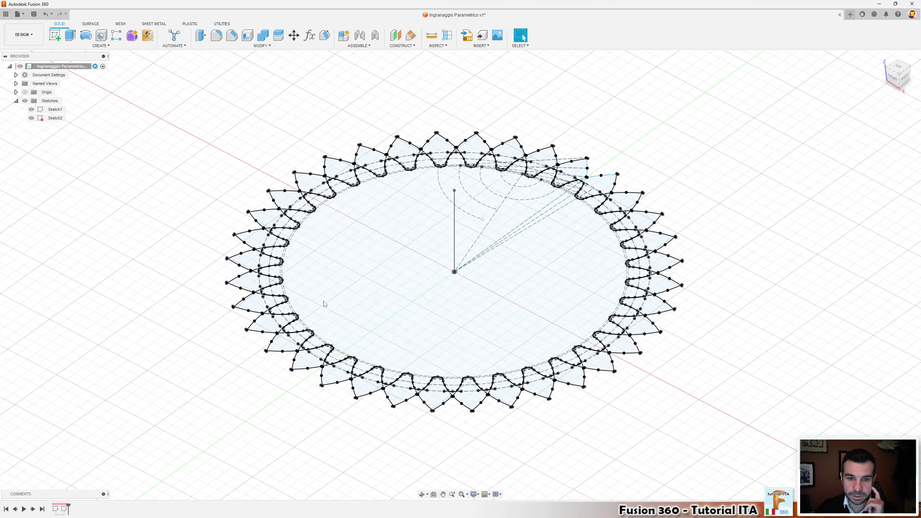
left_click(350, 319)
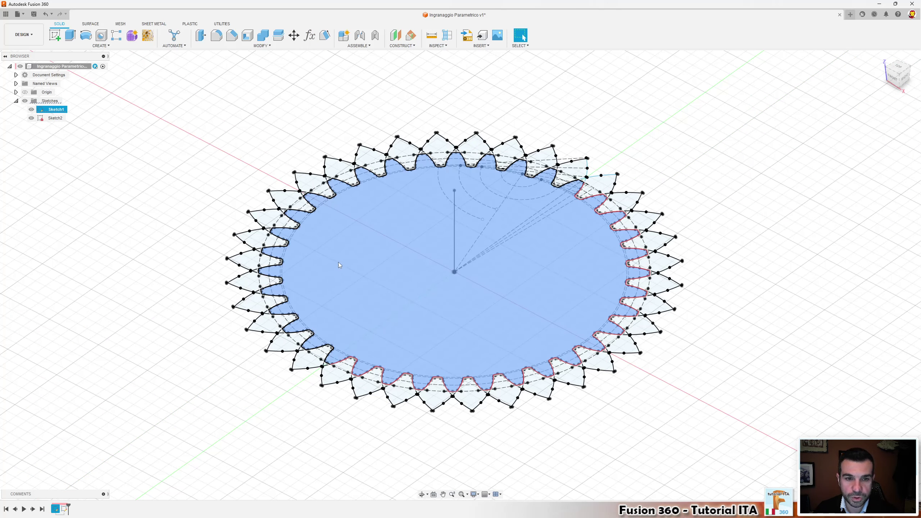
Start a sweep of the tooth profile along the vertical line path
left_click(257, 118)
left_click(95, 47)
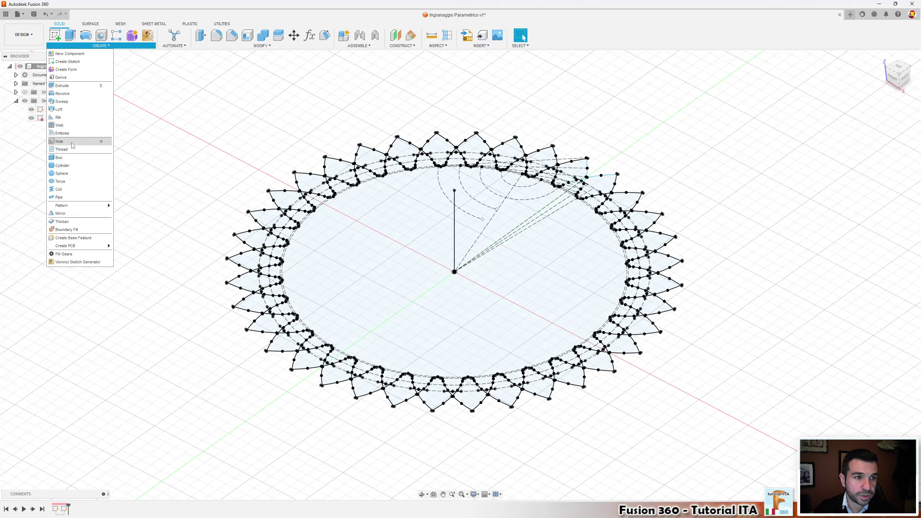
left_click(63, 101)
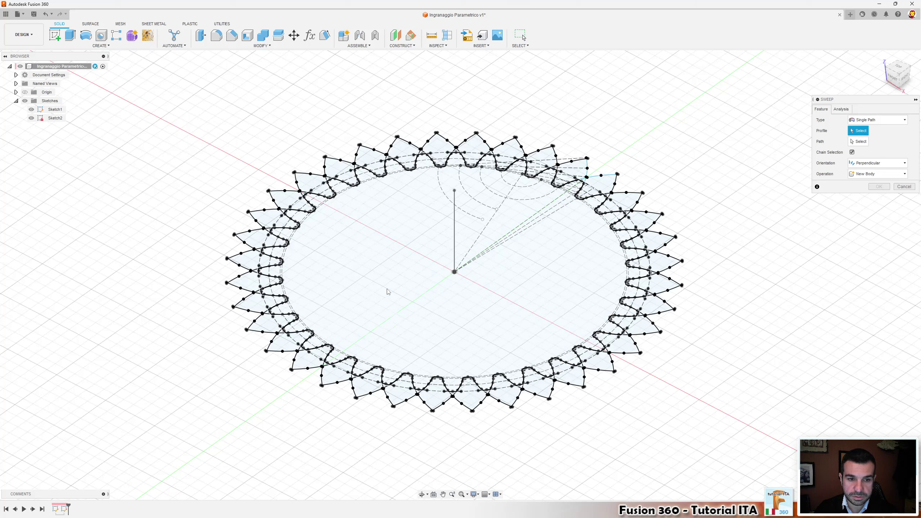
left_click(387, 290)
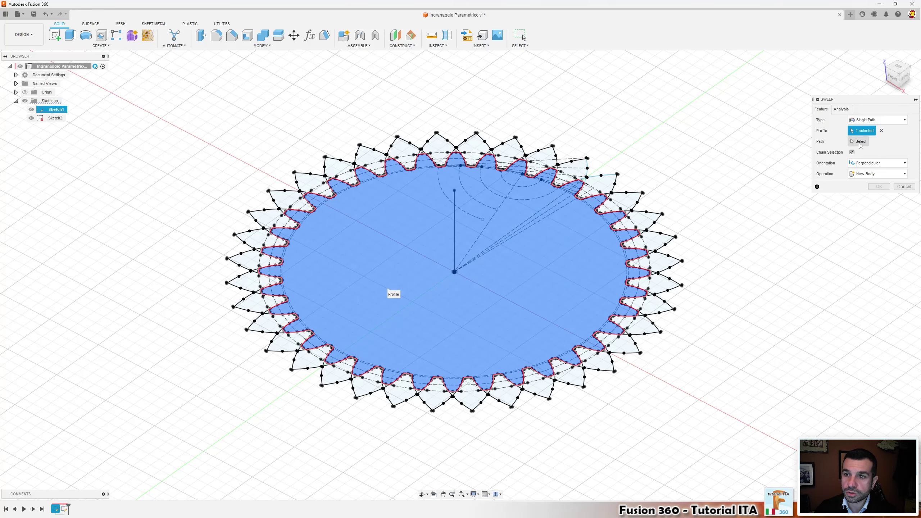
left_click(860, 144)
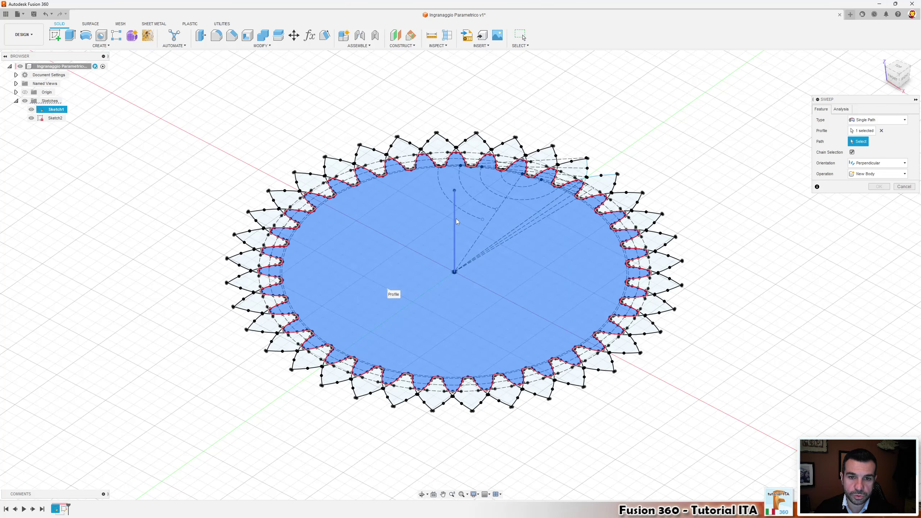
left_click(457, 218)
mouse_move(456, 219)
middle_mouse_down("shift")
mouse_move(460, 174)
mouse_move(422, 256)
middle_mouse_up("shift")
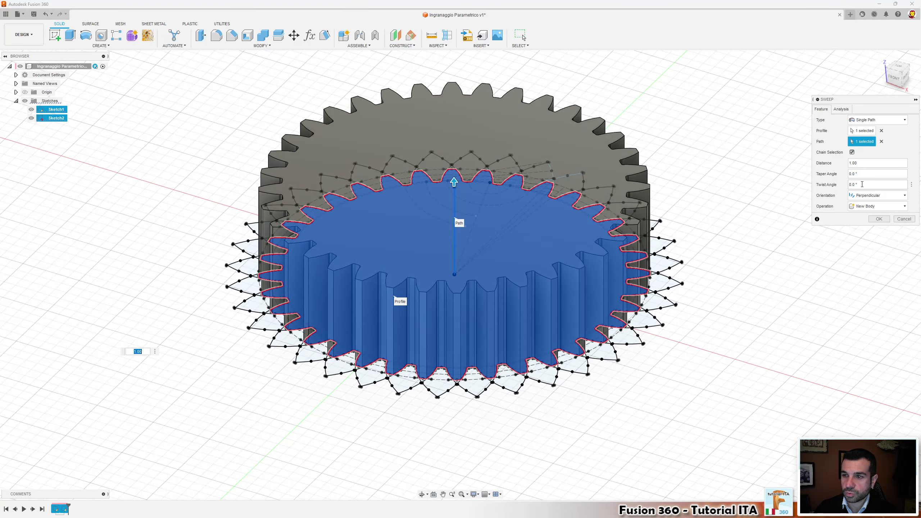
middle_click_drag(653, 210, 345, 250, "shift")
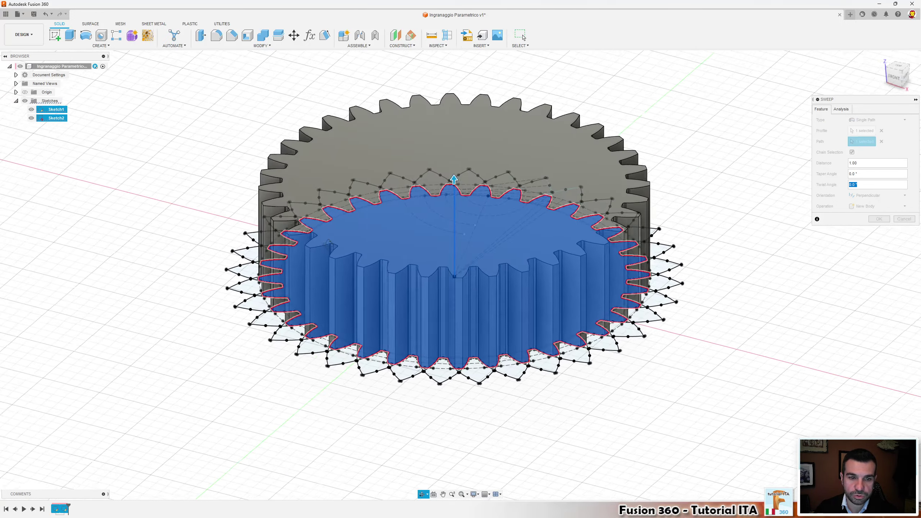
middle_click_drag(345, 250, 340, 247, "shift")
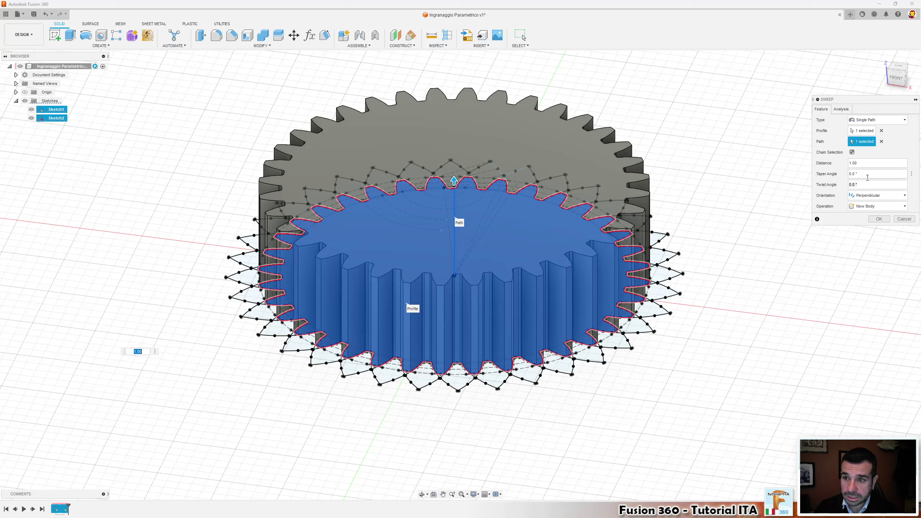
Set the sweep twist angle to beta with perpendicular orientation, creating the helical gear
left_click_drag(852, 186, 834, 189)
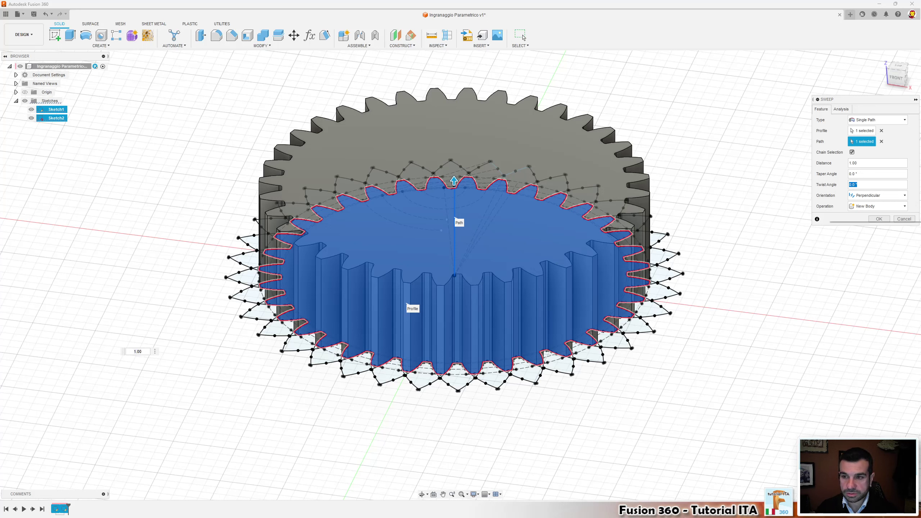
type("beta")
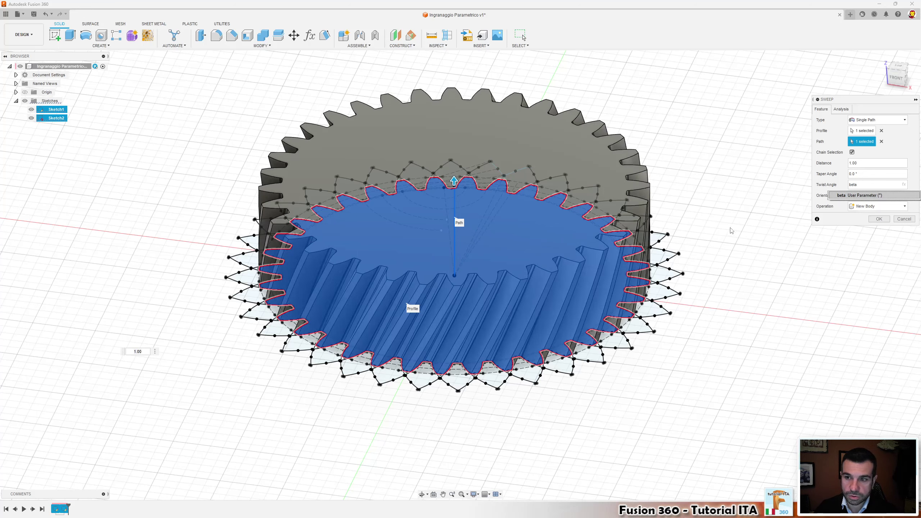
middle_click_drag(484, 248, 480, 217, "shift")
middle_click_drag(482, 243, 486, 254, "shift")
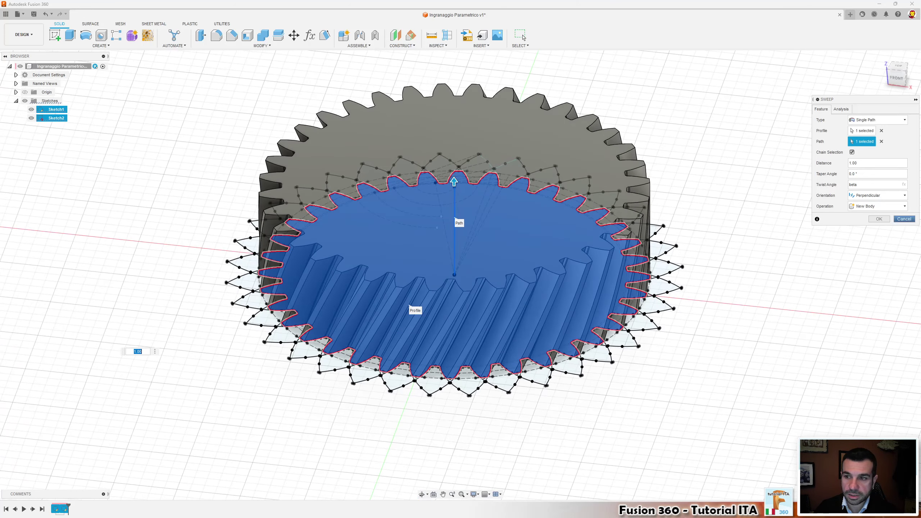
left_click(861, 198)
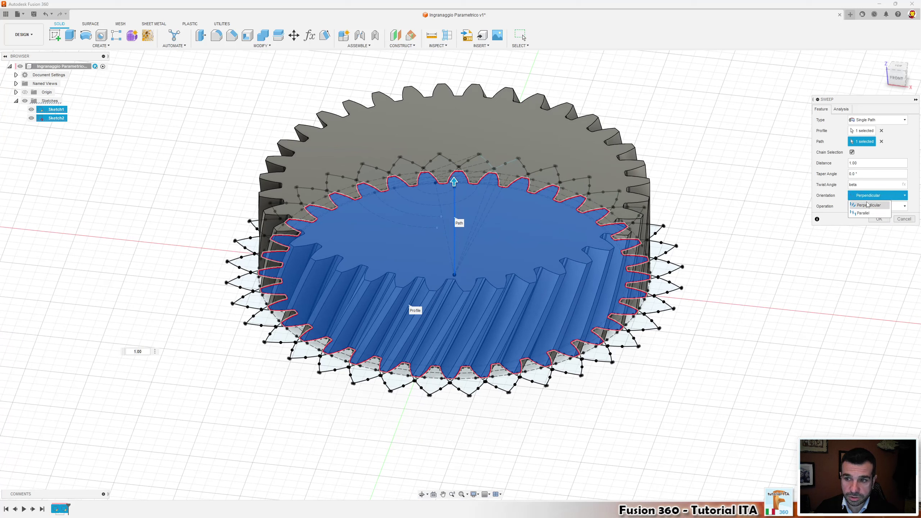
left_click(864, 198)
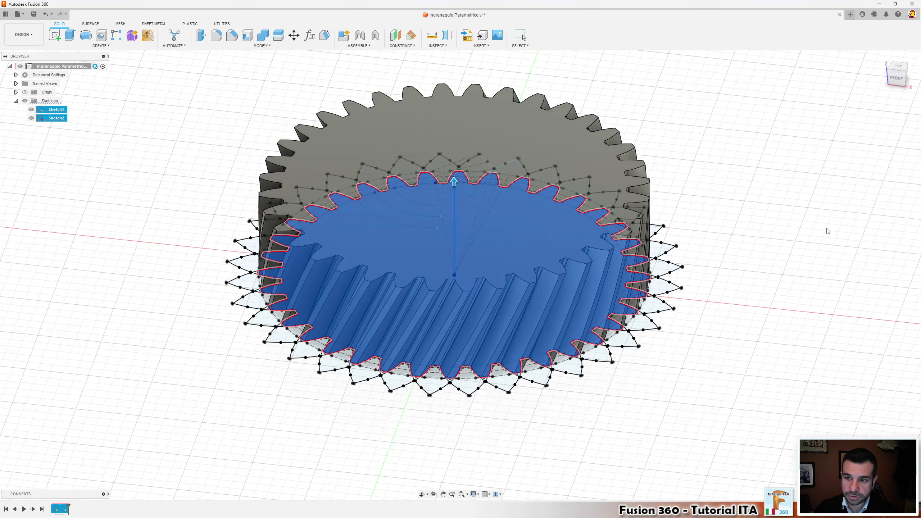
middle_click_drag(483, 207, 491, 213, "shift")
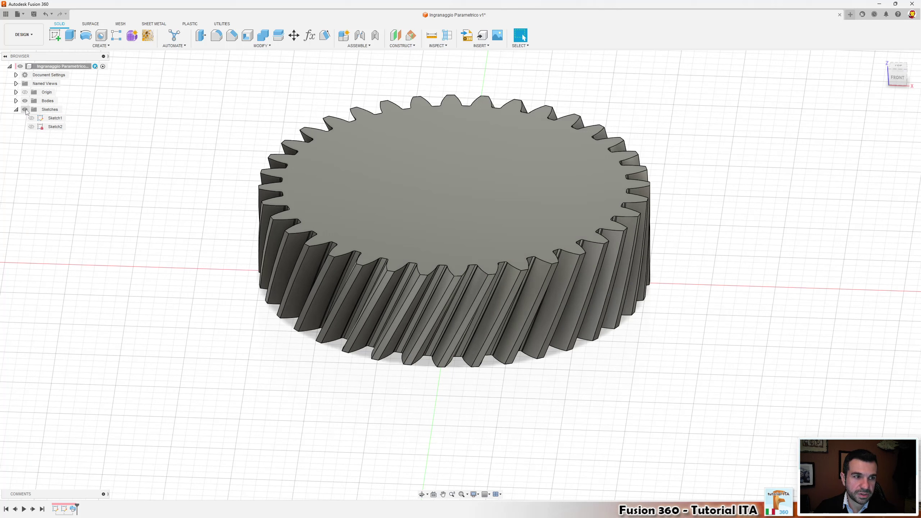
left_click(16, 101)
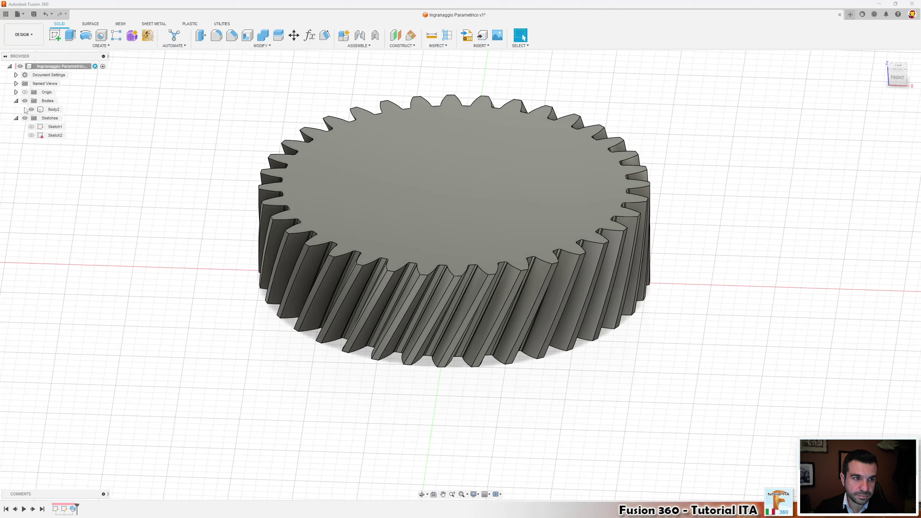
Hide the gear and sketch an origin-centred circle on the XY plane with diameter diametro_primitivo
left_click(32, 109)
left_click(55, 35)
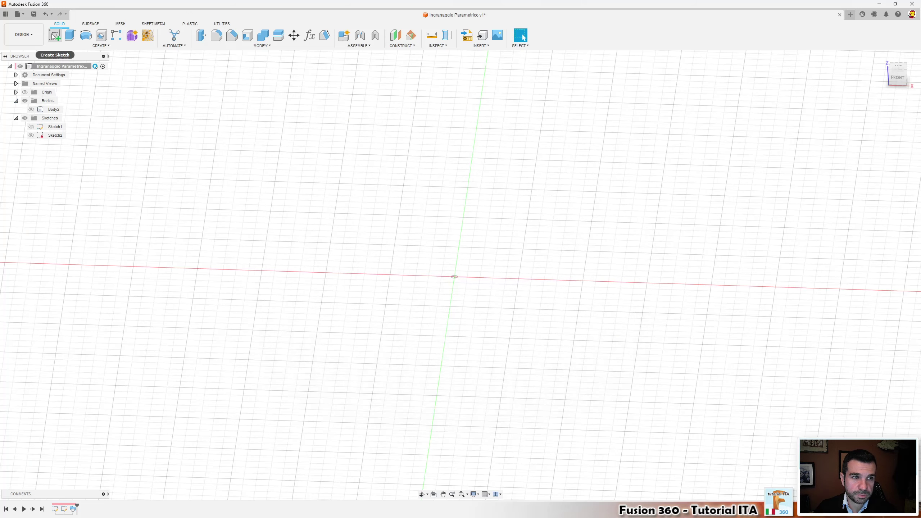
left_click(500, 280)
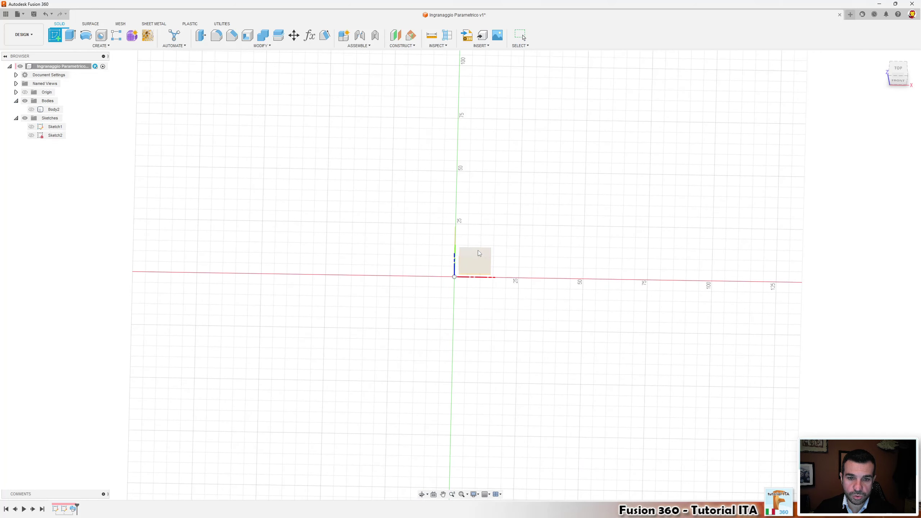
key("c")
left_click(460, 274)
type("c")
key("BackSpace")
type("diametro_primitivo")
key("Return")
key("Return")
key("Escape")
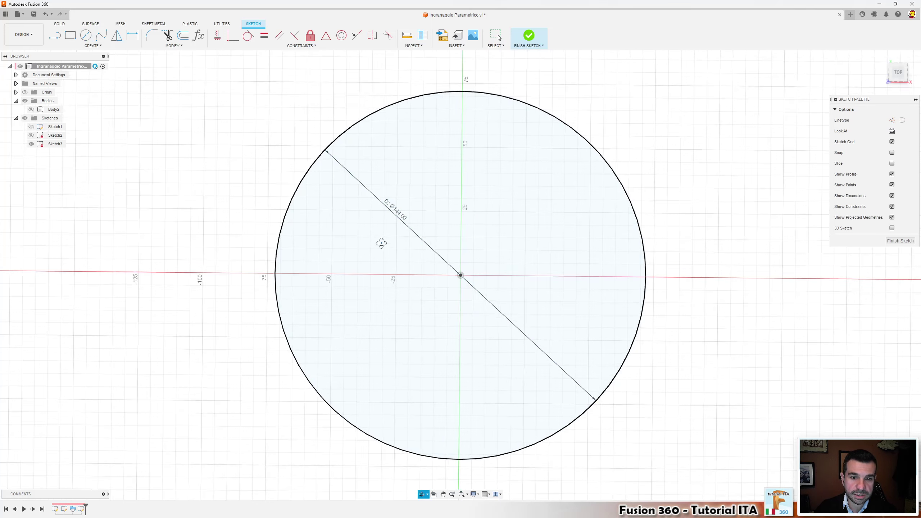
middle_click_drag(380, 243, 355, 225, "shift")
Add parameter d to the favourites, finish the sketch, and select the 144 mm circle
left_click(198, 35)
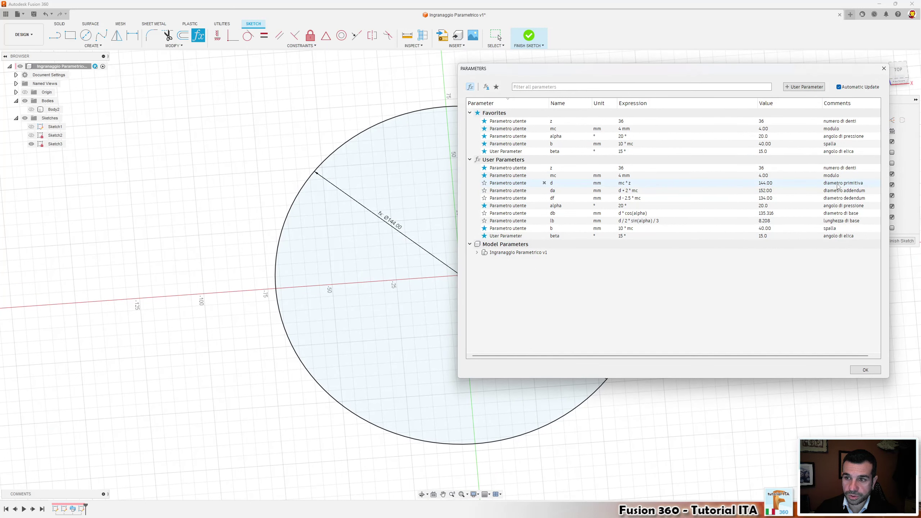
left_click(864, 370)
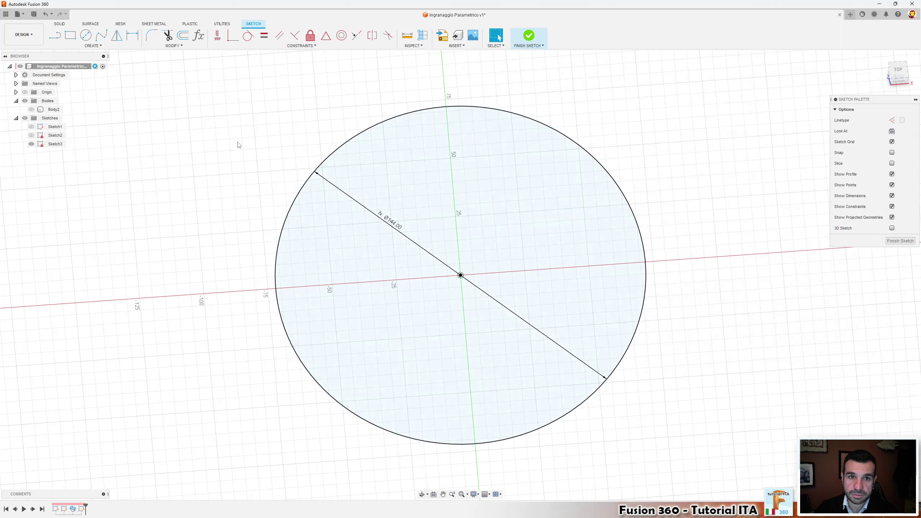
left_click(199, 36)
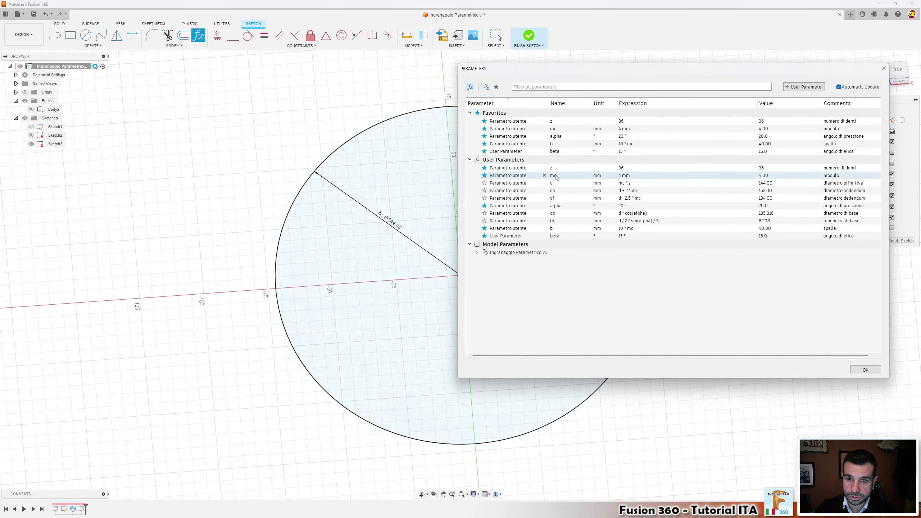
left_click(484, 182)
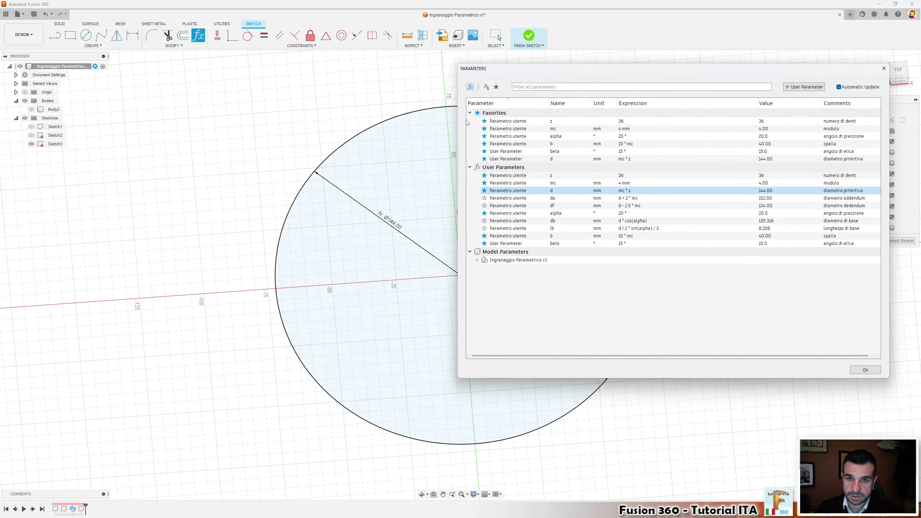
left_click(865, 370)
left_click(529, 36)
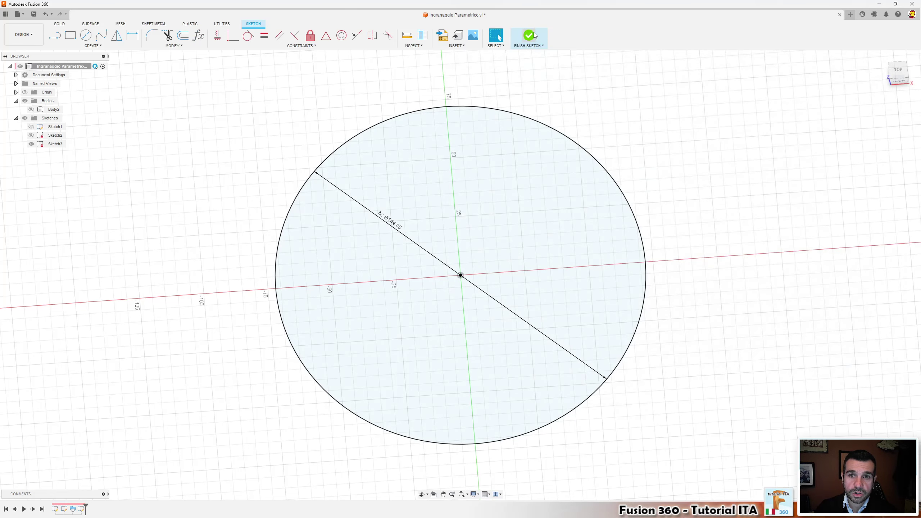
middle_click_drag(364, 267, 366, 253, "shift")
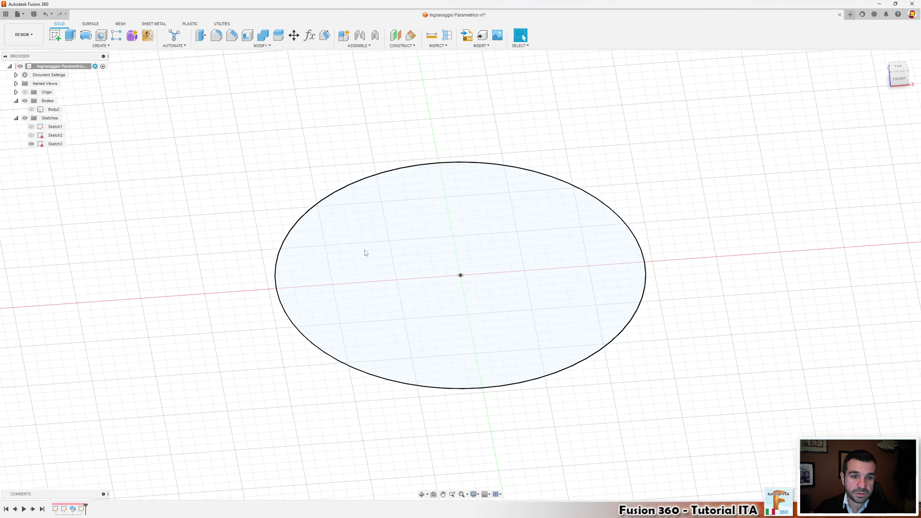
left_click(317, 205)
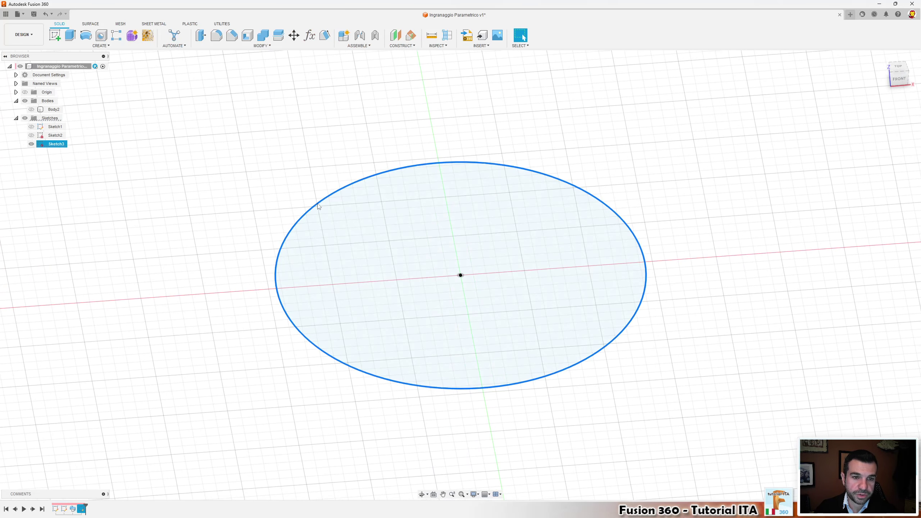
left_click(91, 24)
Cancel a patch attempt, then extrude the pitch circle 40 mm upward as an open surface
left_click(71, 36)
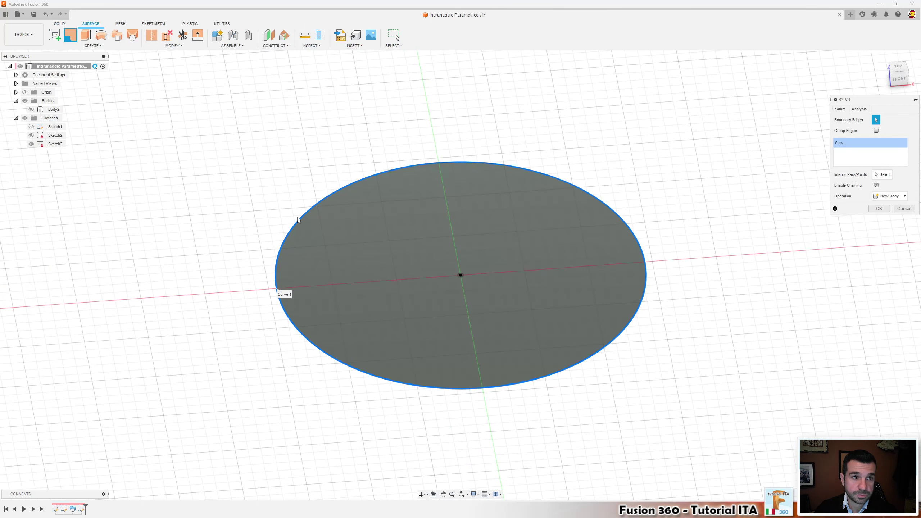
left_click(572, 244)
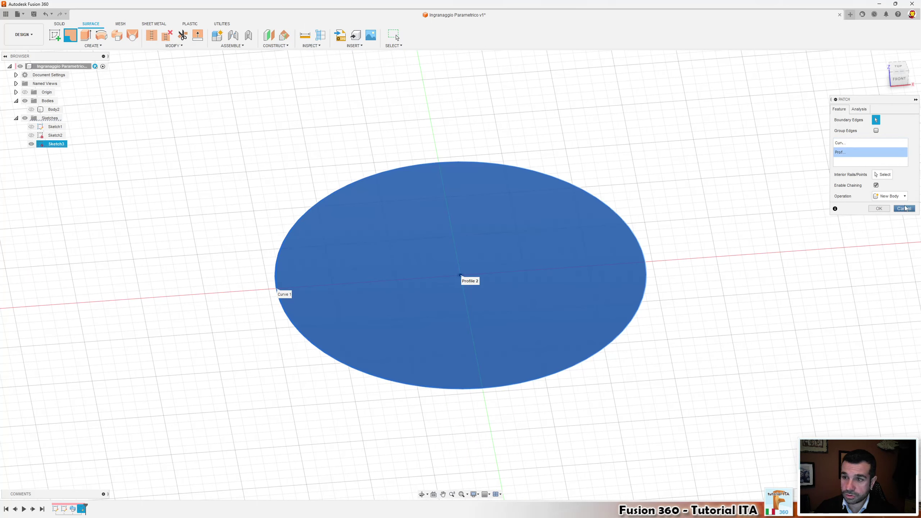
left_click(904, 208)
left_click(87, 38)
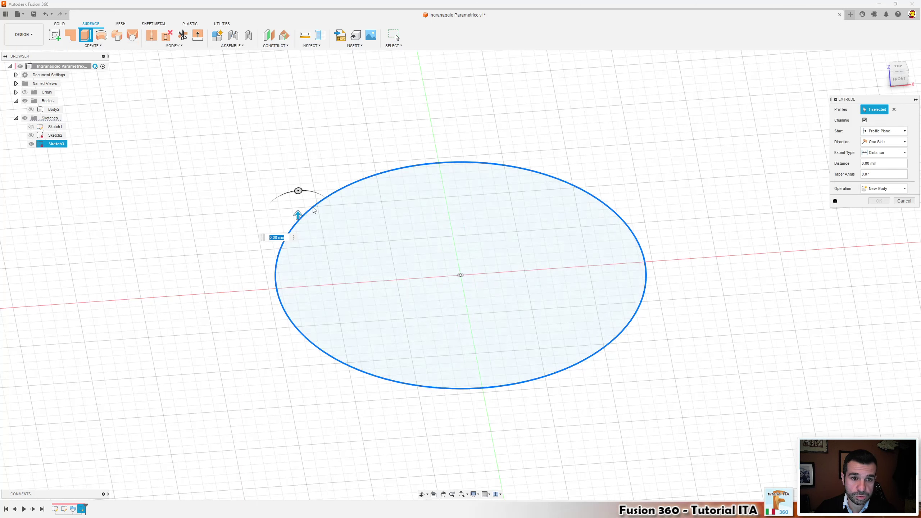
left_click_drag(298, 217, 297, 174)
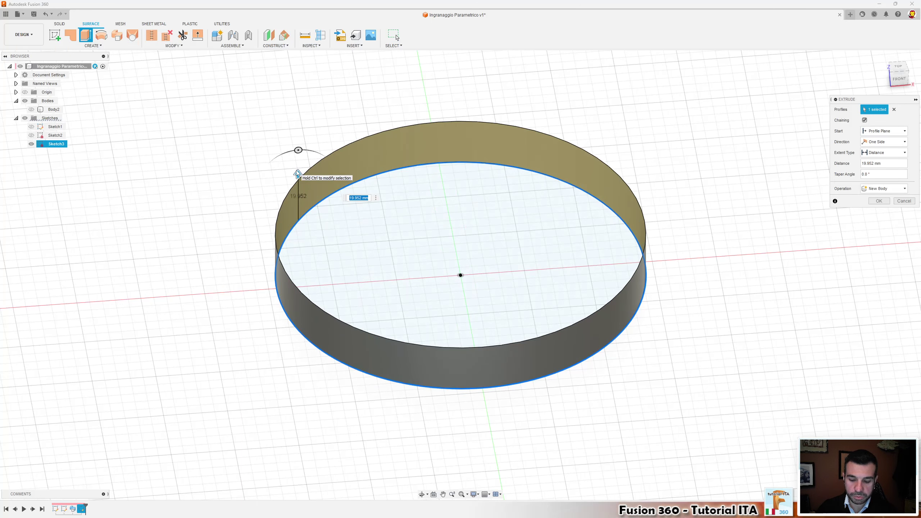
type("40")
key("Return")
left_click(223, 165)
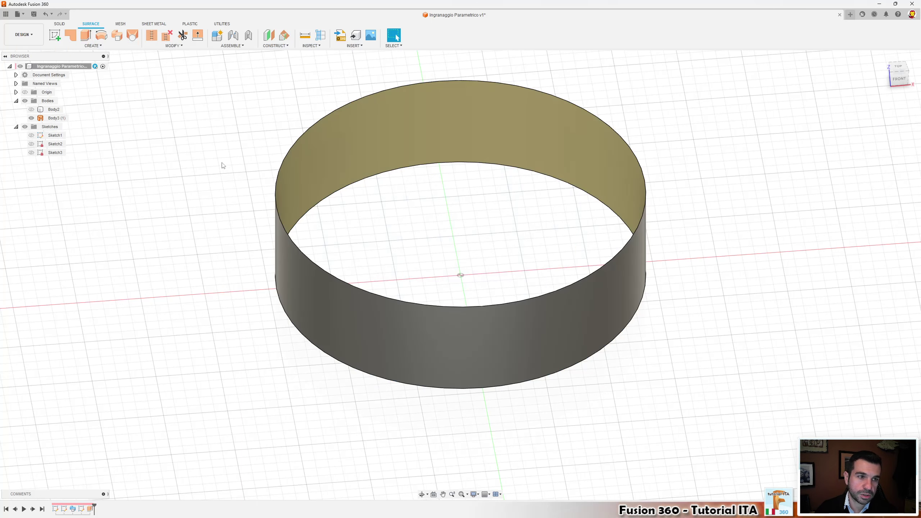
Show the helical gear again and apply the gold appearance to the pitch cylinder surface
left_click(31, 109)
mouse_move(187, 199)
middle_mouse_down("shift")
mouse_move(198, 184)
mouse_move(289, 181)
middle_mouse_up("shift")
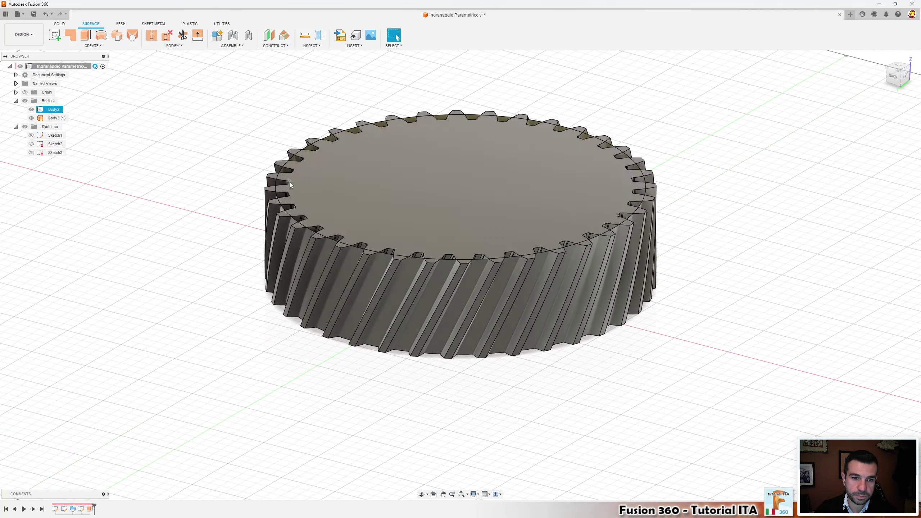
left_click(320, 260)
left_click(298, 254)
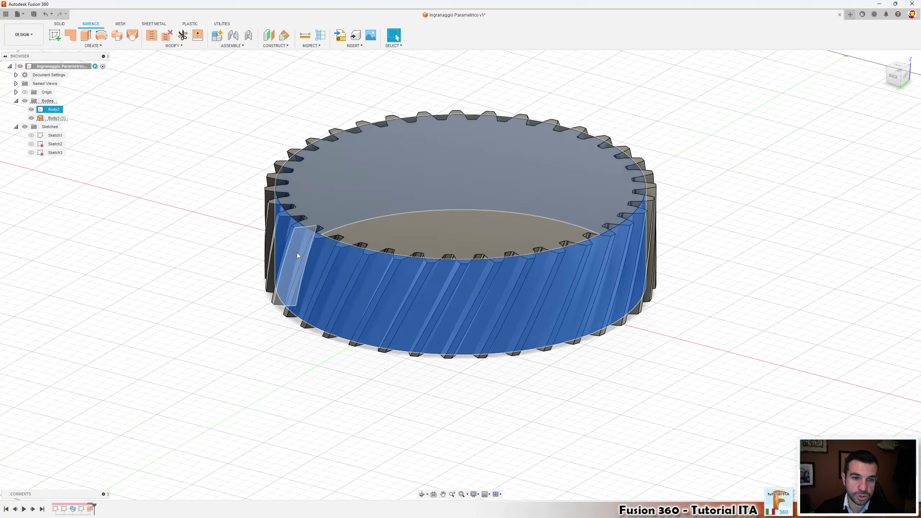
mouse_move(298, 253)
middle_mouse_down("shift")
mouse_move(263, 246)
mouse_move(285, 254)
middle_mouse_up("shift")
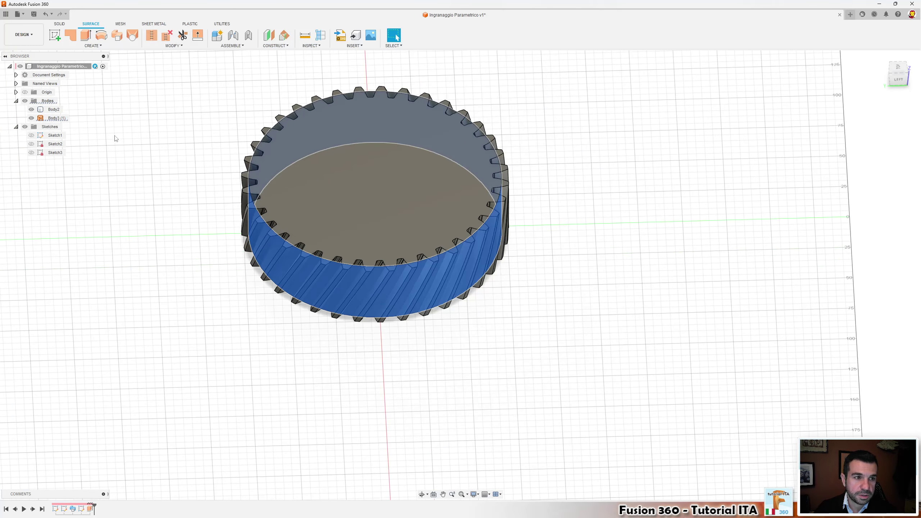
left_click(127, 138)
key("a")
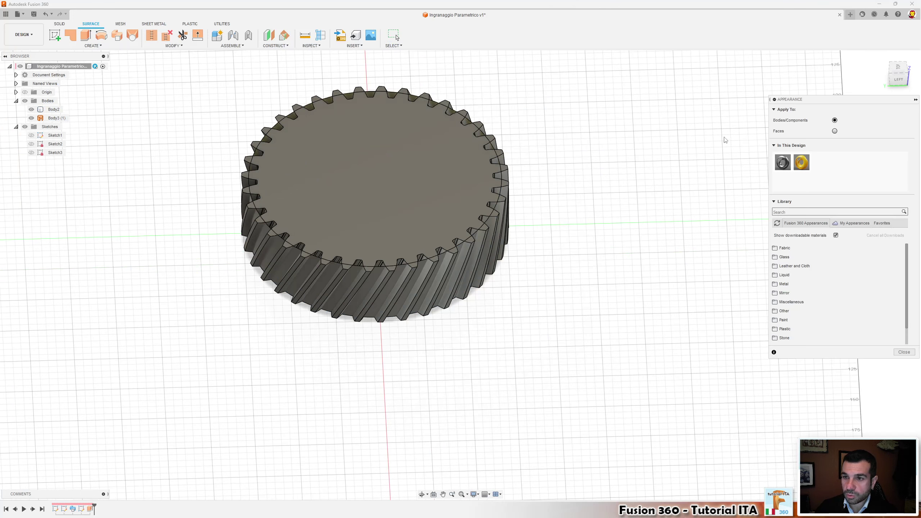
left_click_drag(801, 162, 55, 119)
left_click(904, 352)
mouse_move(448, 341)
middle_mouse_down("shift")
mouse_move(268, 313)
mouse_move(195, 148)
mouse_move(254, 185)
middle_mouse_up("shift")
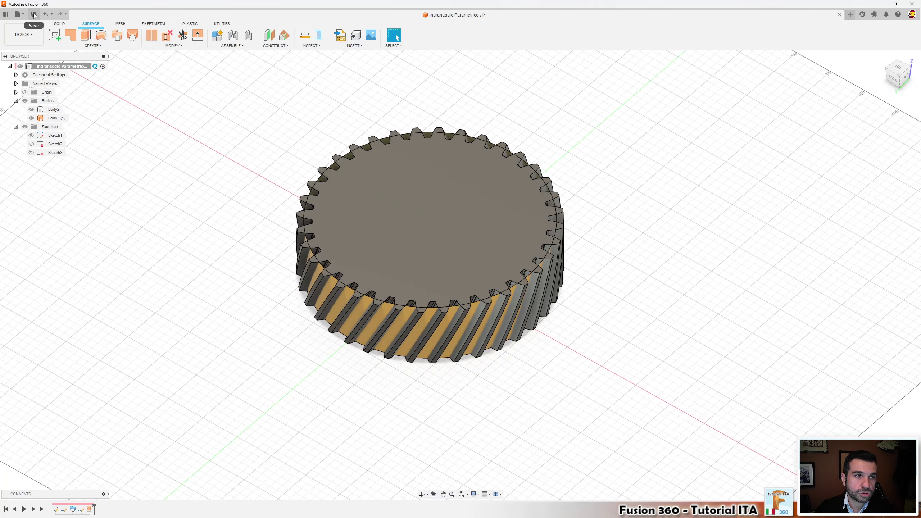
left_click(17, 14)
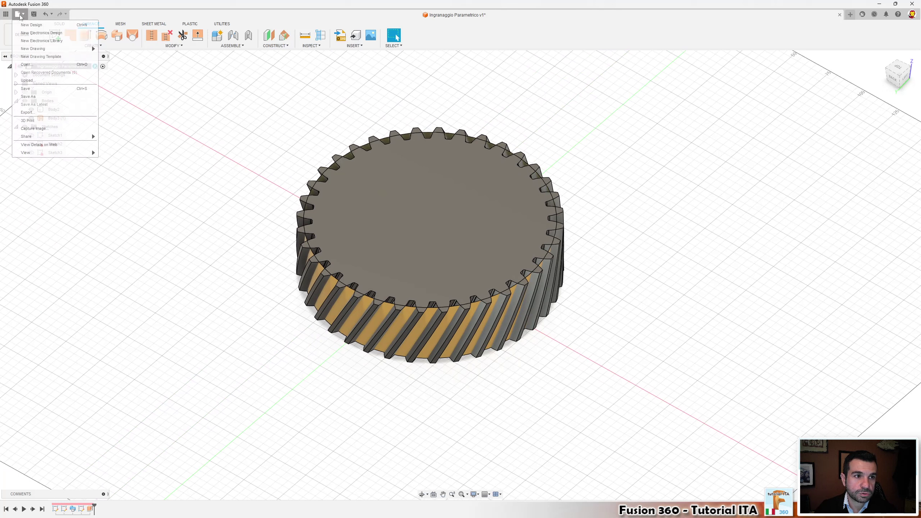
Save the design as 'Ingranaggio Parametrico Elicoidale' by appending Elicoidale to the name
left_click(33, 97)
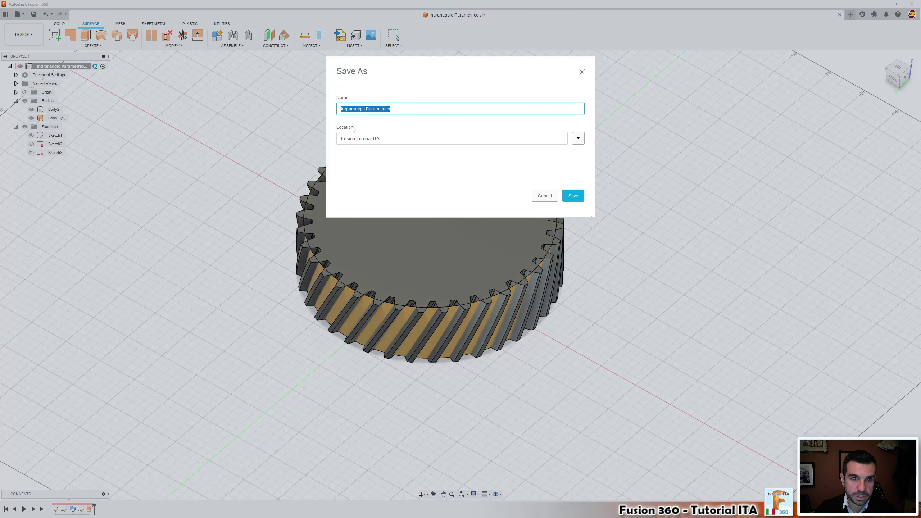
key("End")
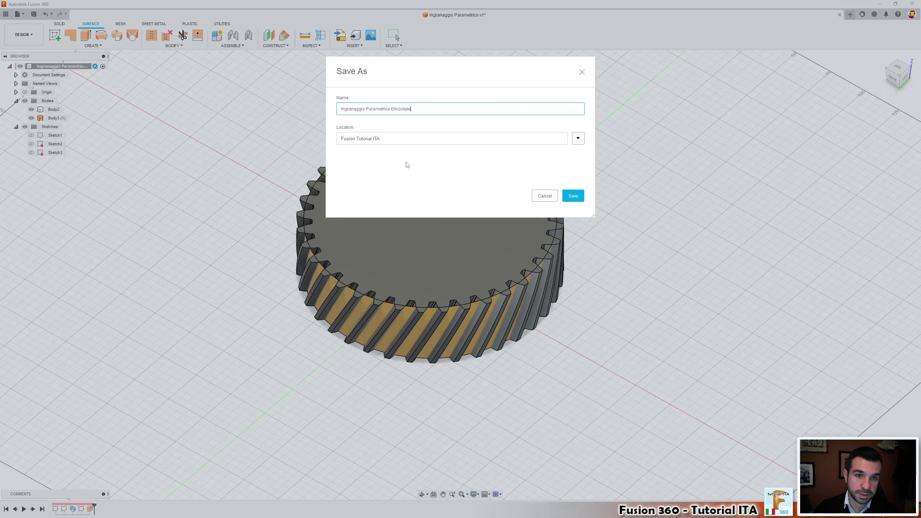
left_click(572, 196)
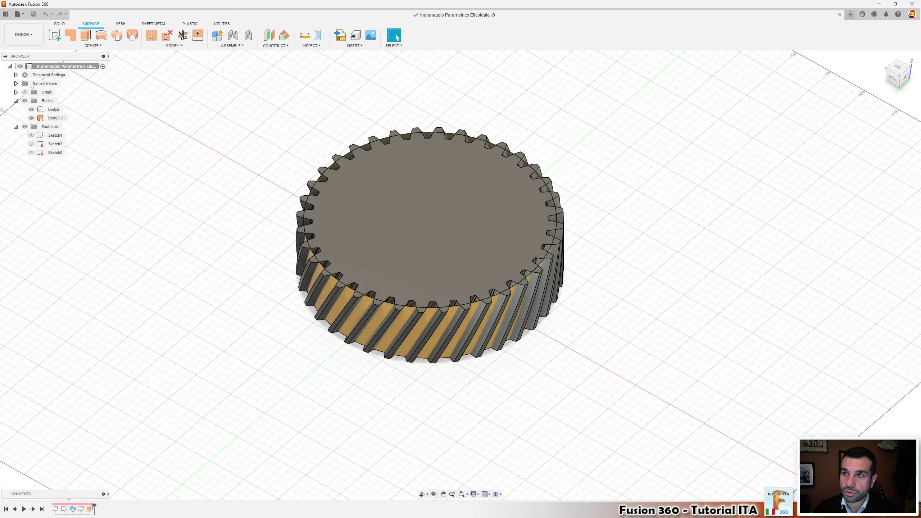
left_click(850, 14)
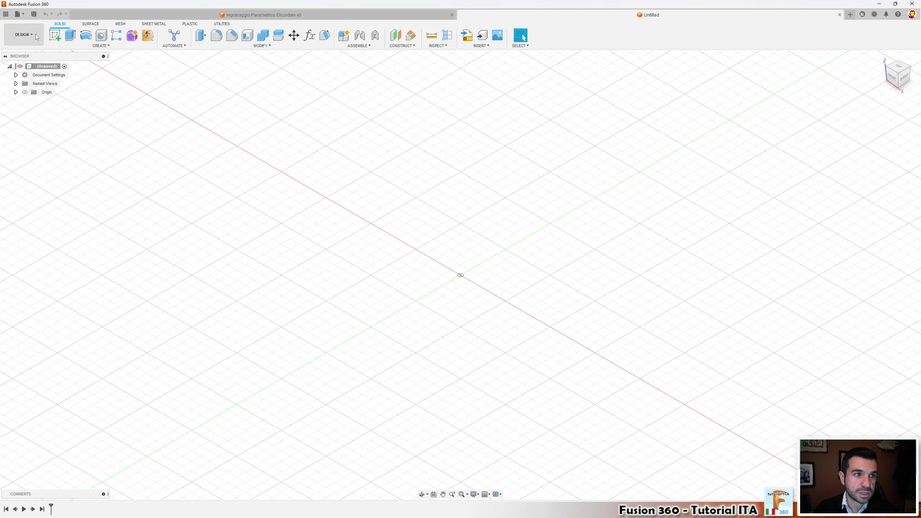
Save the empty design as 'Catena Ingranaggi Elicoidali' and show the project files list
left_click(18, 13)
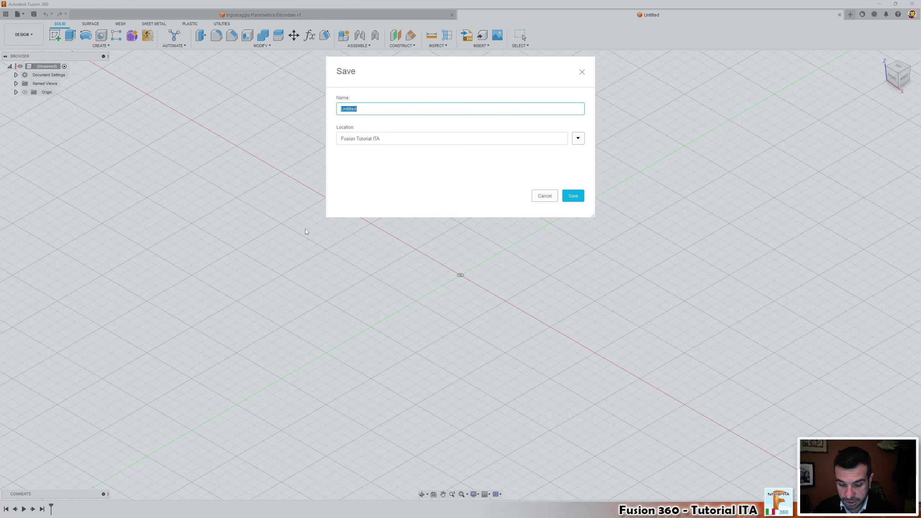
type("Catena Ingranaggi Elicoidali")
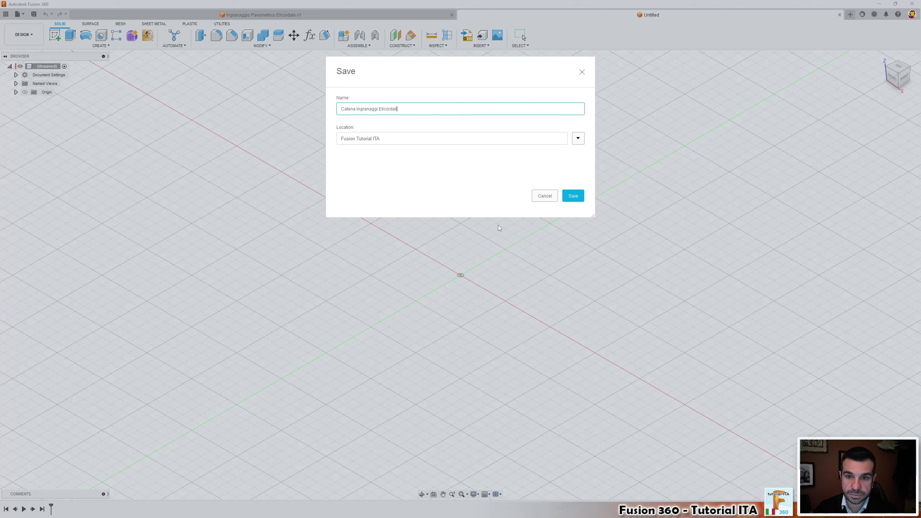
left_click(572, 196)
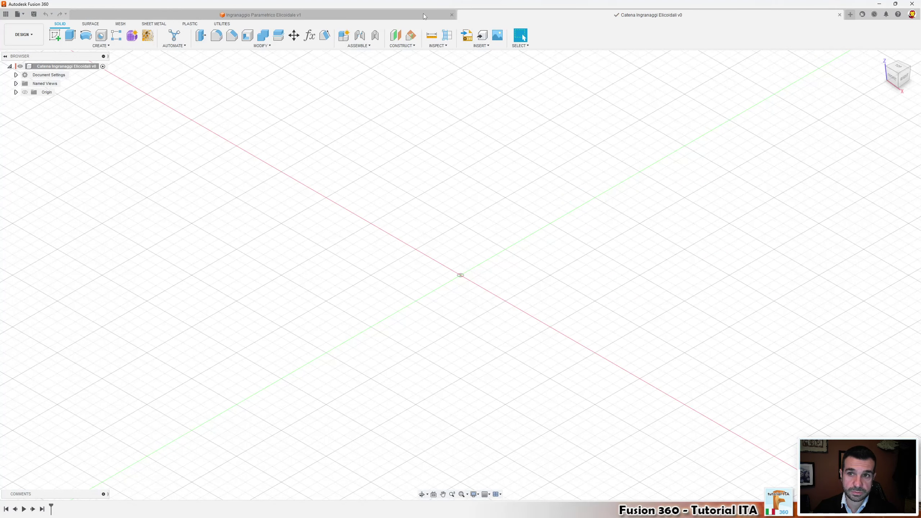
left_click(5, 14)
scroll(35, 131, "up", 5)
Insert Ingranaggio Parametrico Elicoidale from the Data Panel at its default position, then select it
scroll(55, 138, "up", 10)
scroll(73, 143, "up", 10)
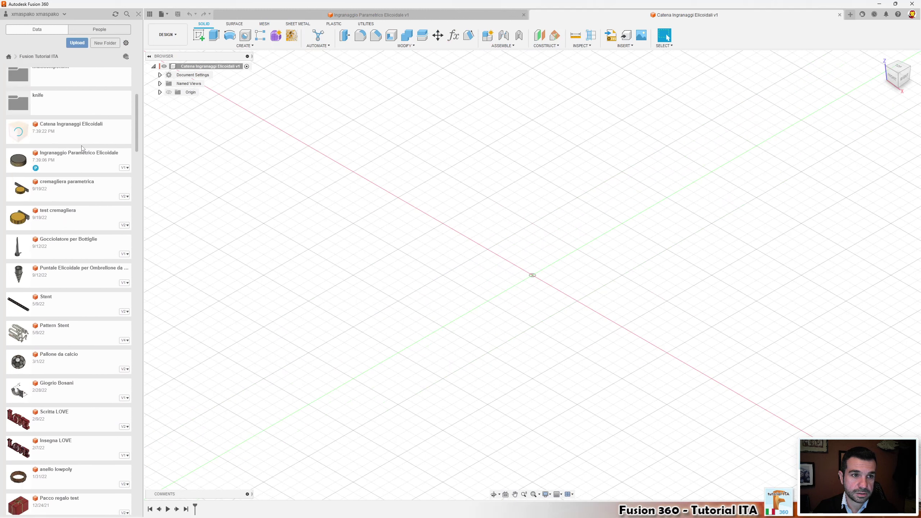
scroll(81, 145, "up", 10)
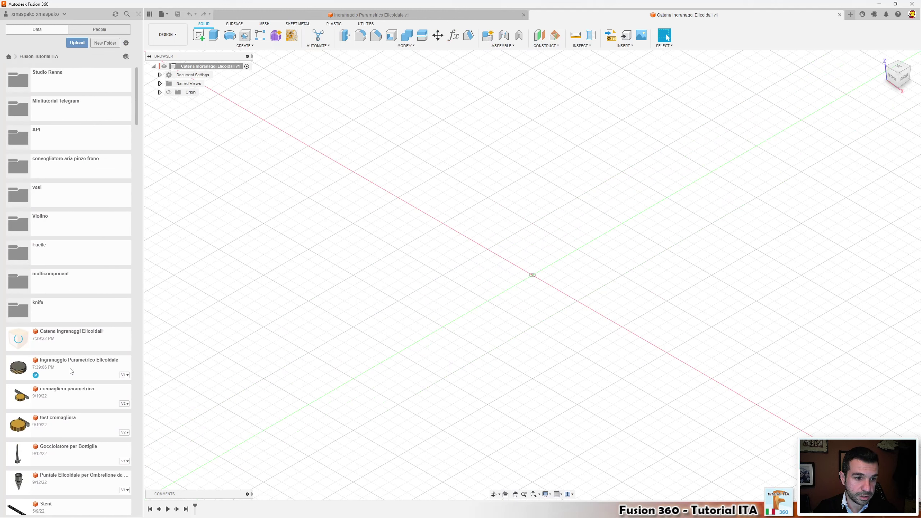
right_click(89, 366)
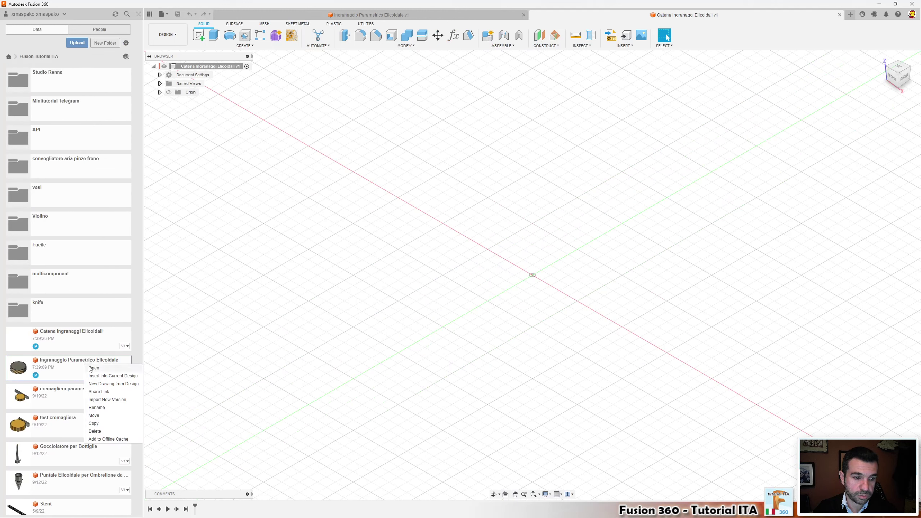
left_click(110, 376)
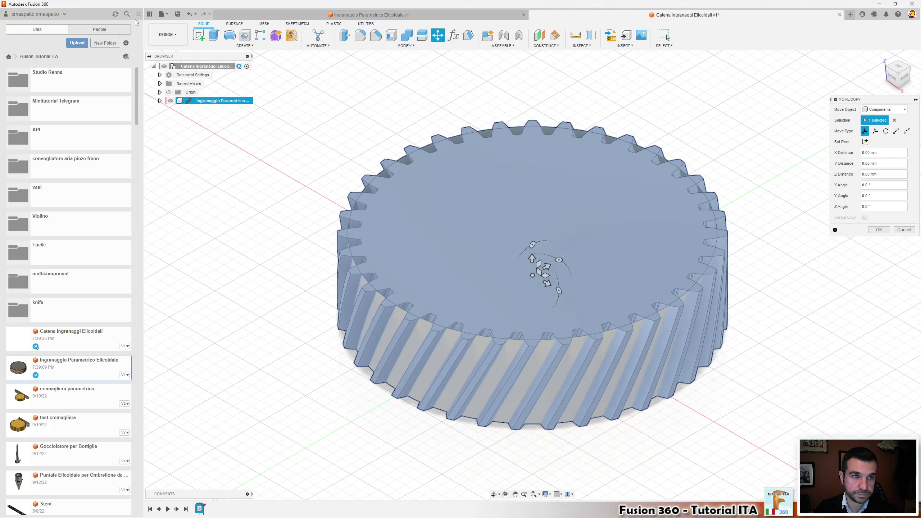
key("Return")
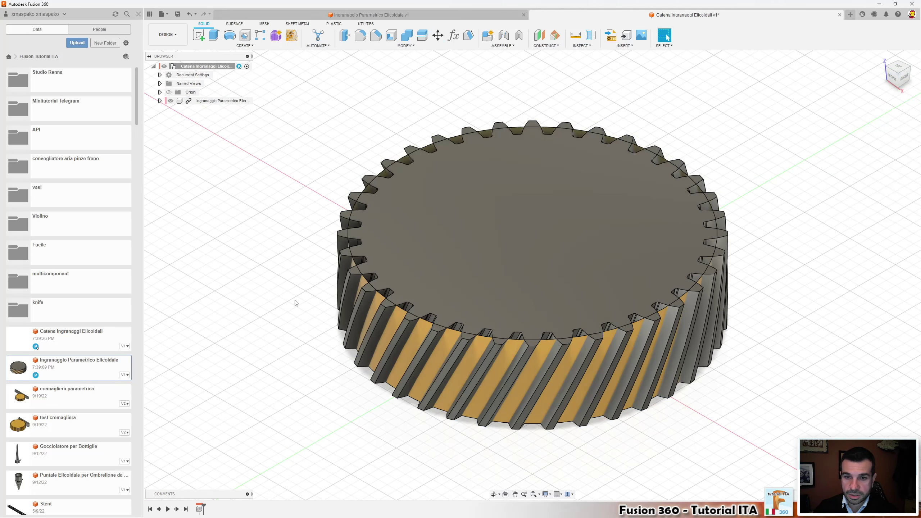
middle_click_drag(344, 335, 318, 293, "shift")
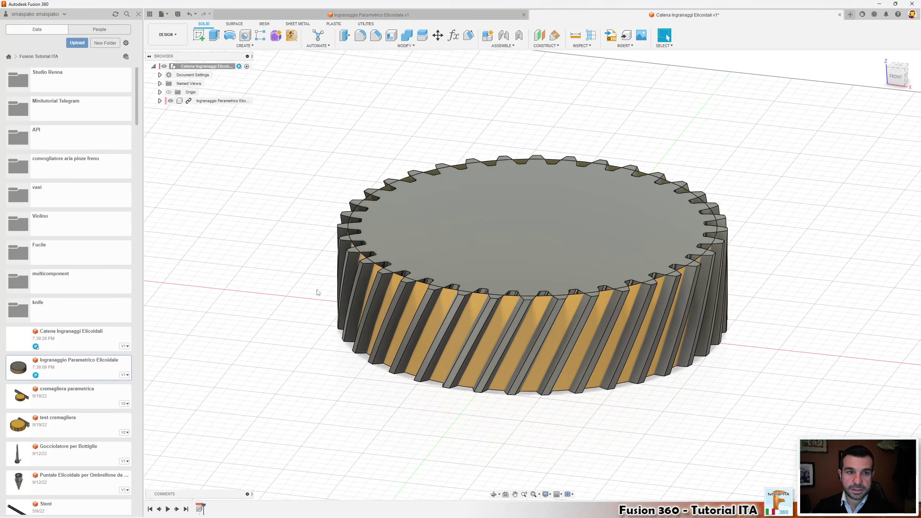
left_click(219, 101)
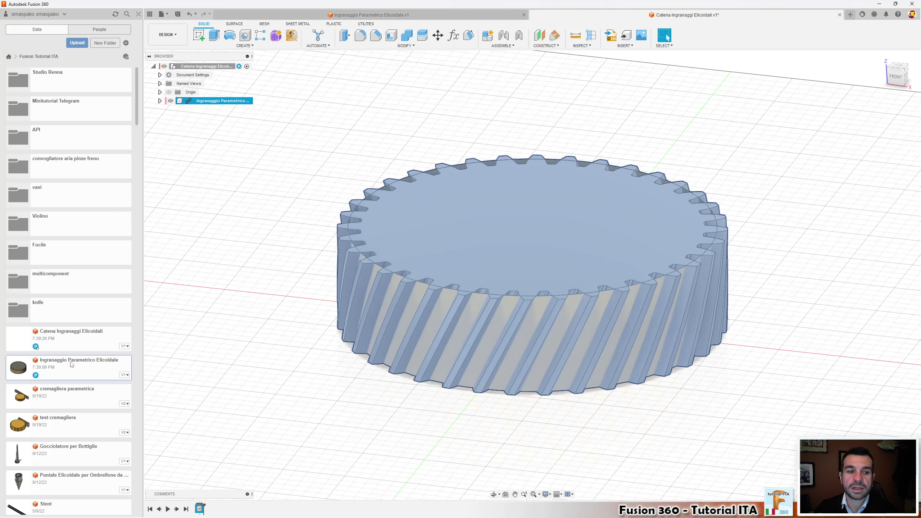
After seeing an empty parameter table, break the gear component's link to its source file
left_click(452, 37)
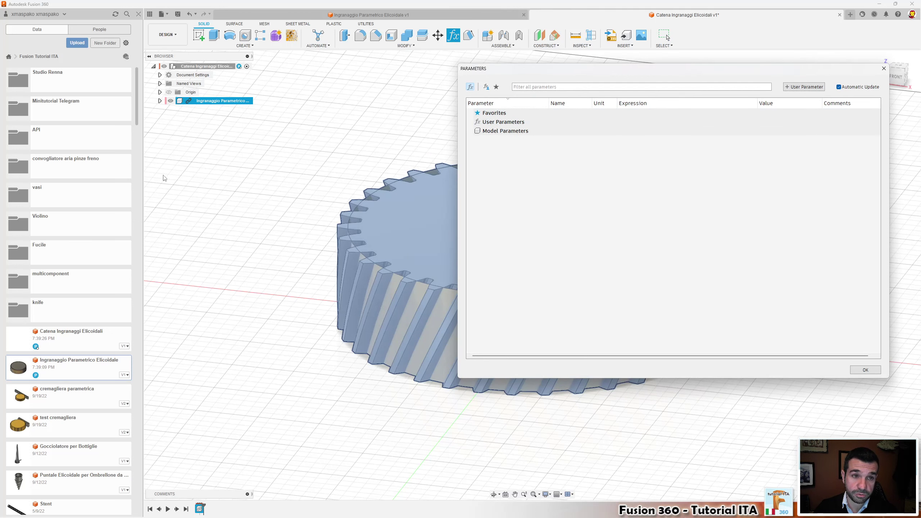
left_click(884, 69)
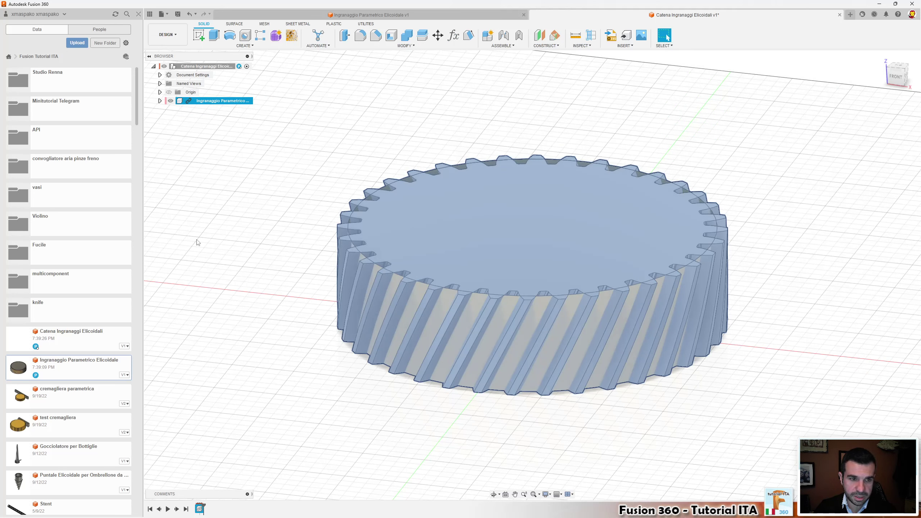
left_click(212, 223)
left_click(219, 105)
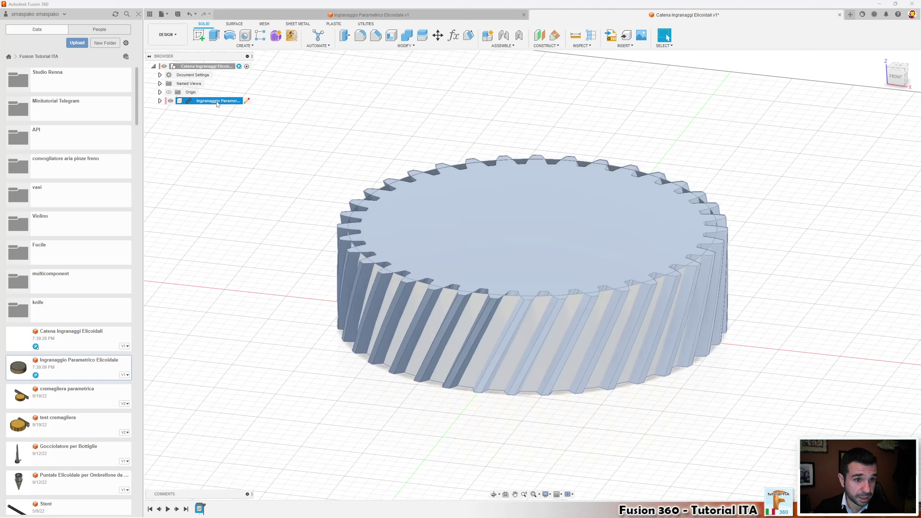
right_click(218, 104)
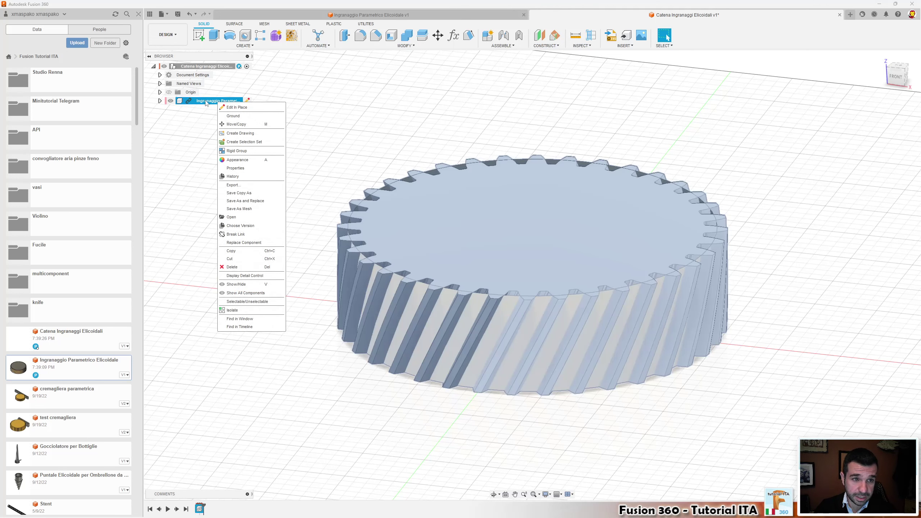
left_click(219, 399)
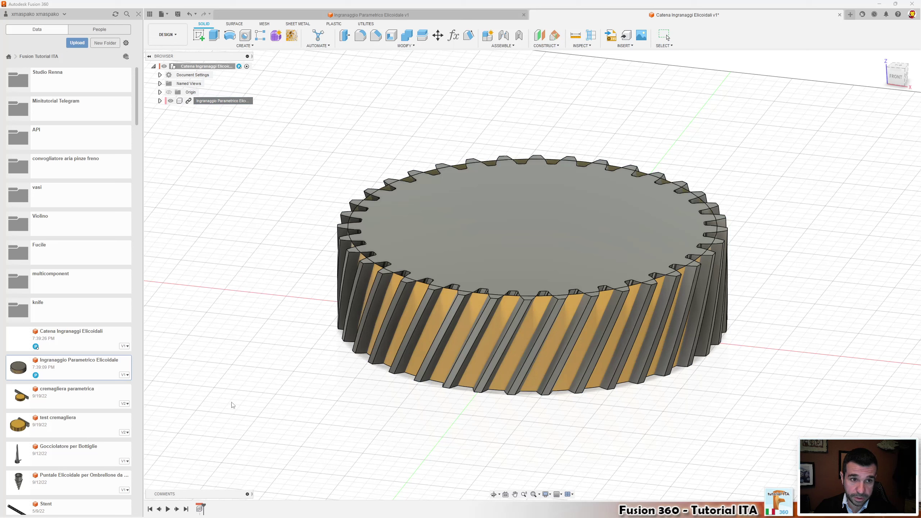
Review the gear's now-available user parameters in the parameter table, then close it
left_click(453, 36)
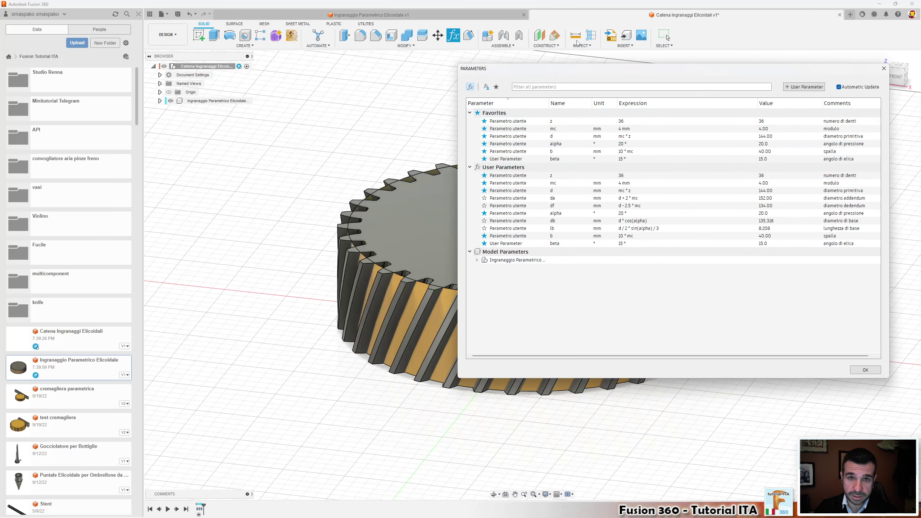
left_click_drag(561, 70, 413, 81)
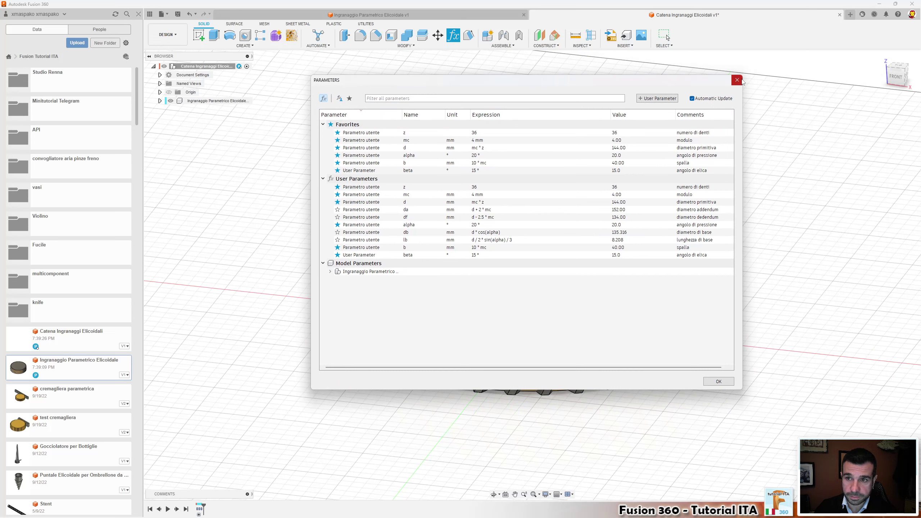
left_click(737, 80)
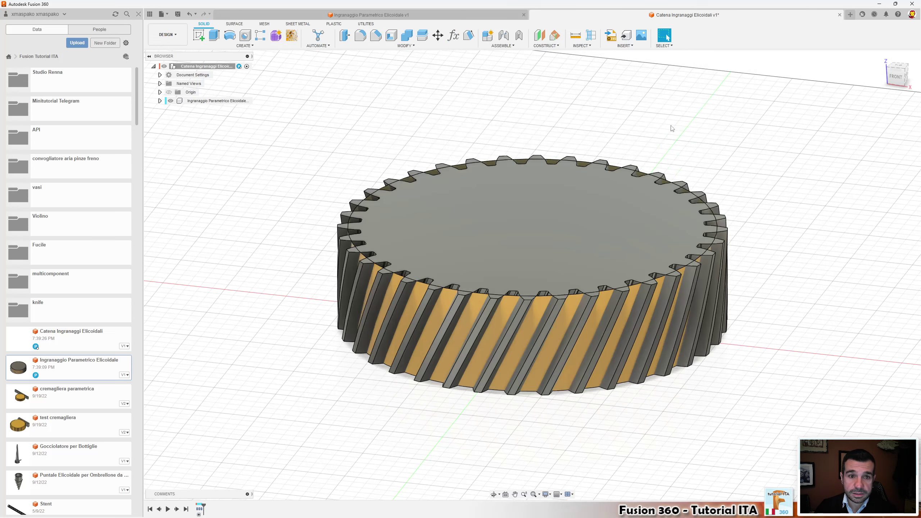
left_click(205, 102)
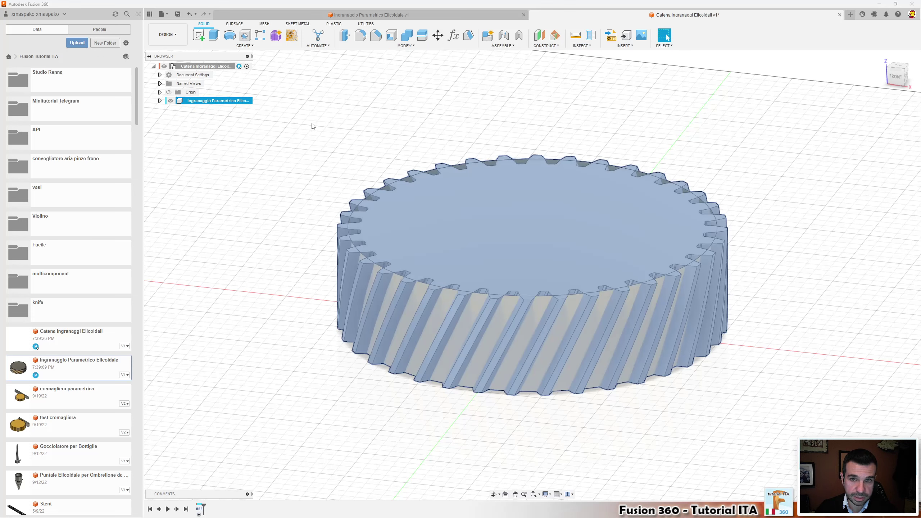
Try sliding the gear left along X, then cancel the move
right_click(232, 101)
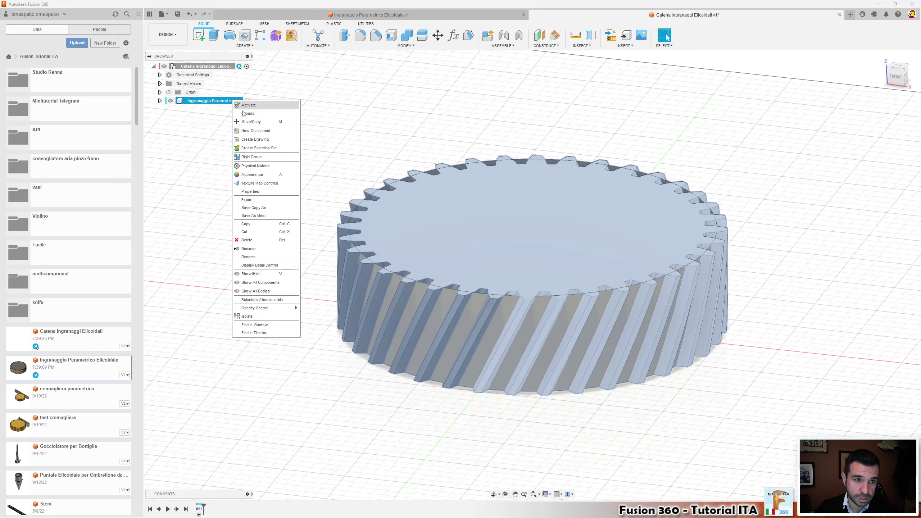
left_click(251, 121)
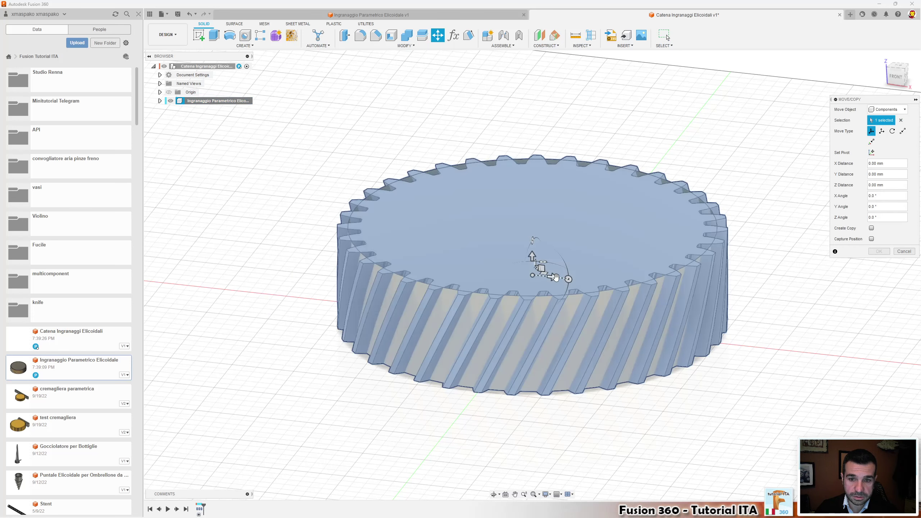
left_click_drag(566, 278, 296, 250)
left_click(871, 239)
left_click(904, 251)
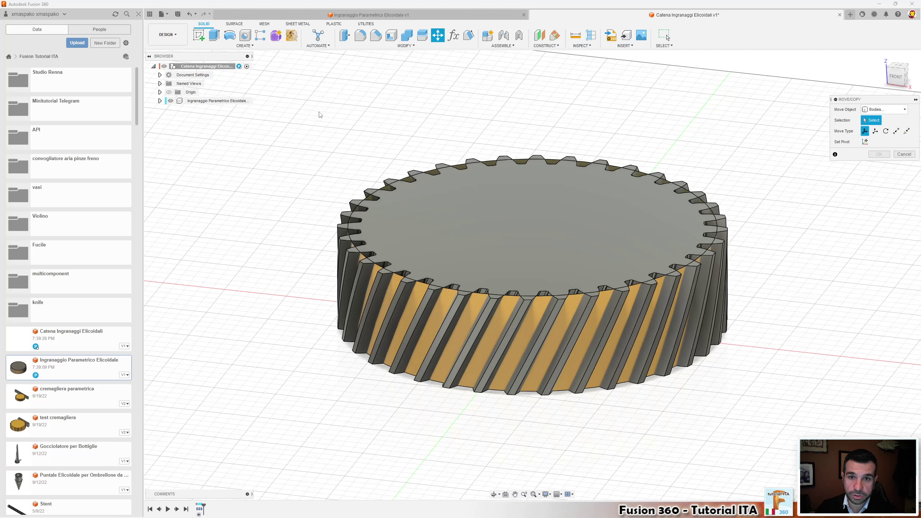
key("Escape")
Create a copy of the gear and place it left of the original, side by side
left_click(216, 101)
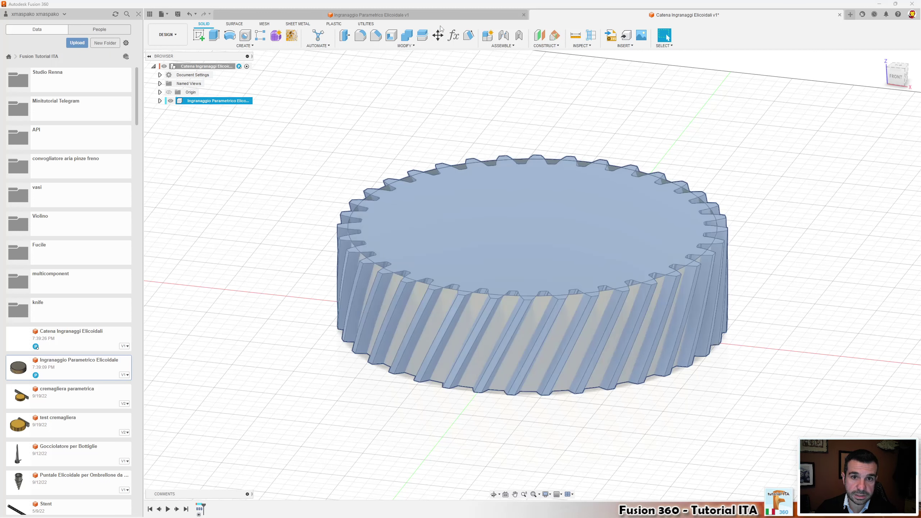
left_click(439, 34)
left_click(871, 228)
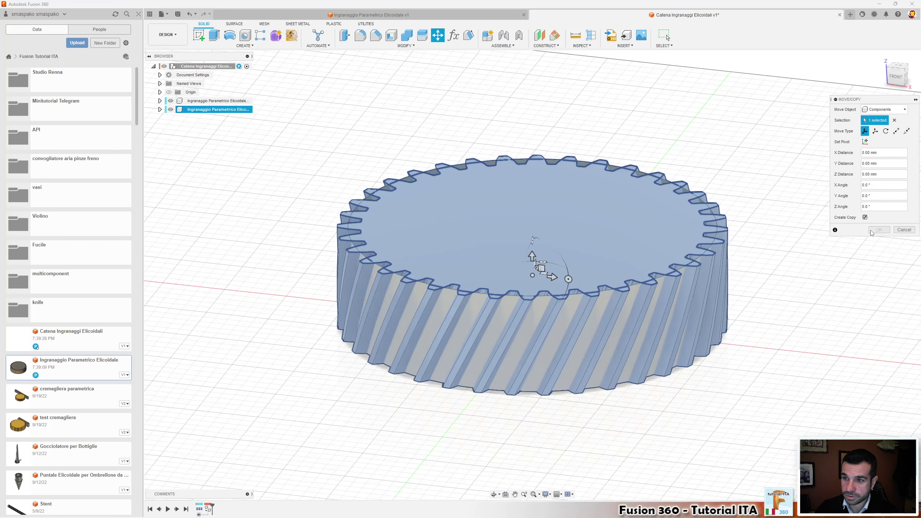
left_click_drag(551, 278, 182, 219)
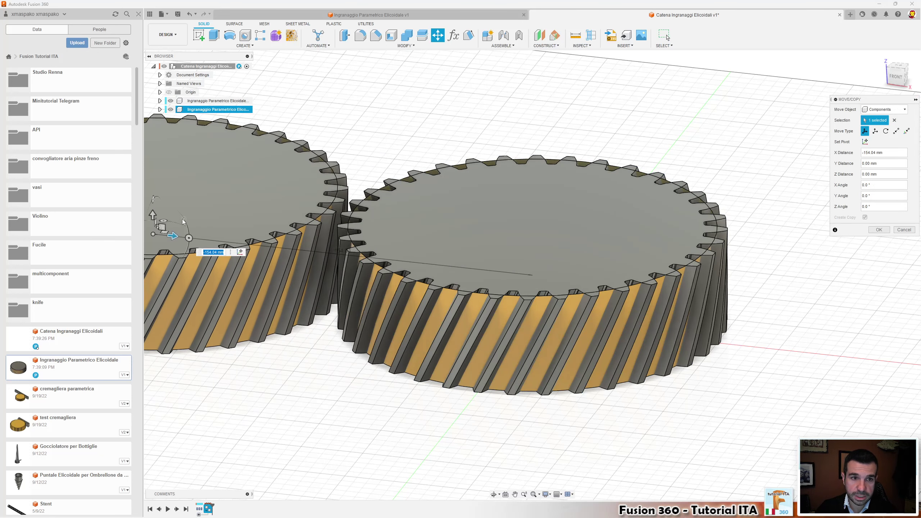
key("Return")
middle_click_drag(212, 256, 462, 246)
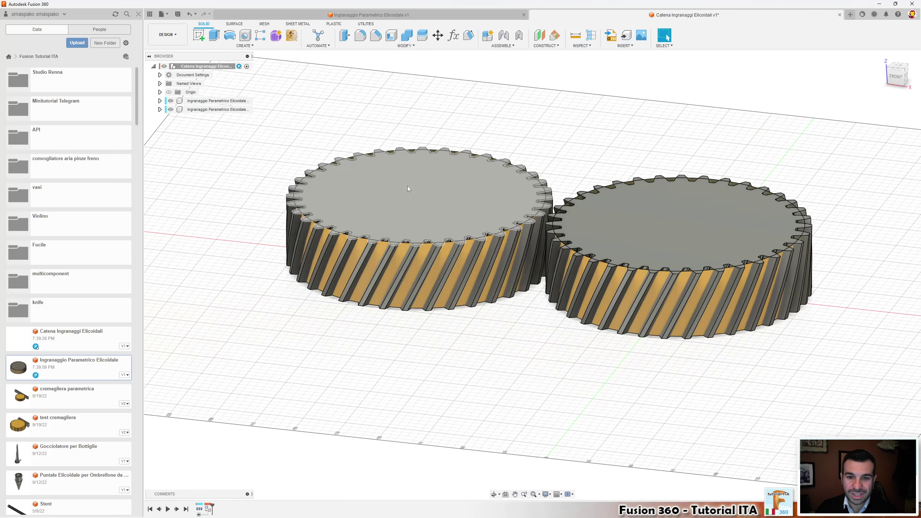
Change helix angle beta to 20° and delete the copied left gear
left_click(454, 35)
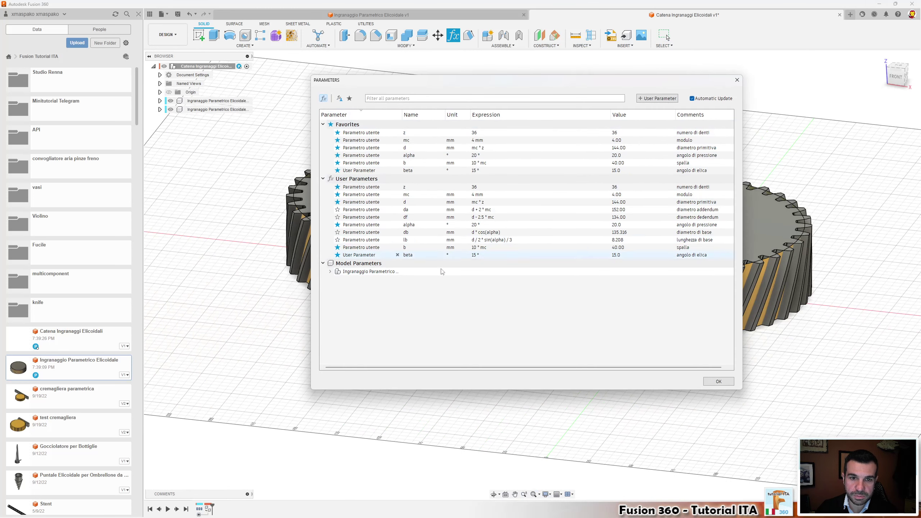
left_click_drag(472, 89, 144, 101)
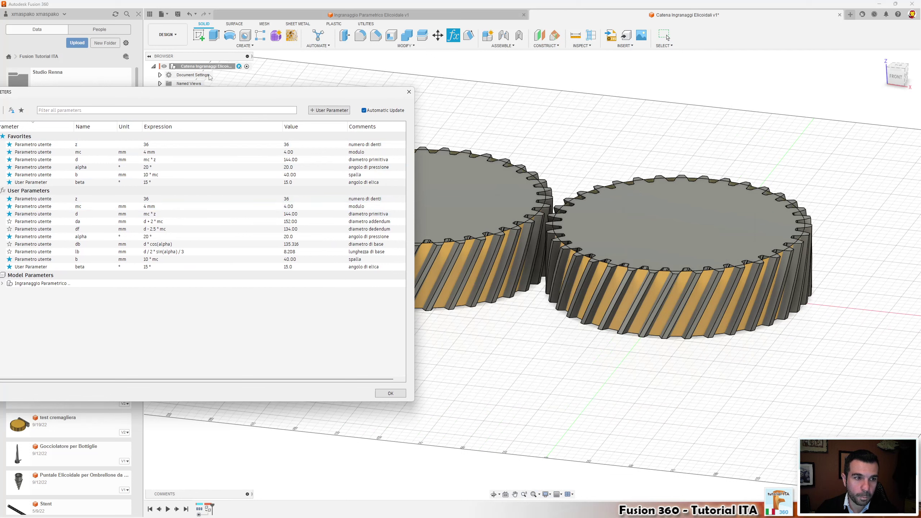
left_click(161, 182)
type("20")
key("Return")
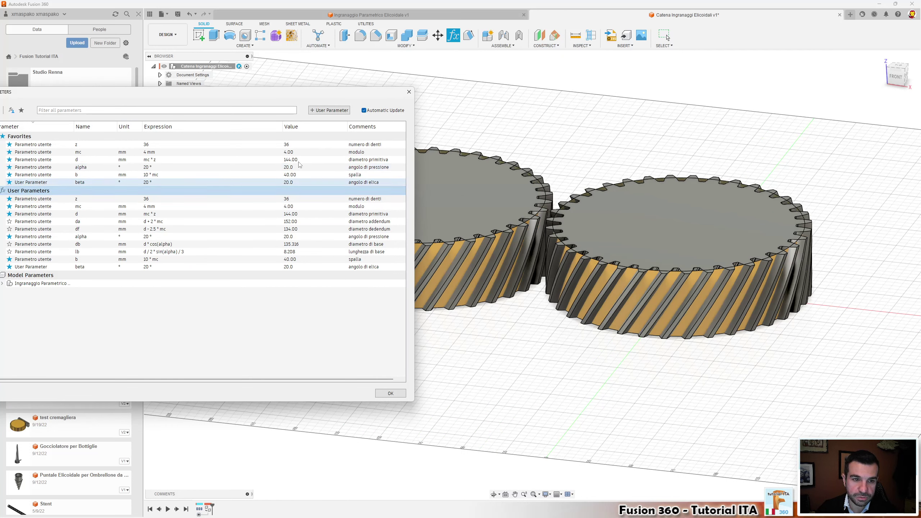
left_click(409, 93)
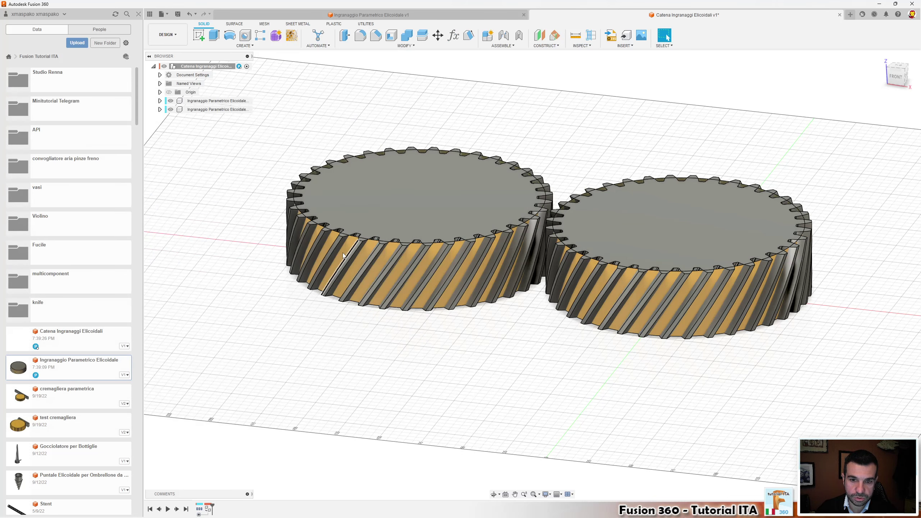
left_click(214, 109)
key("Delete")
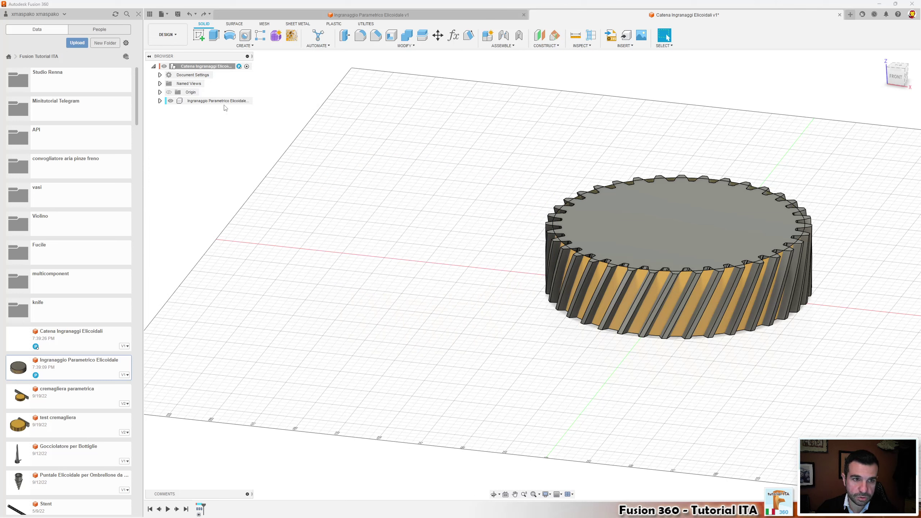
Copy the gear component and paste a second copy onto the root assembly
right_click(219, 102)
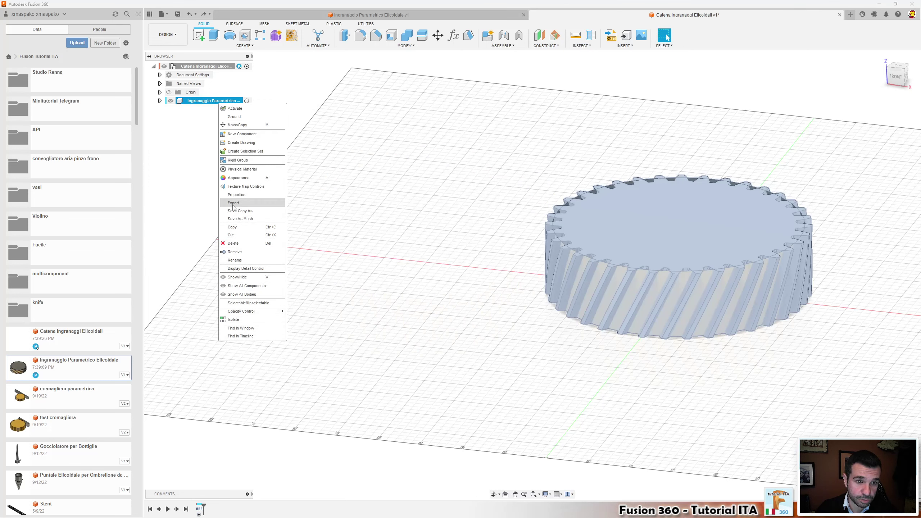
left_click(232, 227)
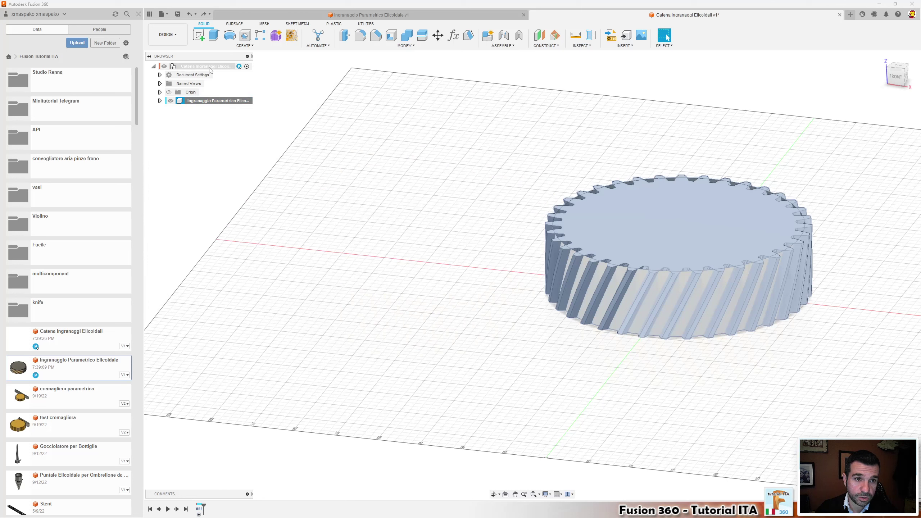
right_click(181, 66)
left_click(234, 194)
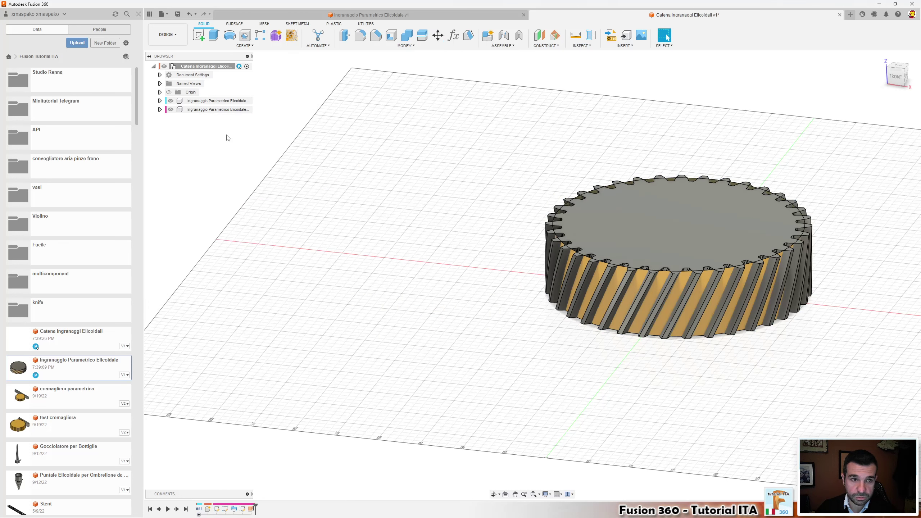
Move the pasted gear 160 mm left along X beside the original
left_click(216, 109)
key("m")
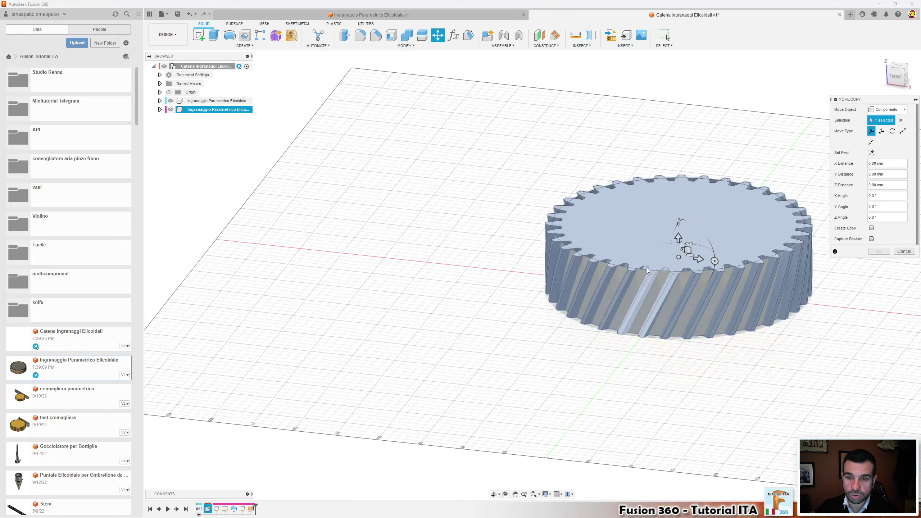
left_click_drag(699, 259, 430, 228)
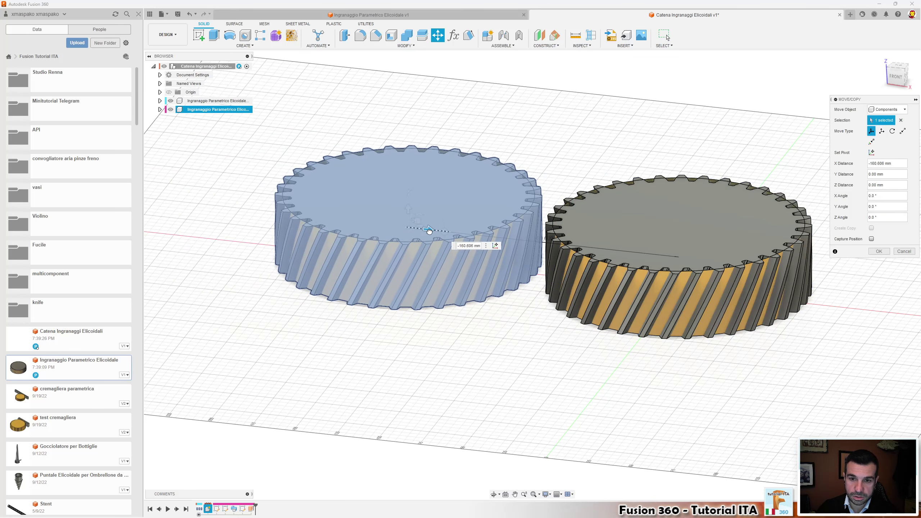
key("Return")
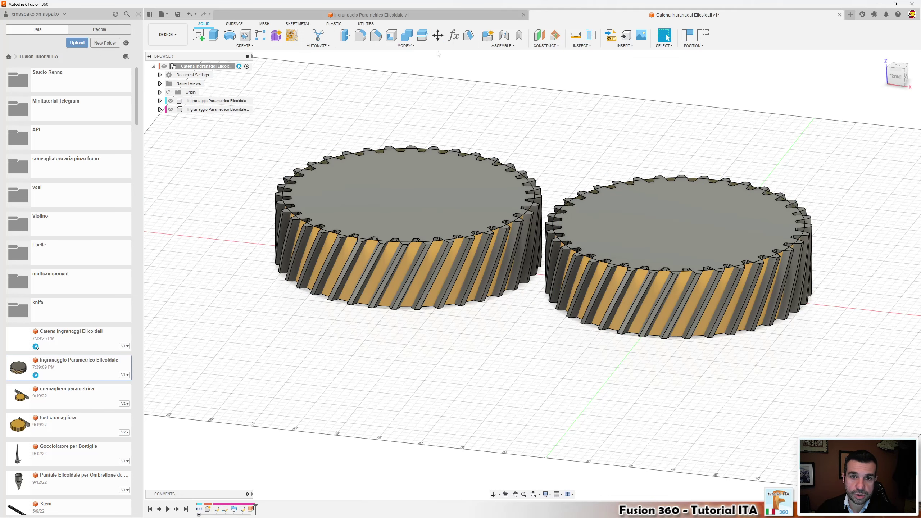
left_click(450, 38)
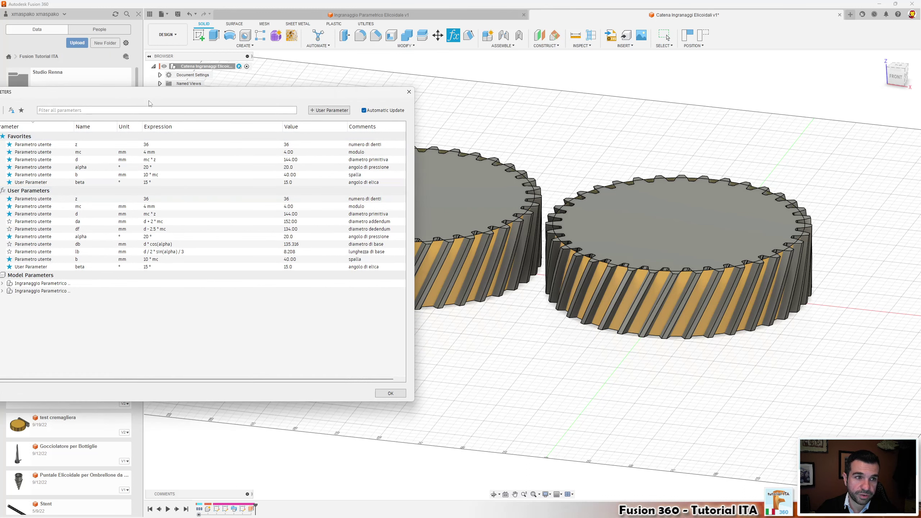
Review the parameters list, which shows beta at 15°, and close it
left_click_drag(191, 95, 300, 87)
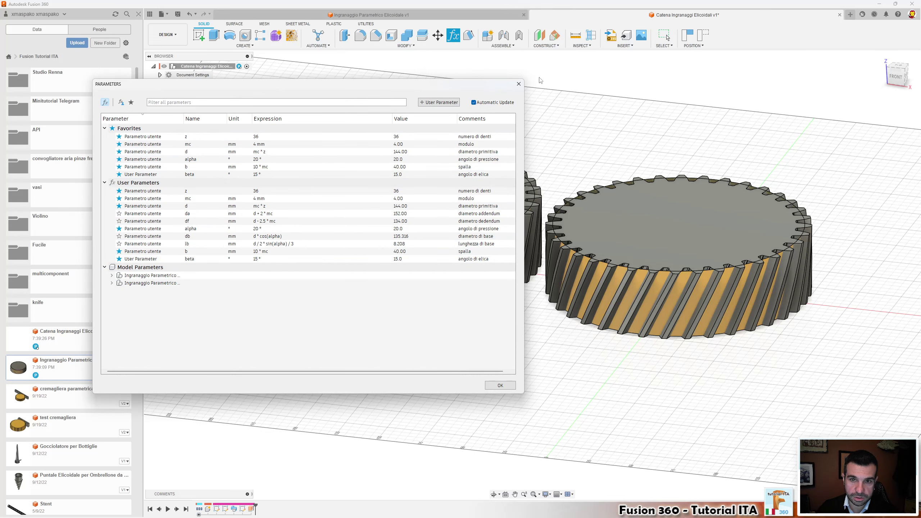
left_click(518, 84)
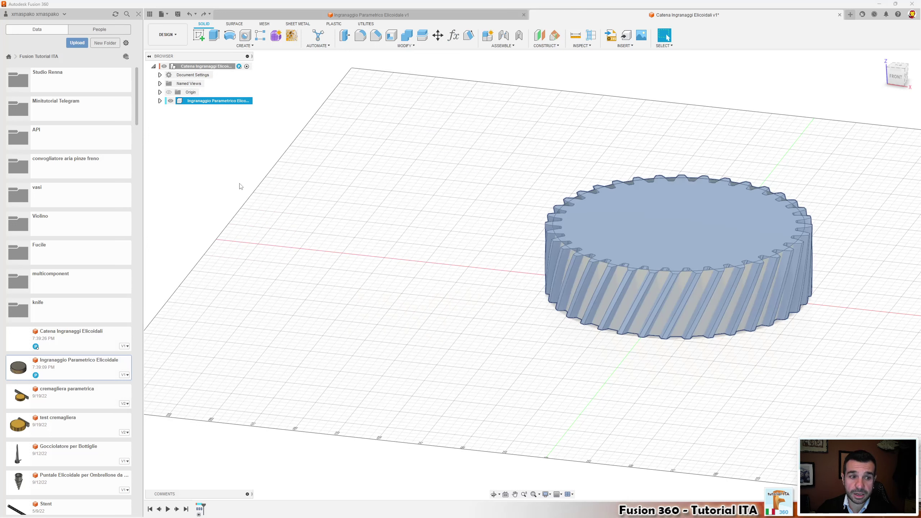
Insert the saved 'Ingranaggio Parametrico Elicoidale' design into the assembly at its default placement
right_click(72, 364)
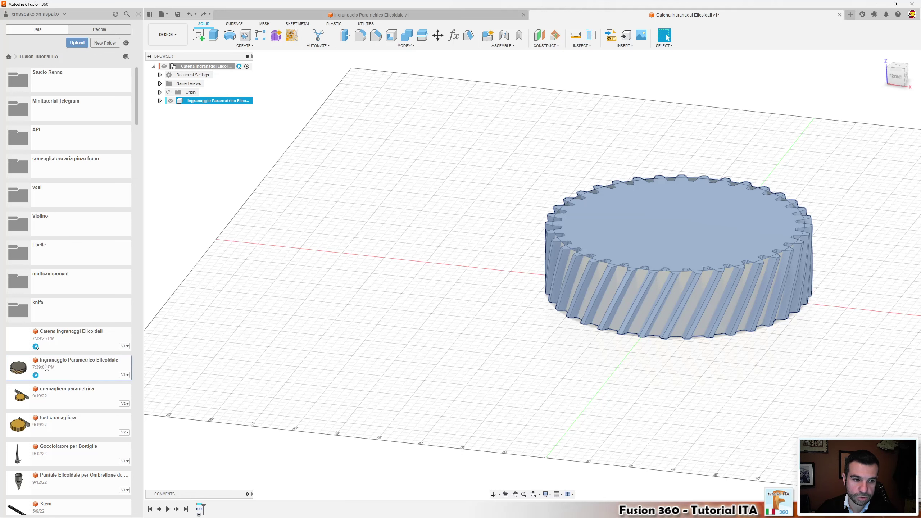
right_click(85, 369)
left_click(103, 379)
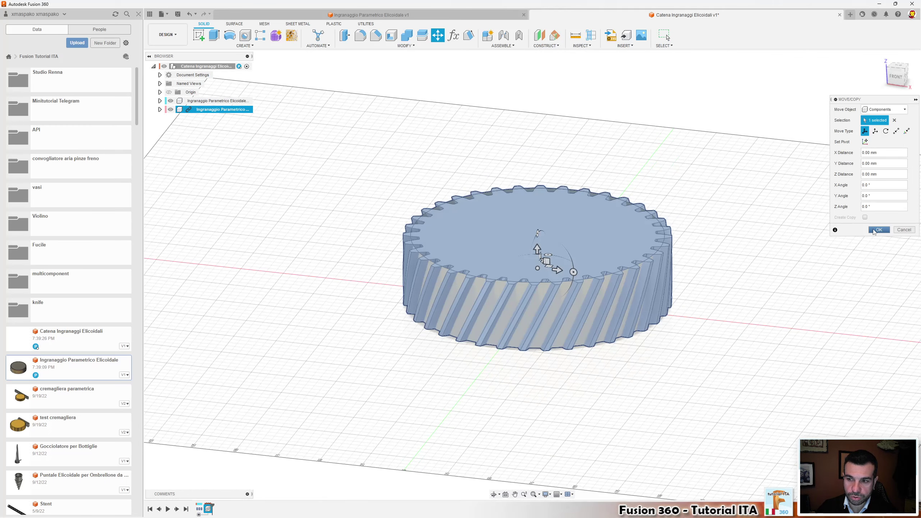
left_click(878, 230)
right_click(221, 109)
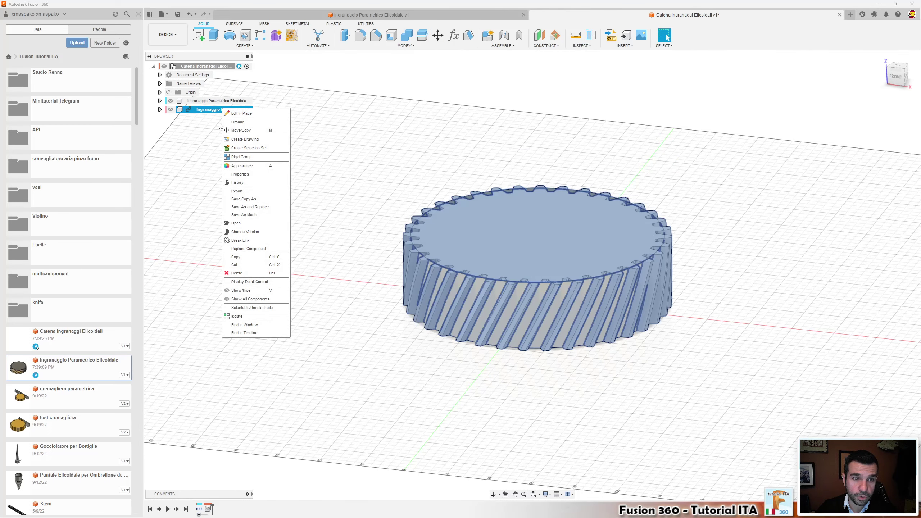
left_click(230, 136)
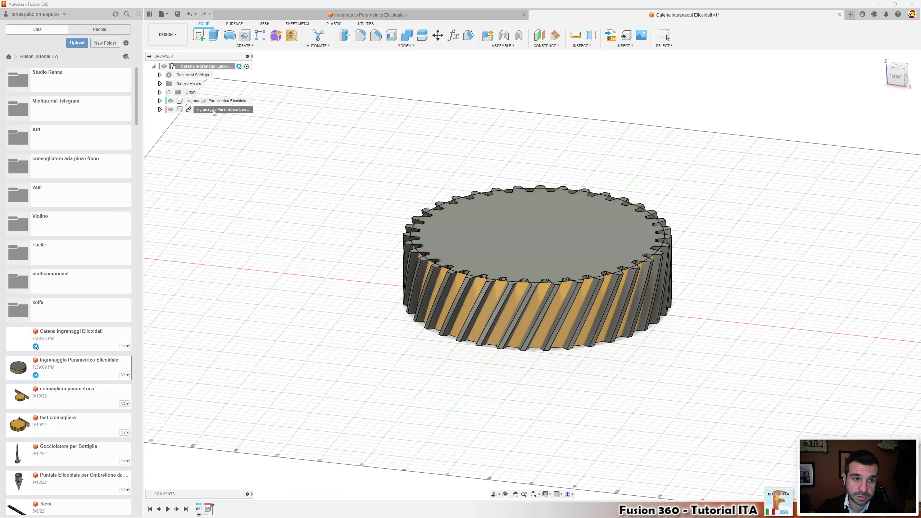
Browse the second gear's _1 parameters in the parameters list
left_click(453, 36)
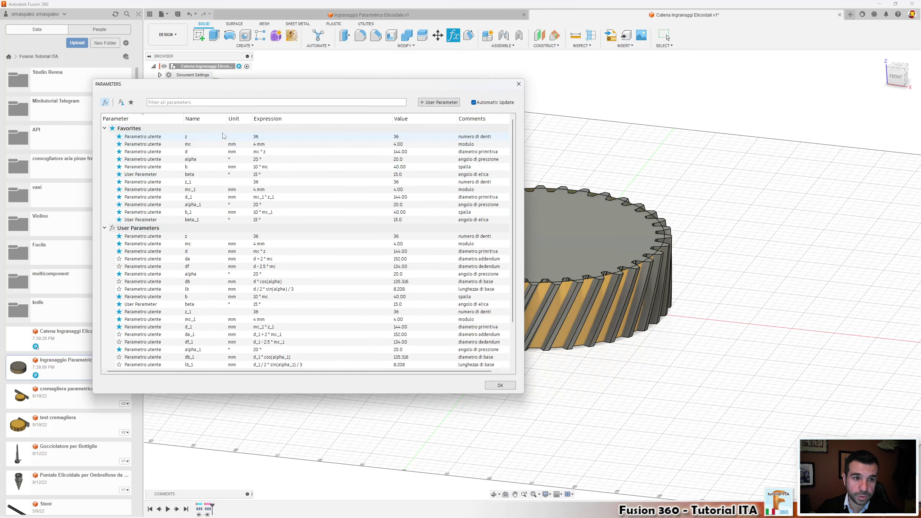
double_click(203, 204)
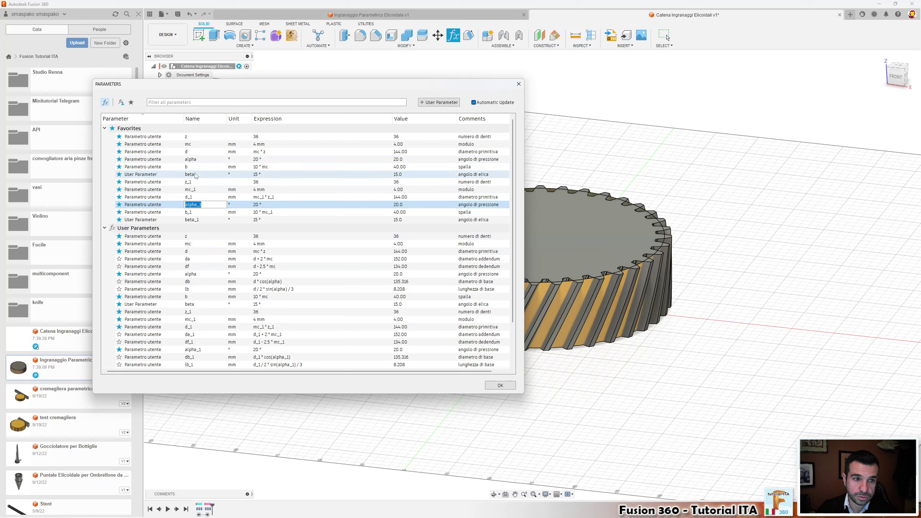
key("Down")
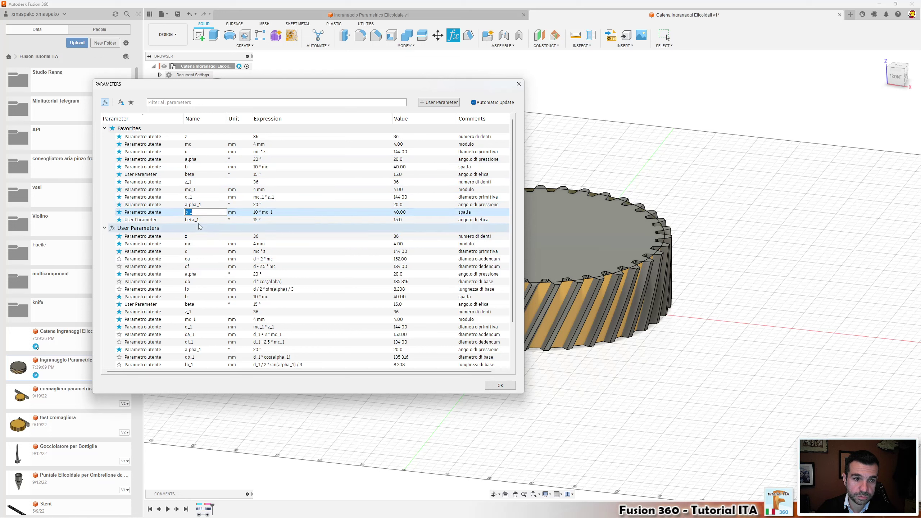
key("Down")
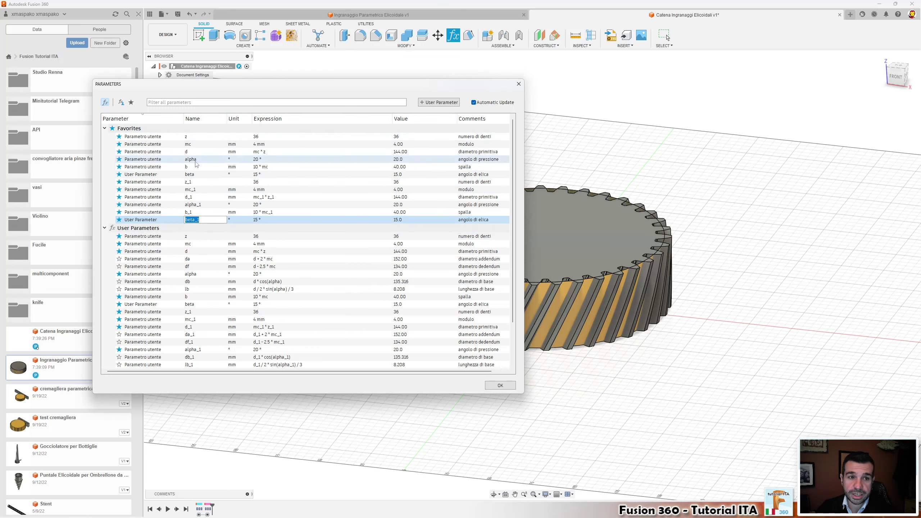
left_click_drag(291, 83, 389, 82)
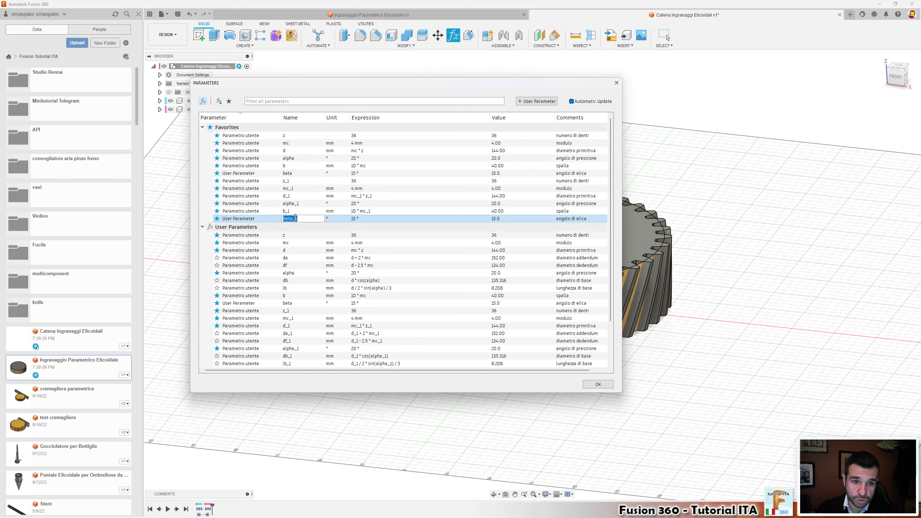
Link b_1 to b, alpha_1 to alpha and mc_1 to mc
left_click(358, 213)
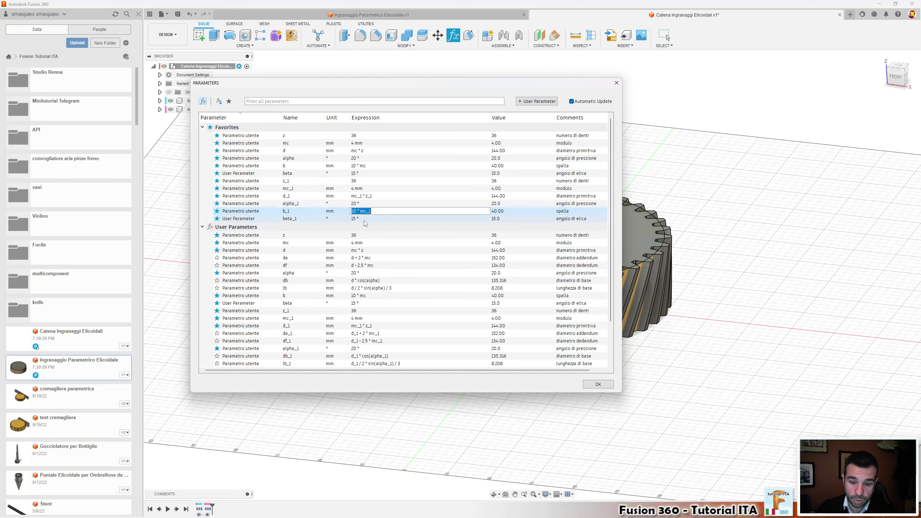
type("b")
left_click(361, 223)
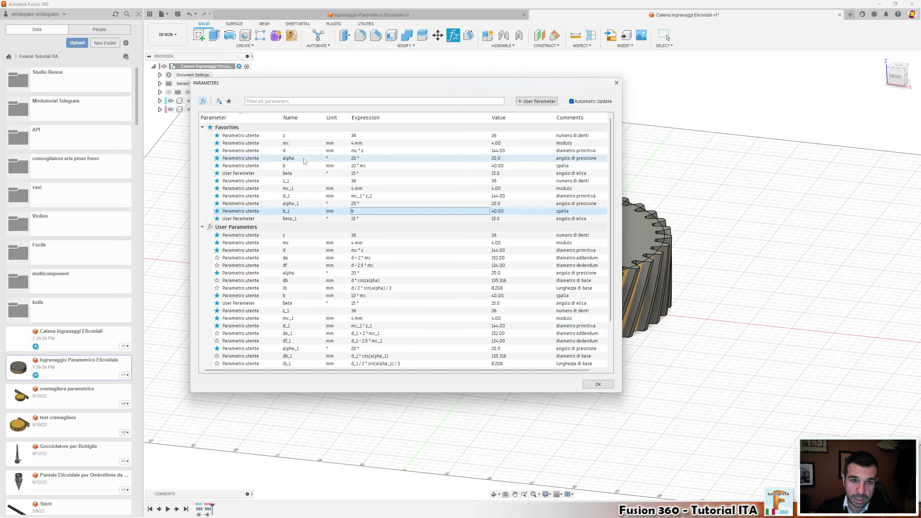
left_click(365, 205)
type("alk")
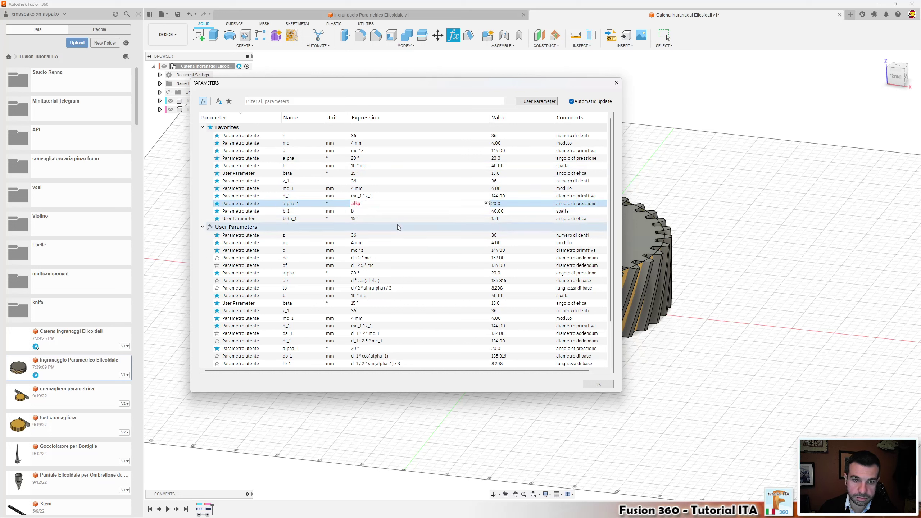
key("BackSpace")
type("pha")
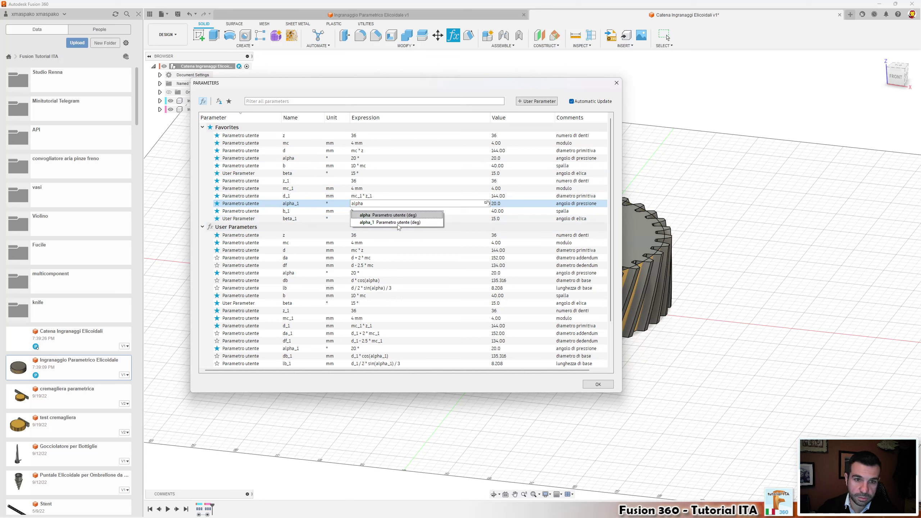
key("Return")
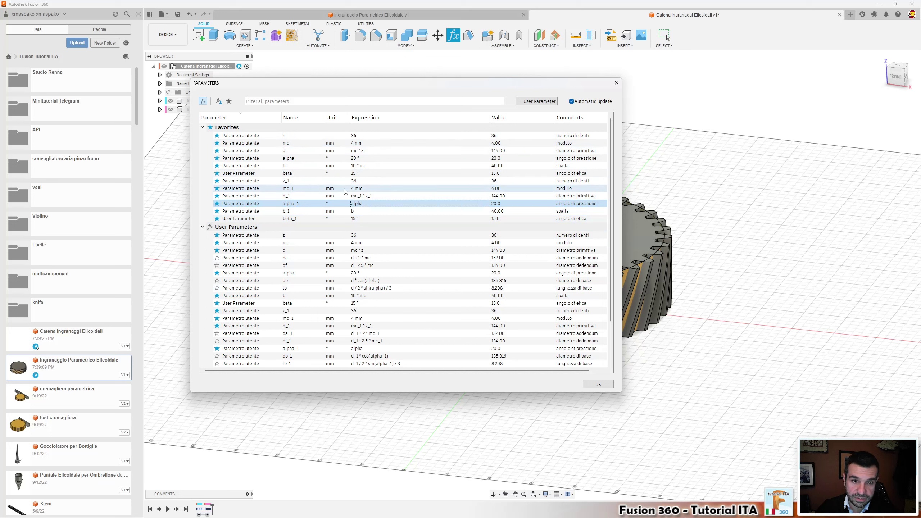
left_click(374, 189)
type("mc")
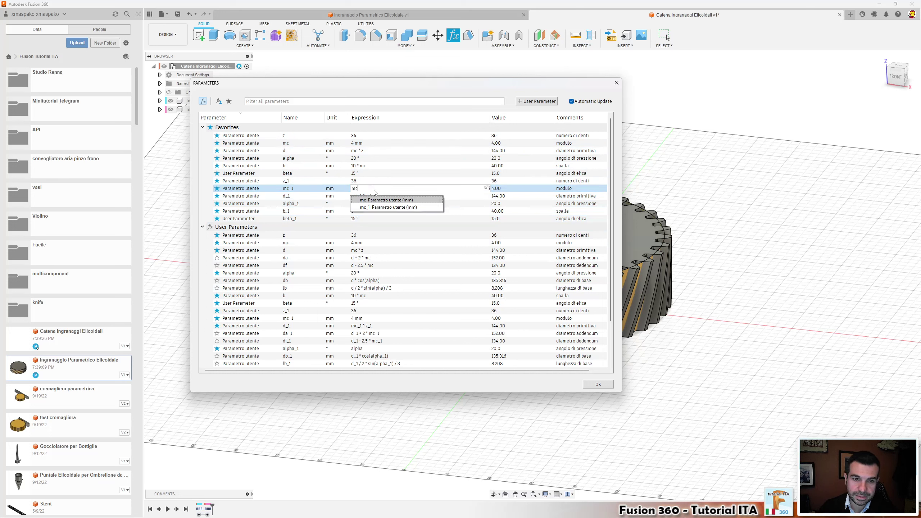
key("Return")
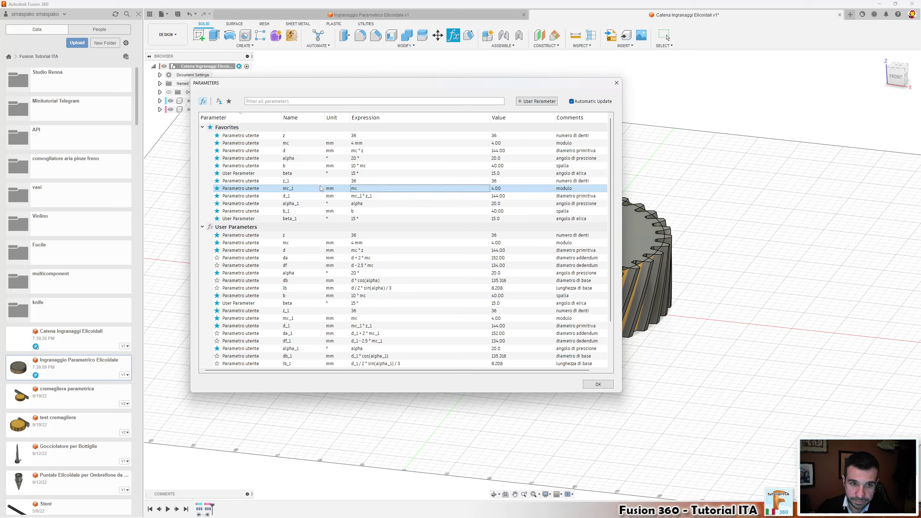
Reposition the parameters window and start editing z_1's tooth count
left_click(361, 181)
left_click_drag(369, 90, 305, 136)
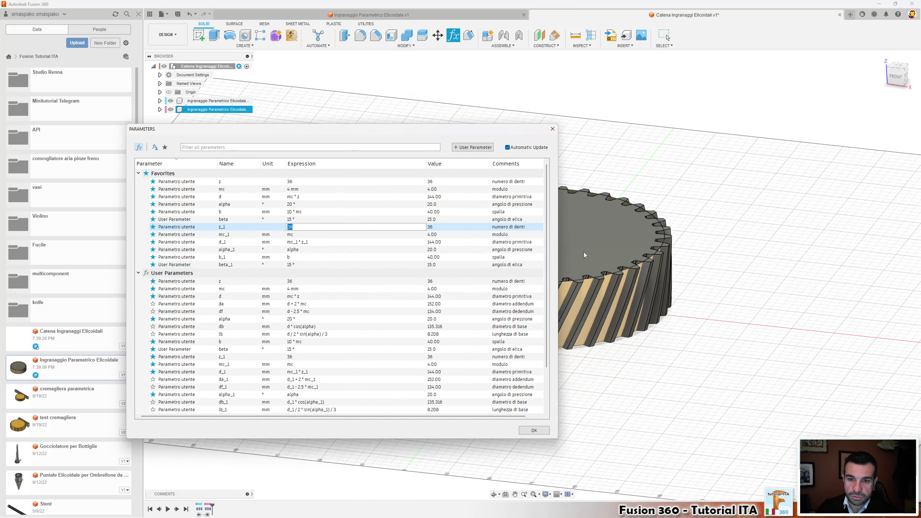
mouse_move(425, 129)
left_mouse_down()
mouse_move(341, 72)
mouse_move(334, 82)
mouse_move(347, 98)
left_mouse_up()
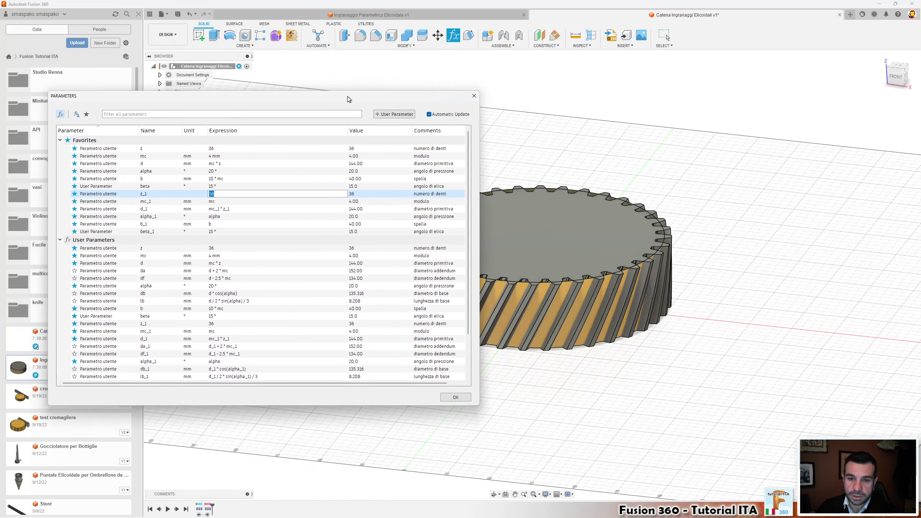
middle_click_drag(538, 257, 392, 238, "shift")
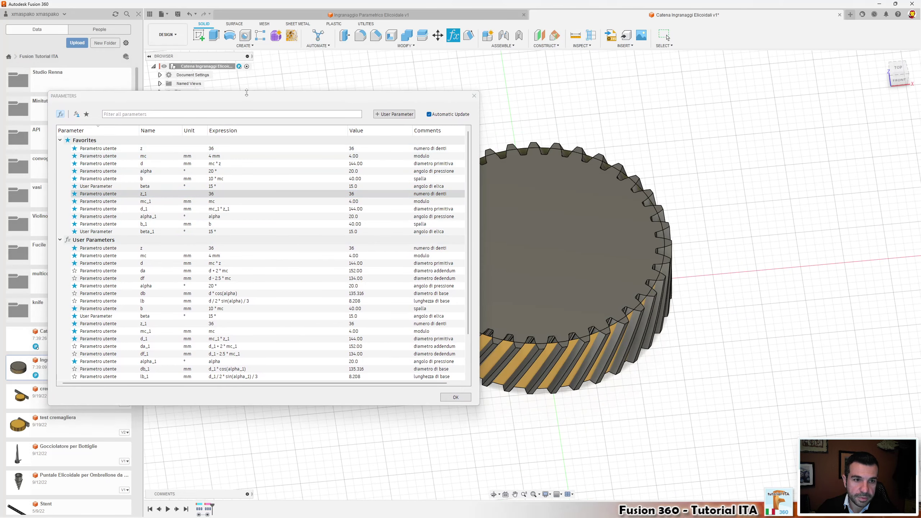
left_click_drag(260, 95, 282, 105)
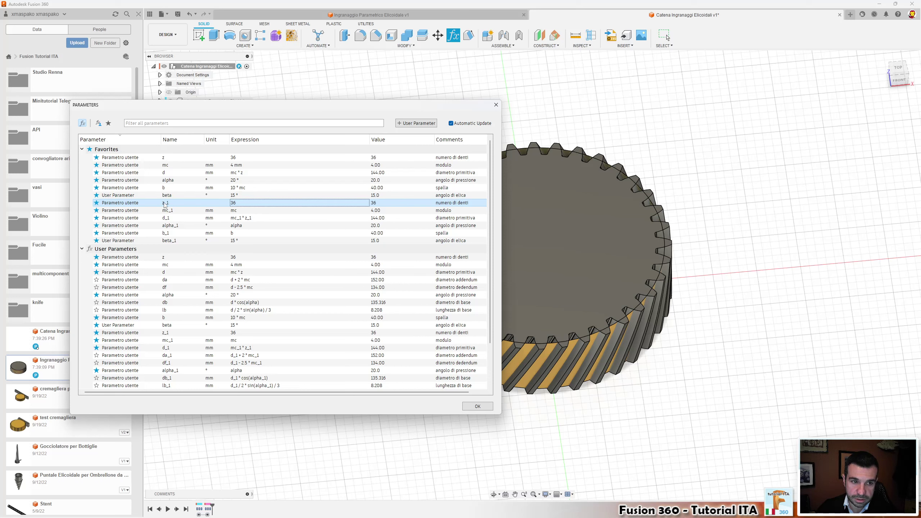
left_click(254, 202)
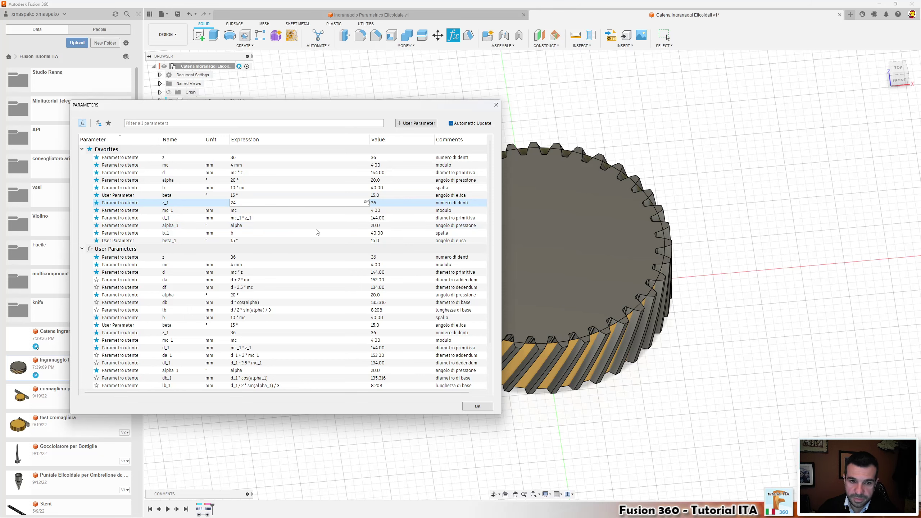
Give the second gear 24 teeth and toggle the large gear's visibility to inspect it
key("Tab")
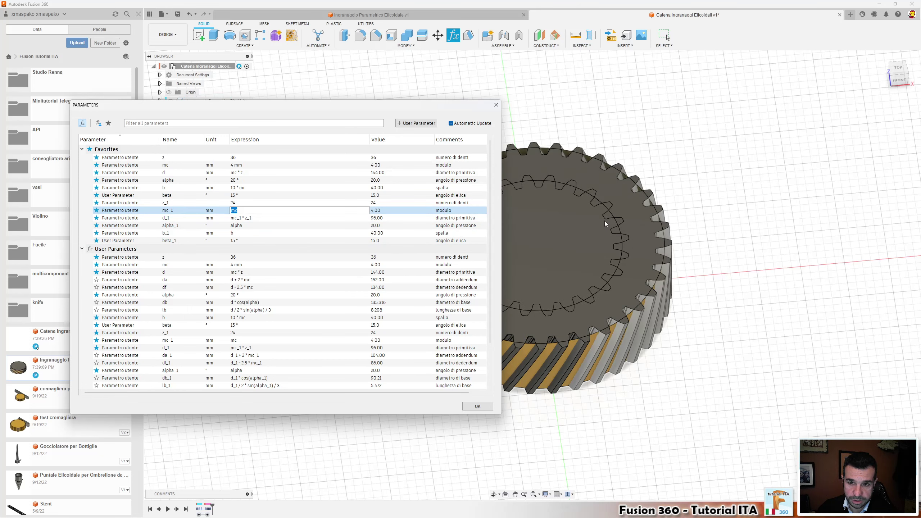
middle_click_drag(603, 222, 692, 233)
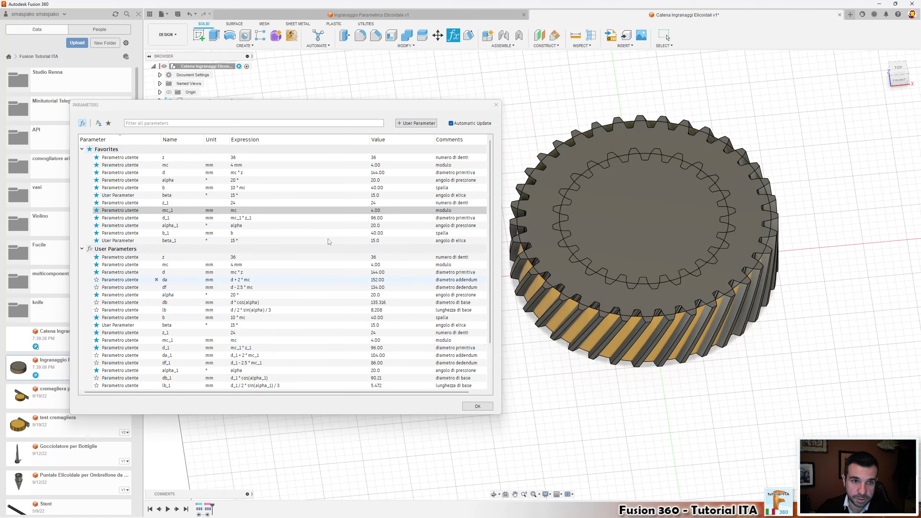
left_click_drag(213, 107, 186, 222)
left_click(171, 102)
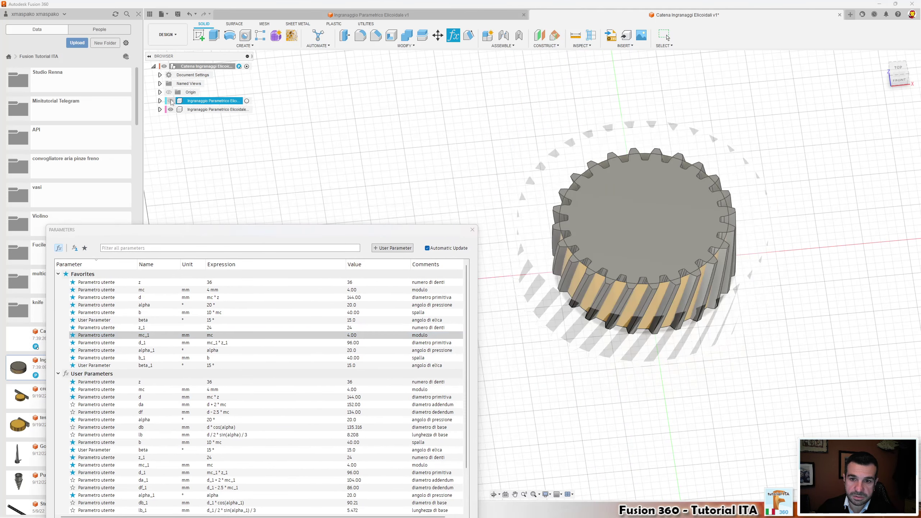
left_click(171, 101)
left_click(171, 101)
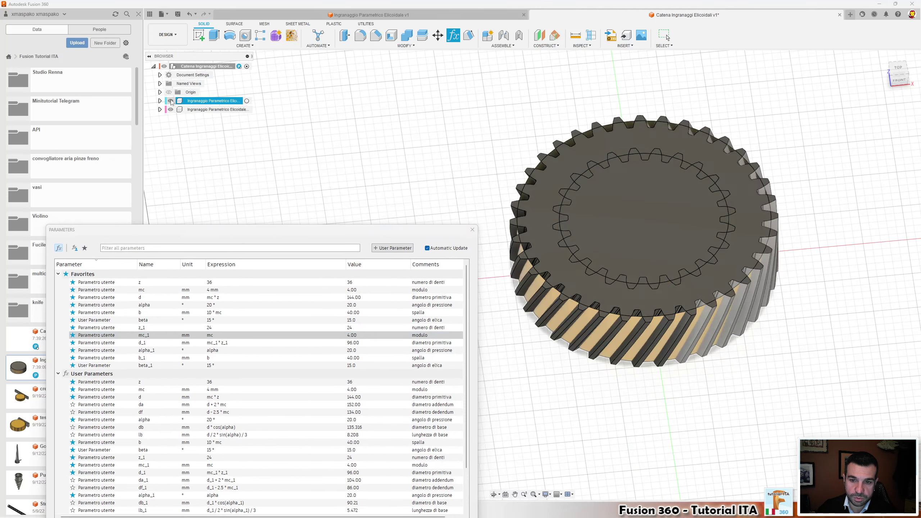
Close the parameters table and orbit to look down on the gears
scroll(475, 171, "down", 2)
mouse_move(365, 235)
left_mouse_down()
mouse_move(350, 109)
mouse_move(355, 122)
left_mouse_up()
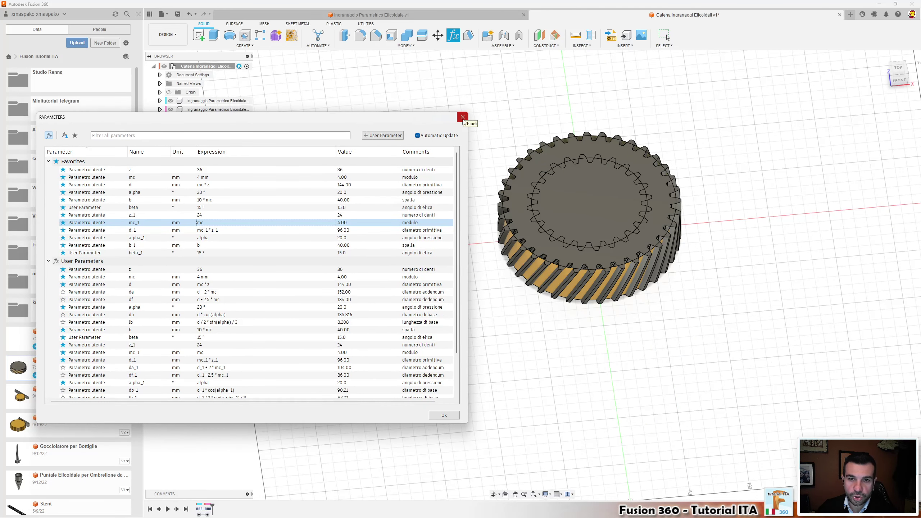
left_click(463, 116)
mouse_move(483, 148)
middle_mouse_down("shift")
mouse_move(499, 213)
mouse_move(504, 183)
middle_mouse_up("shift")
scroll(503, 183, "up", 3)
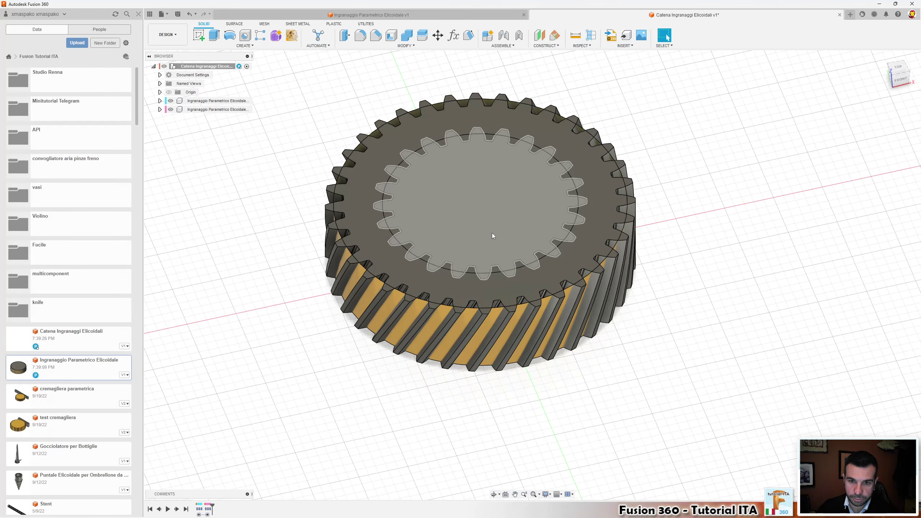
scroll(492, 233, "down", 3)
In Top view, move the 24-tooth gear (d_1+d)/2 = 120 mm along X to mesh
left_click(484, 228)
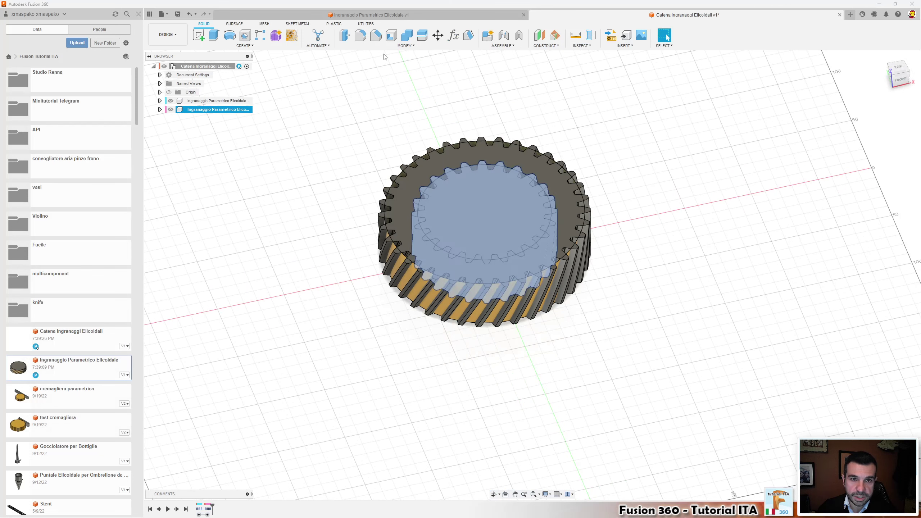
left_click(437, 35)
middle_click_drag(486, 232, 482, 204, "shift")
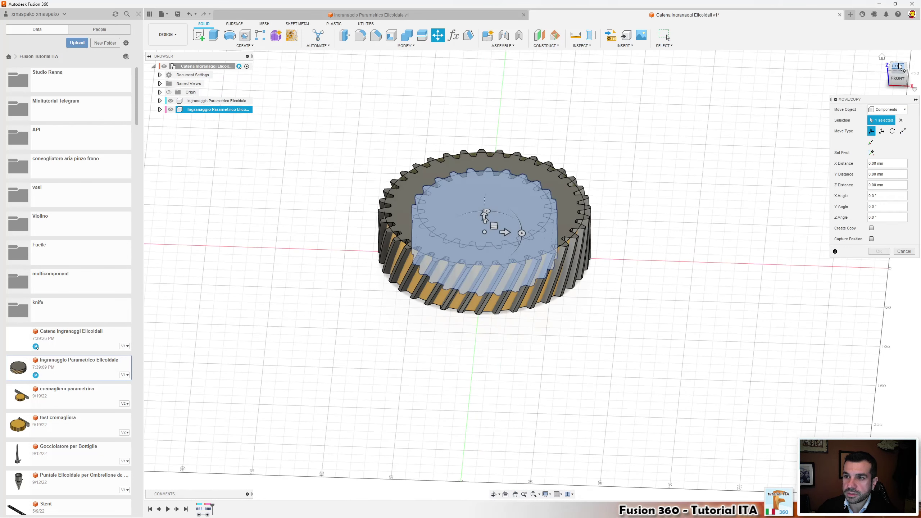
left_click(898, 68)
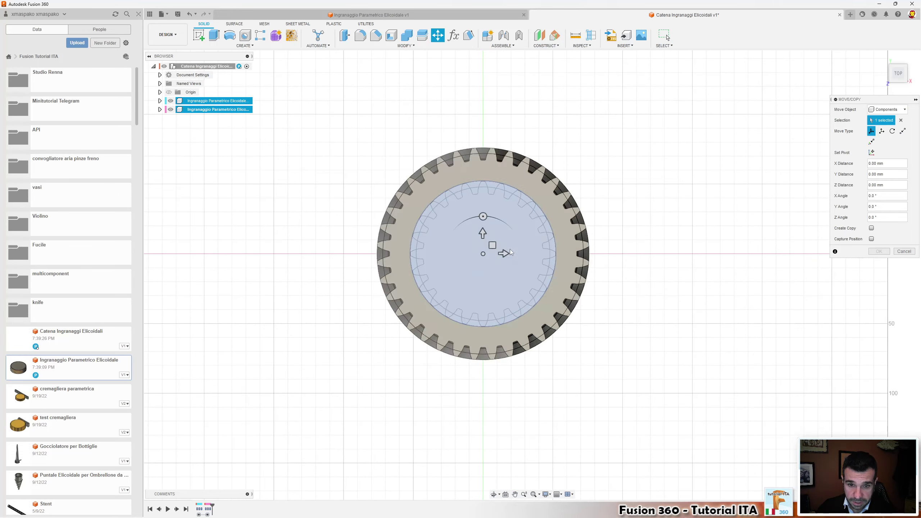
left_click(510, 252)
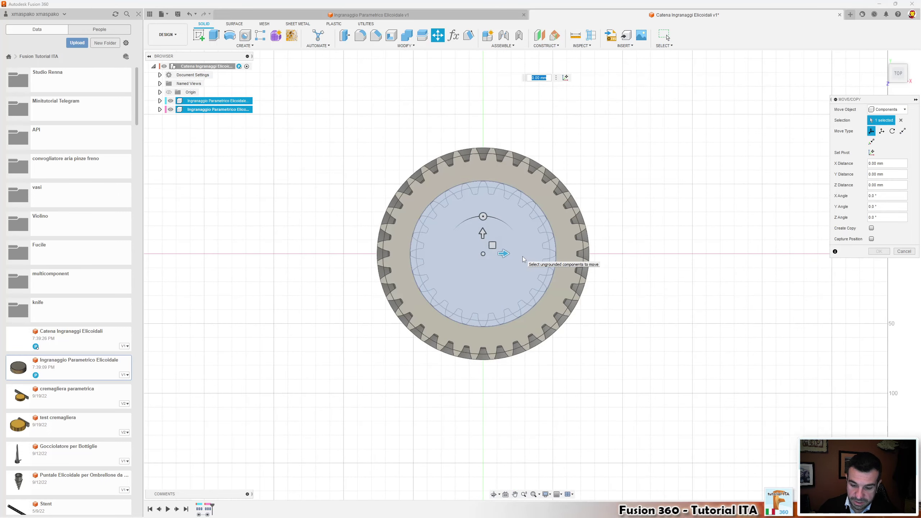
type("(d_")
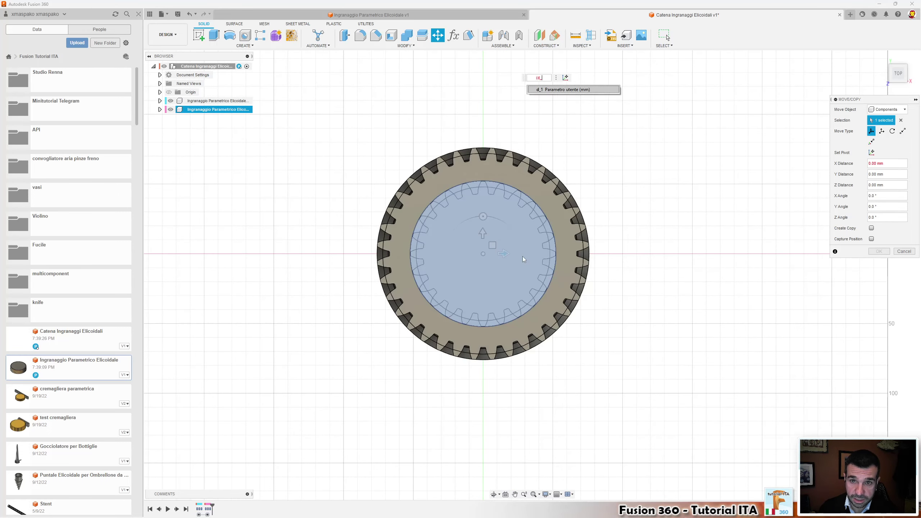
type("1+d)/2")
key("Return")
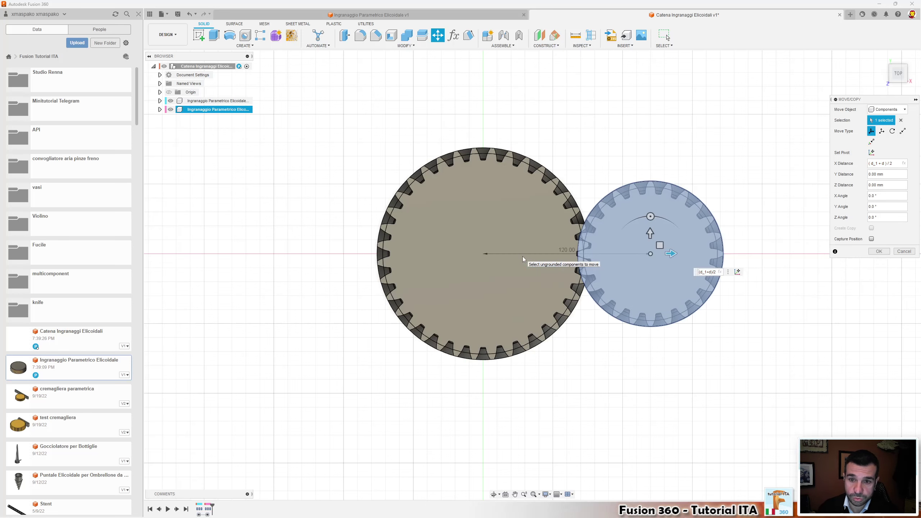
scroll(580, 258, "up", 3)
scroll(613, 260, "up", 3)
scroll(625, 268, "down", 2)
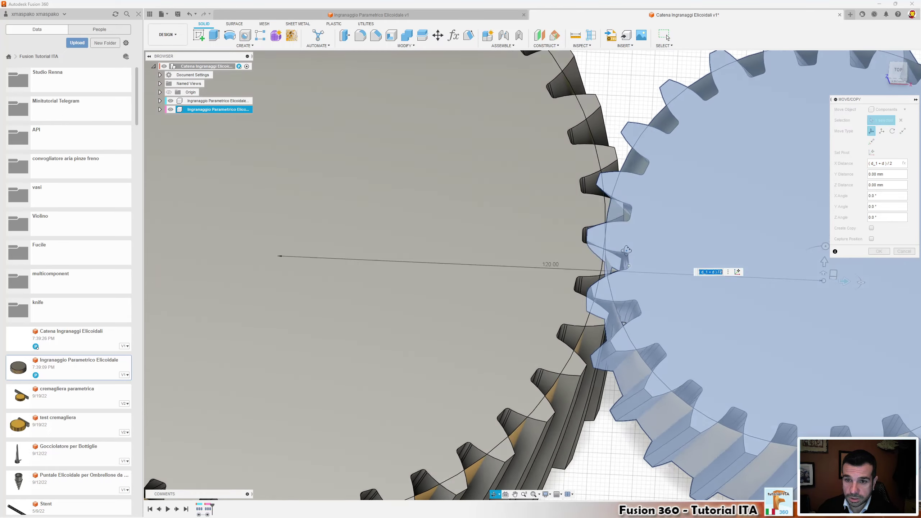
scroll(628, 250, "down", 5)
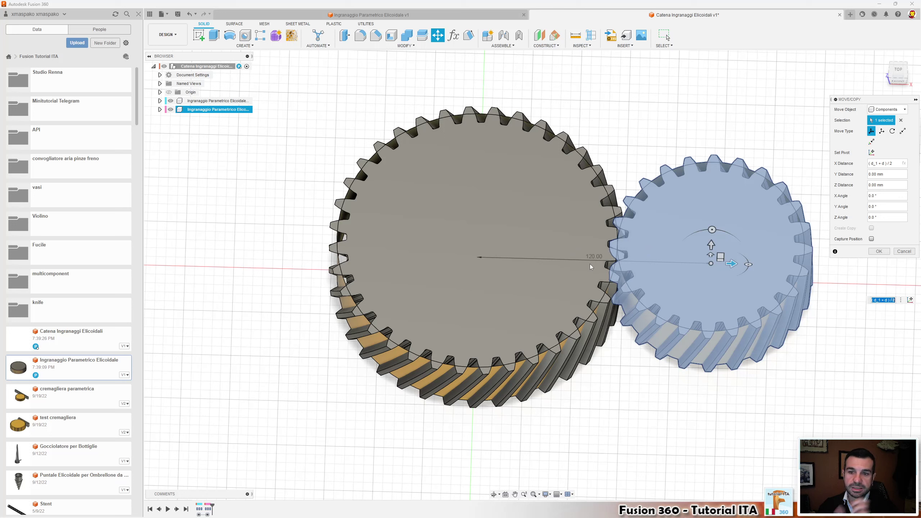
left_click(879, 251)
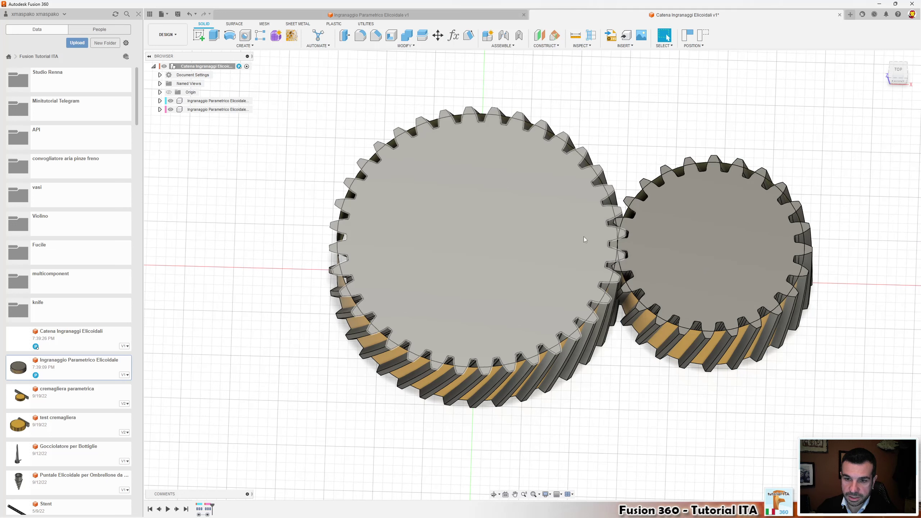
middle_click_drag(667, 259, 669, 263, "shift")
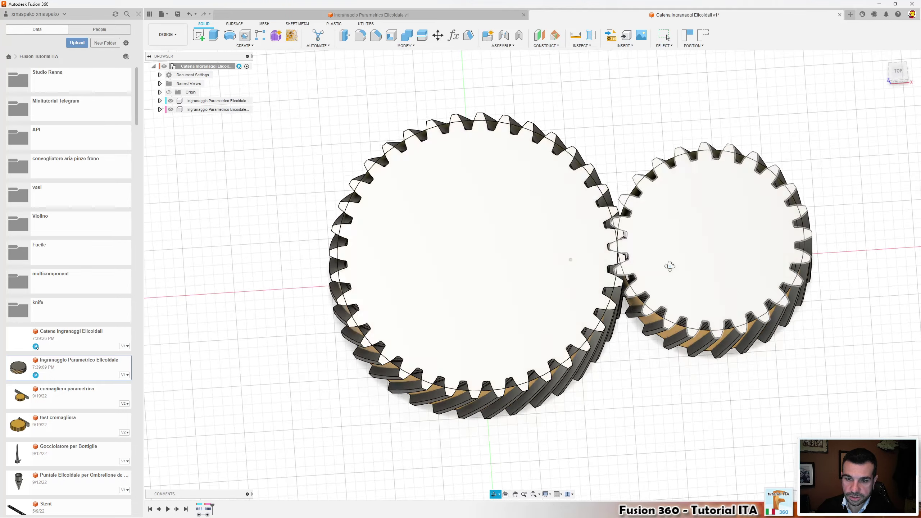
scroll(673, 267, "up", 5)
scroll(578, 238, "up", 6)
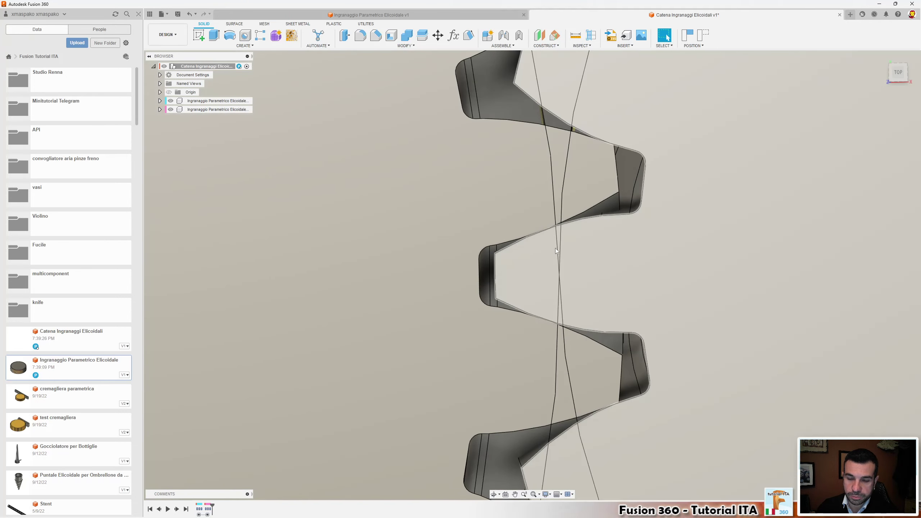
scroll(555, 248, "down", 3)
scroll(555, 248, "down", 6)
mouse_move(555, 248)
middle_mouse_down("shift")
mouse_move(555, 223)
mouse_move(557, 246)
middle_mouse_up("shift")
scroll(551, 238, "down", 3)
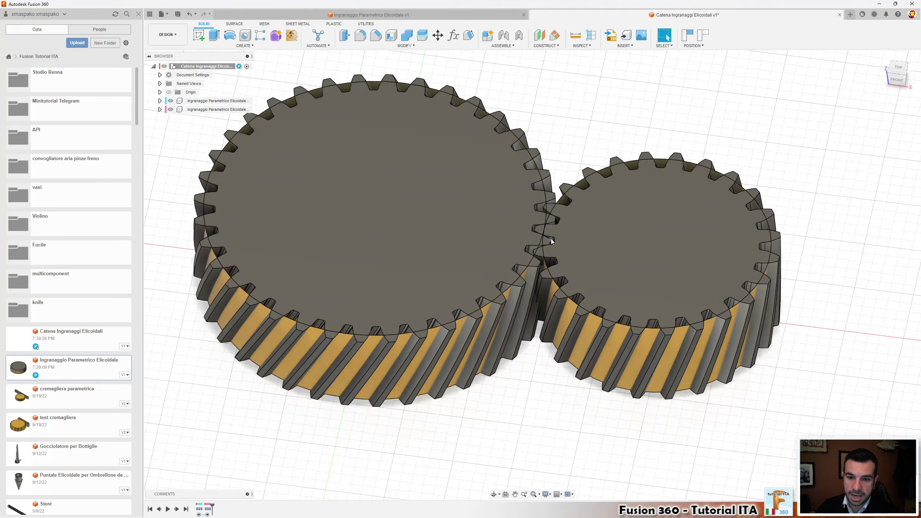
scroll(551, 238, "down", 3)
middle_click_drag(551, 239, 546, 170, "shift")
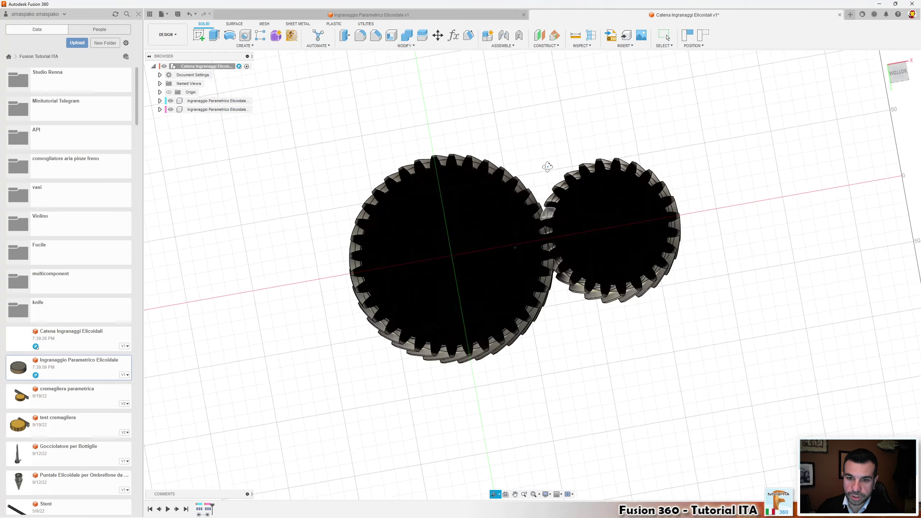
scroll(518, 251, "up", 5)
mouse_move(517, 251)
middle_mouse_down("shift")
mouse_move(524, 219)
mouse_move(498, 212)
mouse_move(495, 293)
middle_mouse_up("shift")
scroll(495, 293, "down", 3)
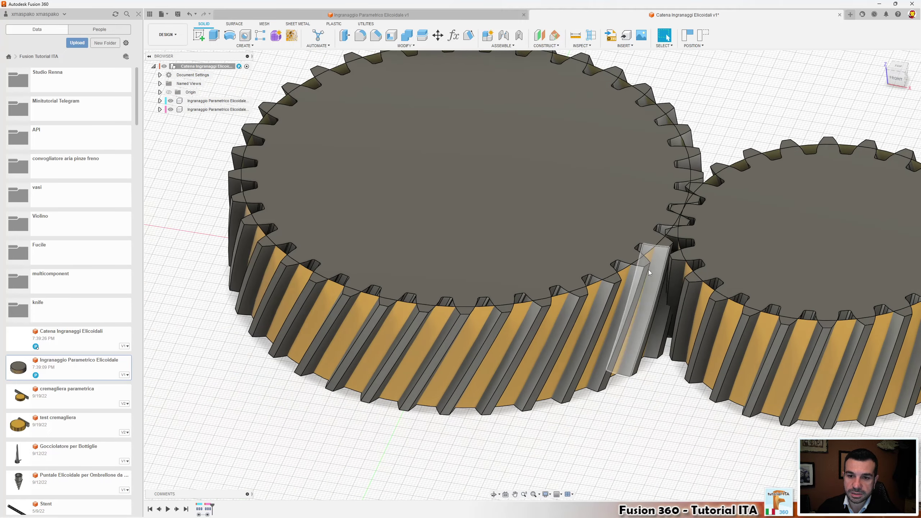
scroll(494, 293, "down", 2)
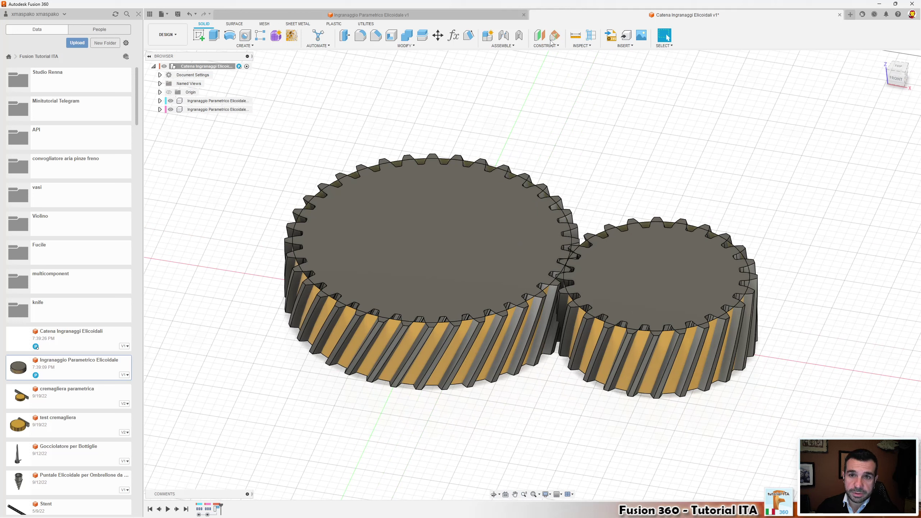
left_click(591, 35)
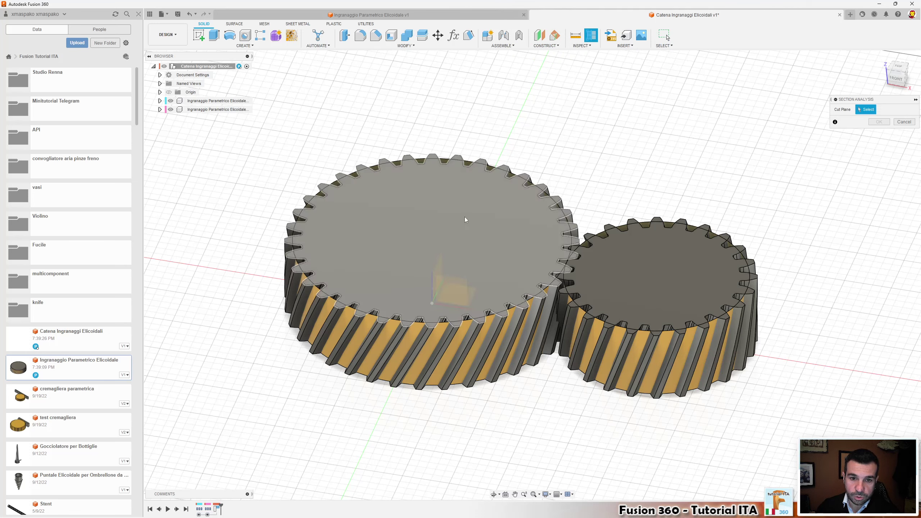
left_click(464, 218)
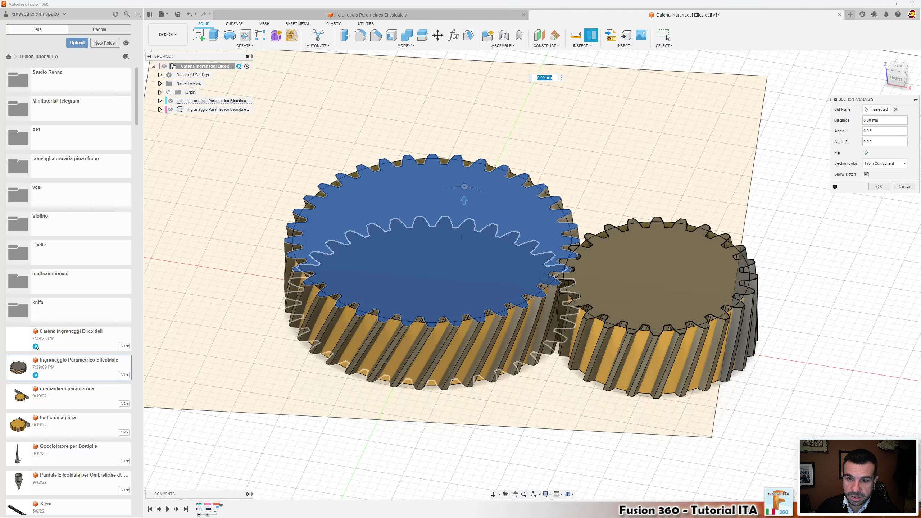
middle_click_drag(536, 254, 556, 298, "shift")
scroll(566, 268, "up", 3)
scroll(517, 269, "up", 2)
scroll(340, 226, "down", 2)
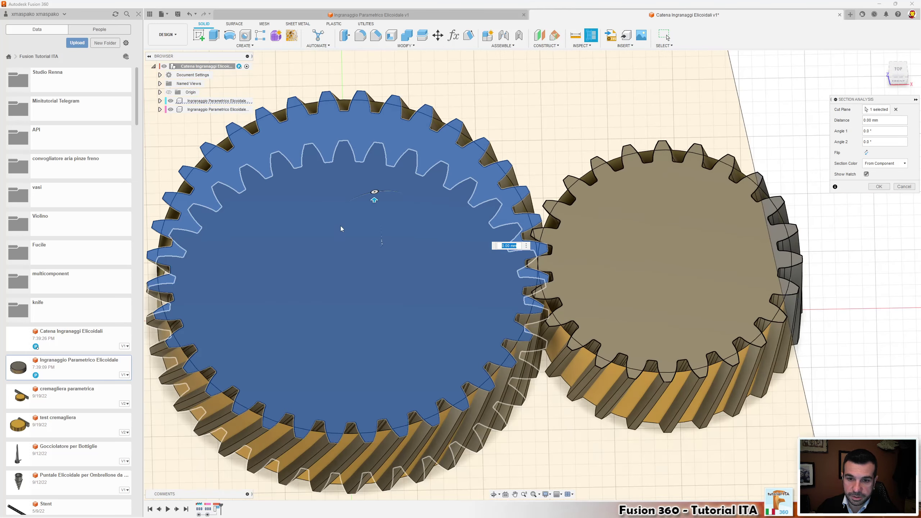
mouse_move(374, 199)
left_mouse_down()
mouse_move(372, 253)
mouse_move(374, 196)
mouse_move(370, 249)
mouse_move(372, 214)
mouse_move(369, 231)
mouse_move(370, 208)
mouse_move(355, 200)
mouse_move(370, 206)
mouse_move(359, 225)
mouse_move(372, 226)
mouse_move(374, 202)
mouse_move(354, 198)
mouse_move(351, 230)
mouse_move(348, 203)
mouse_move(347, 232)
mouse_move(345, 195)
left_mouse_up()
scroll(345, 195, "down", 3)
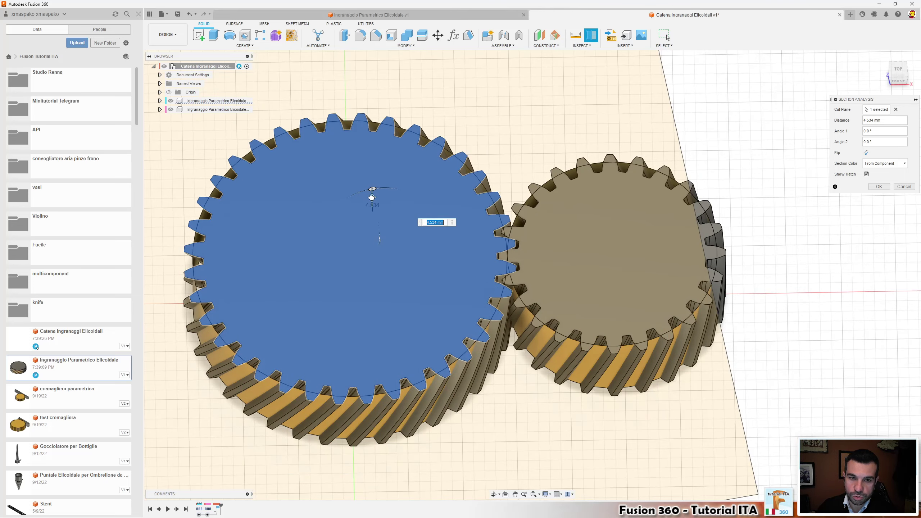
mouse_move(372, 191)
left_mouse_down()
mouse_move(368, 226)
mouse_move(357, 195)
mouse_move(370, 206)
mouse_move(370, 226)
mouse_move(366, 208)
mouse_move(349, 206)
mouse_move(348, 232)
mouse_move(370, 209)
mouse_move(341, 196)
left_mouse_up()
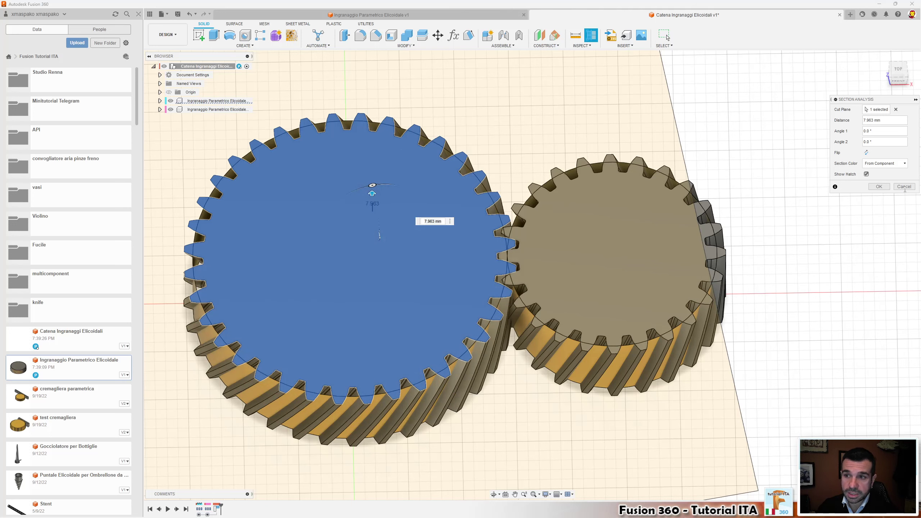
left_click(904, 186)
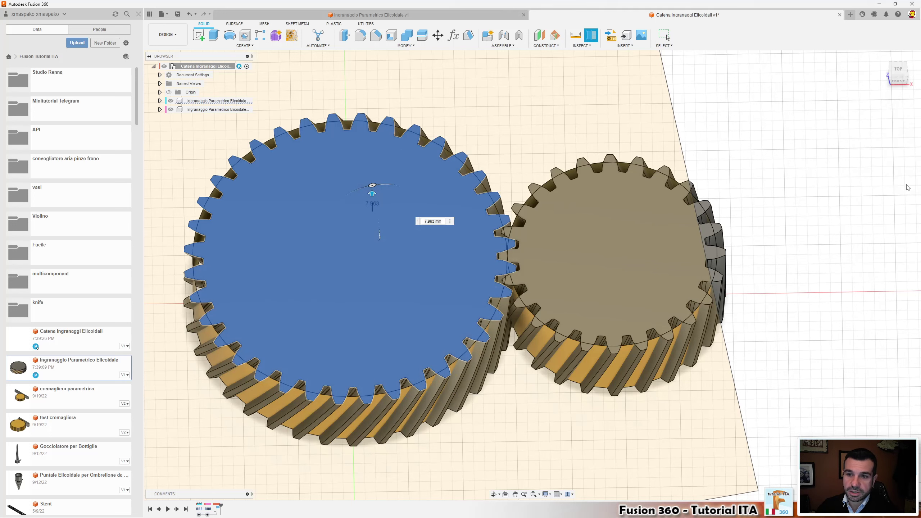
left_click(519, 37)
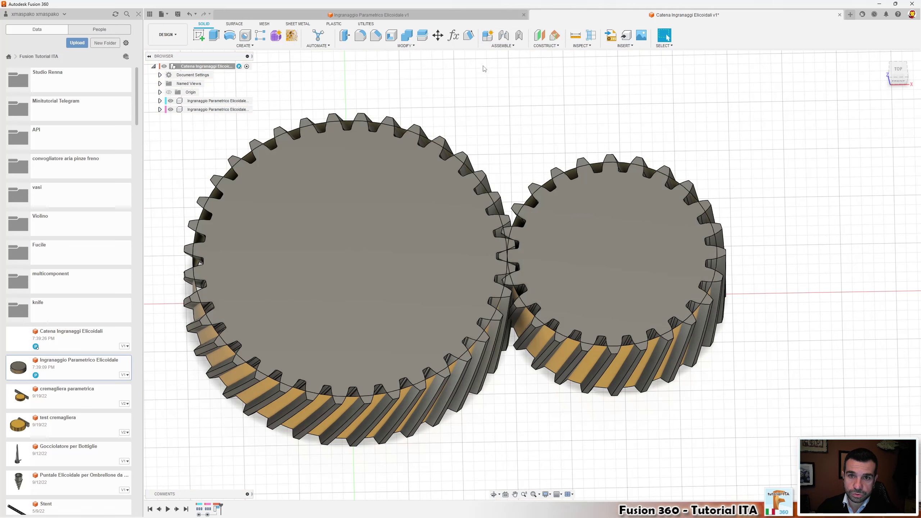
left_click(453, 35)
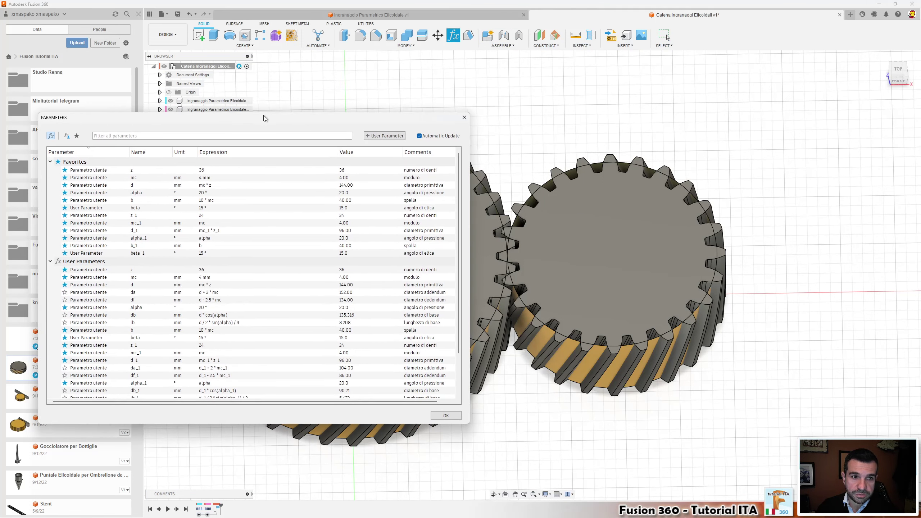
Set beta_1's expression to -beta so the small gear's helix opposes the large gear's
double_click(392, 225)
double_click(403, 232)
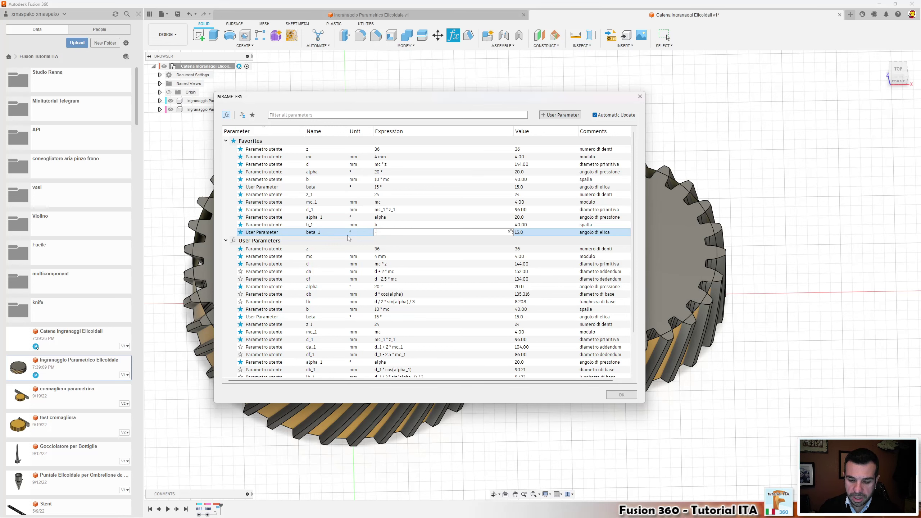
type("beta")
key("Return")
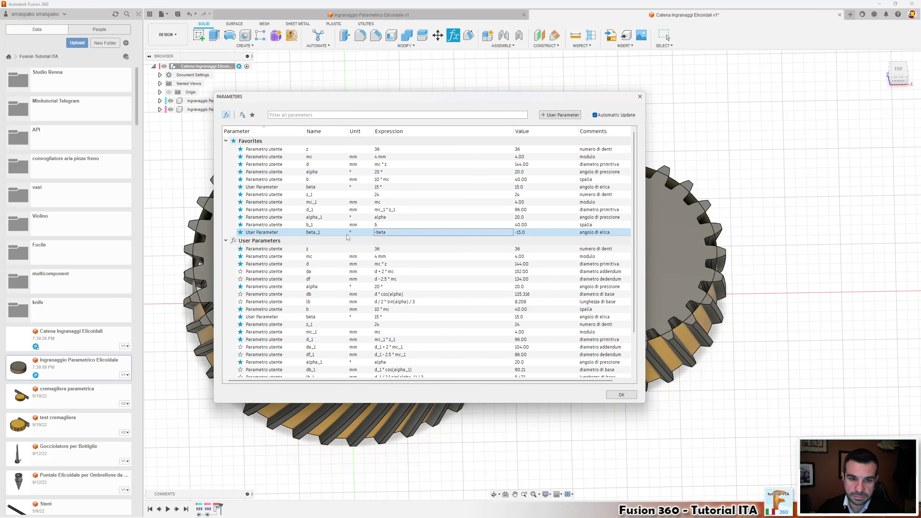
left_click(621, 395)
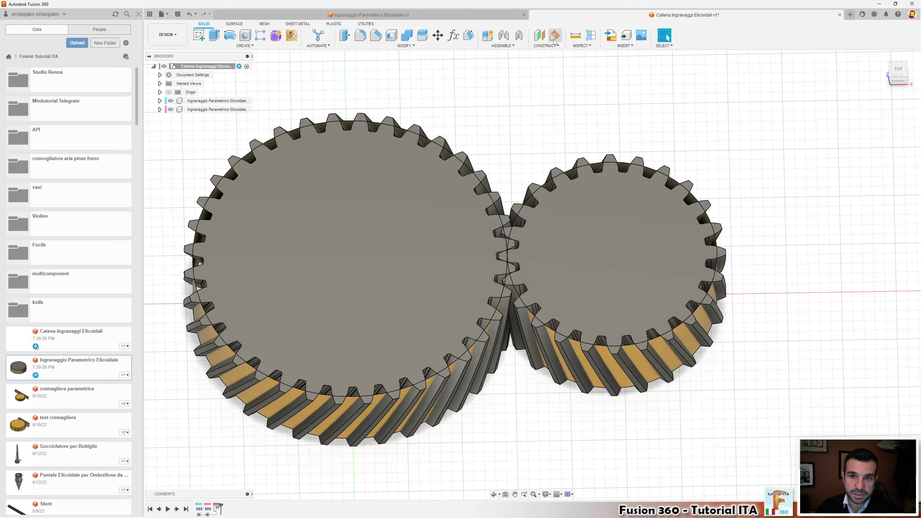
left_click(591, 36)
Start a section cut at the left gear's top face and push the plane into the gears
left_click(437, 242)
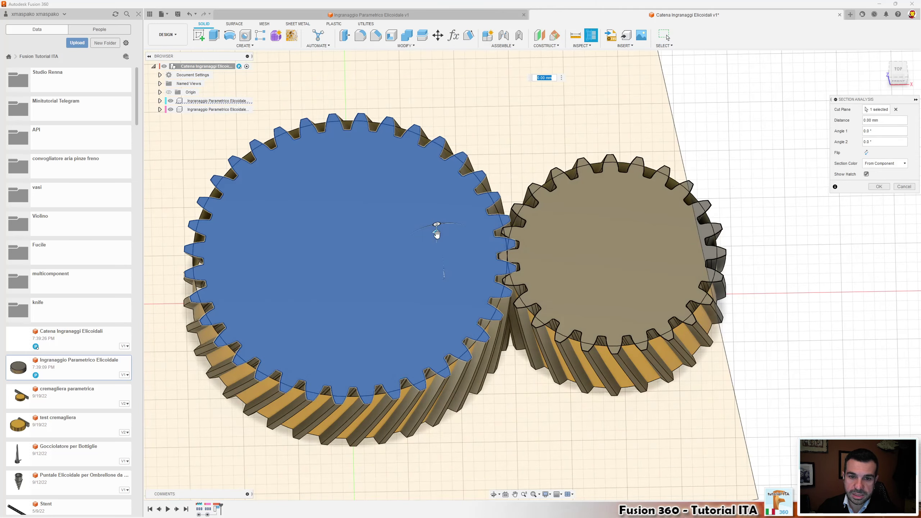
left_click_drag(437, 233, 436, 254)
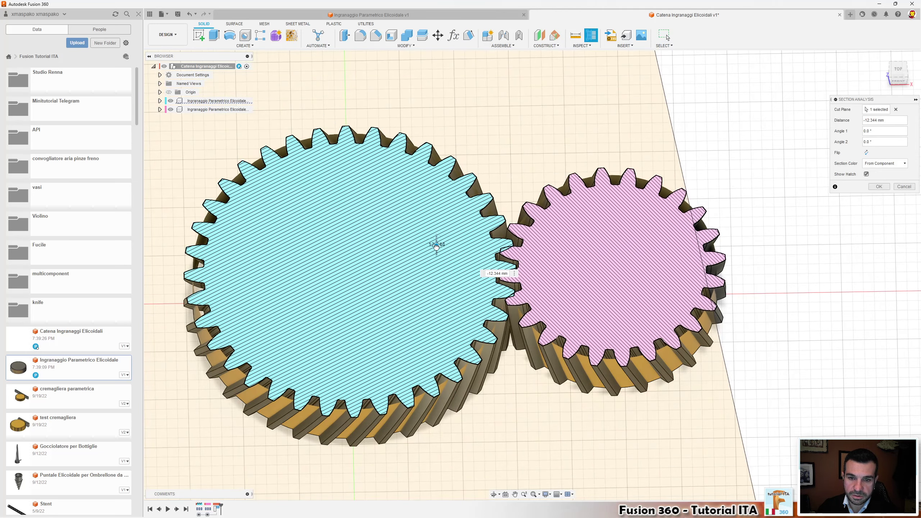
mouse_move(436, 254)
left_mouse_down()
mouse_move(436, 268)
mouse_move(436, 227)
mouse_move(434, 272)
mouse_move(425, 218)
mouse_move(436, 241)
mouse_move(425, 252)
left_mouse_up()
left_click(901, 74)
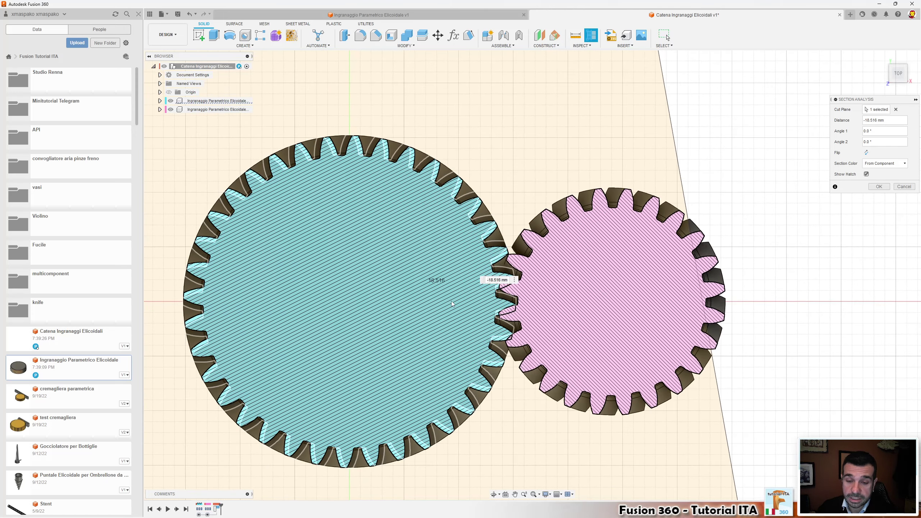
middle_click_drag(453, 304, 450, 295, "shift")
scroll(446, 288, "up", 3)
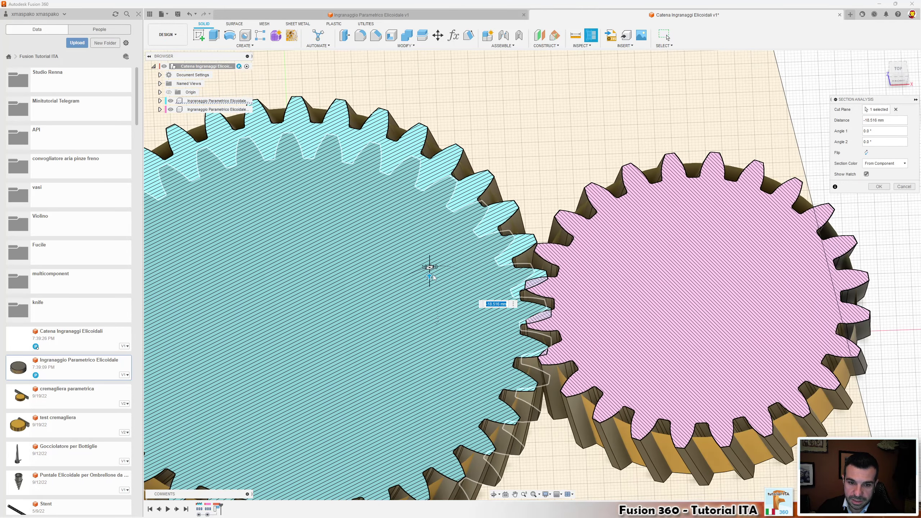
Sweep the section plane up and down through the gears, between about -10.8 and -28 mm
left_click_drag(429, 275, 436, 231)
scroll(443, 289, "down", 5)
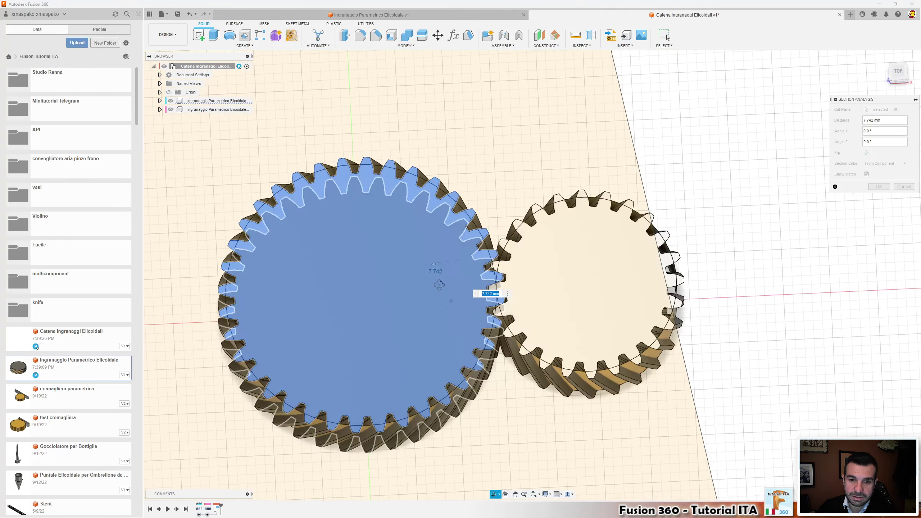
mouse_move(433, 277)
left_mouse_down()
mouse_move(436, 267)
mouse_move(437, 289)
mouse_move(436, 264)
mouse_move(437, 288)
left_mouse_up()
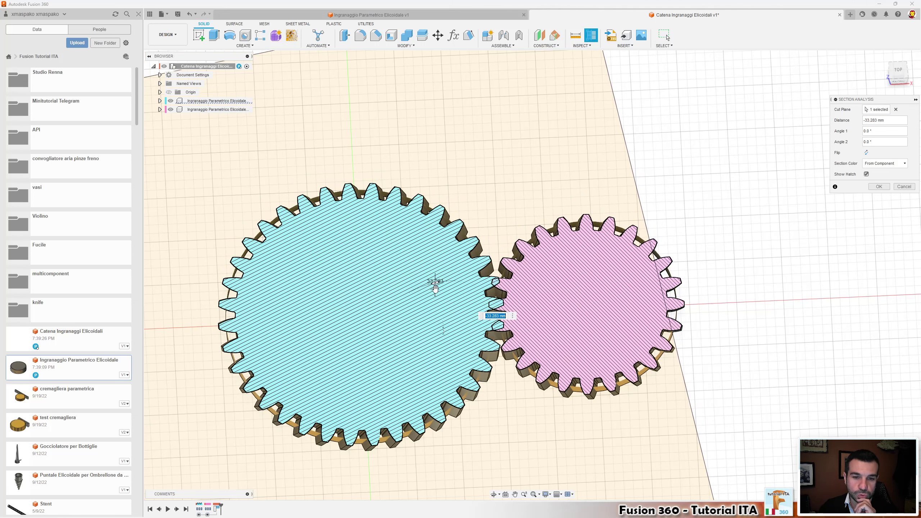
left_click_drag(435, 290, 434, 275)
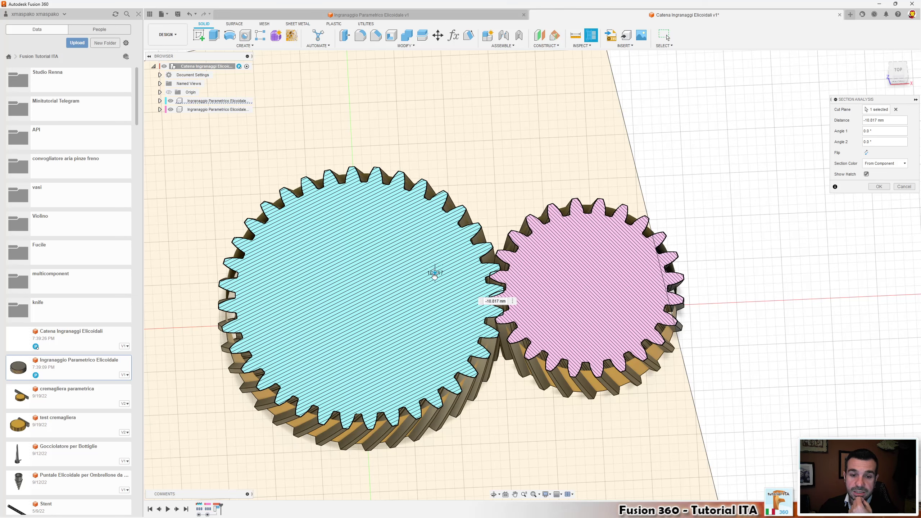
left_click_drag(435, 274, 434, 287)
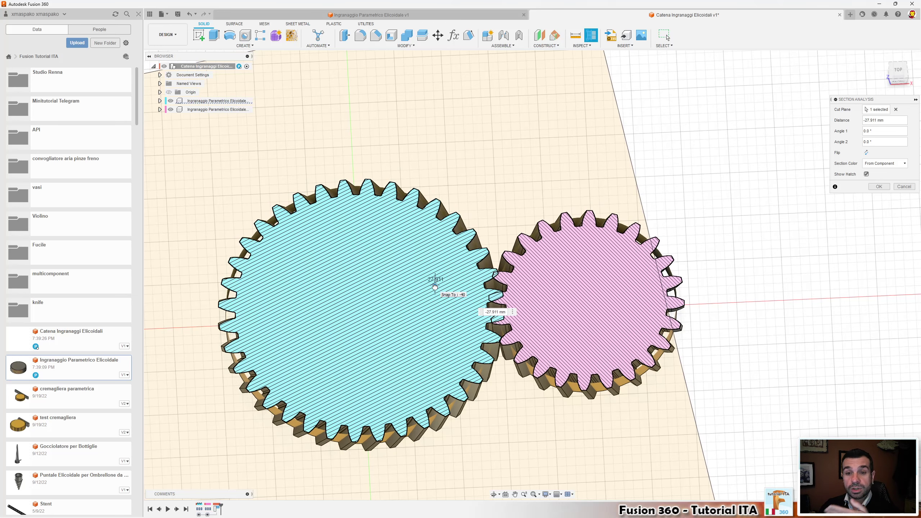
left_click_drag(434, 287, 433, 268)
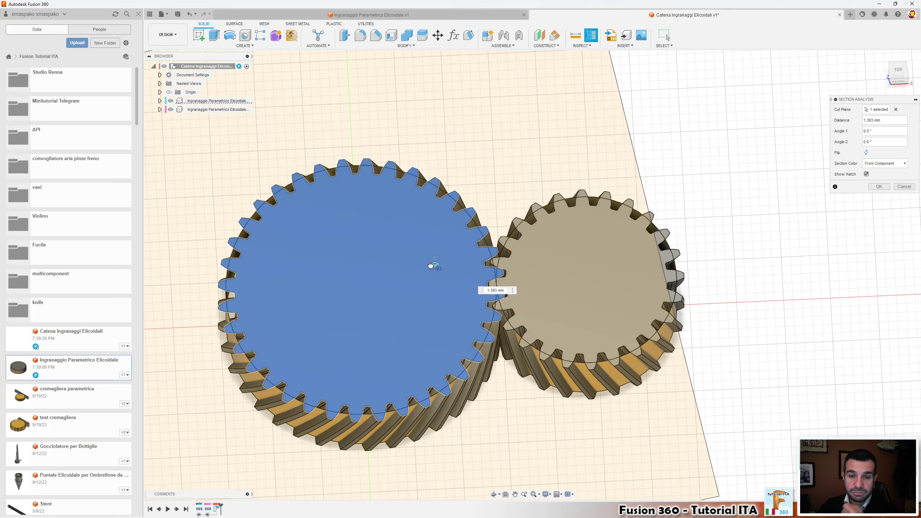
In a zoomed, tilted view, set the section plane at about -10.59 mm to show the interlocking teeth
middle_click_drag(439, 285, 433, 262, "shift")
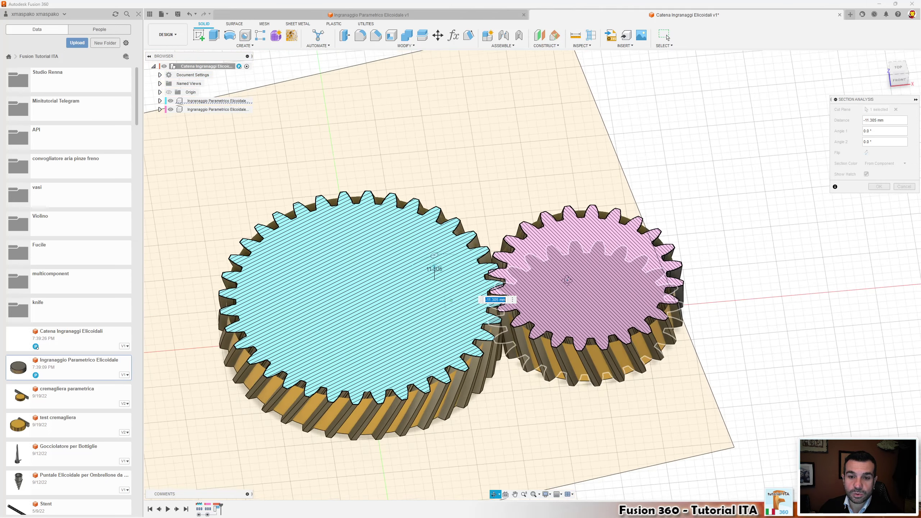
scroll(440, 286, "up", 2)
mouse_move(411, 268)
left_mouse_down()
mouse_move(414, 262)
mouse_move(413, 283)
mouse_move(412, 275)
left_mouse_up()
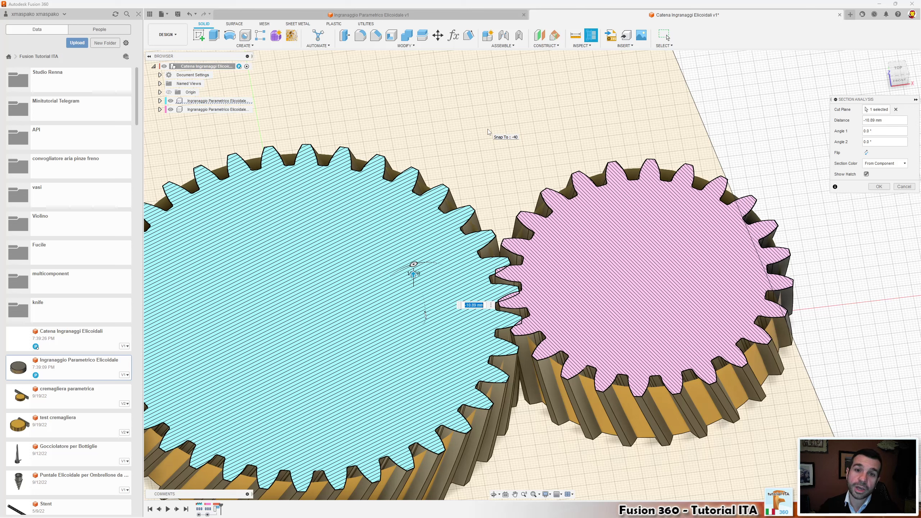
Close the section analysis and review the z, z_1 and beta_1 entries in the parameters table
key("Escape")
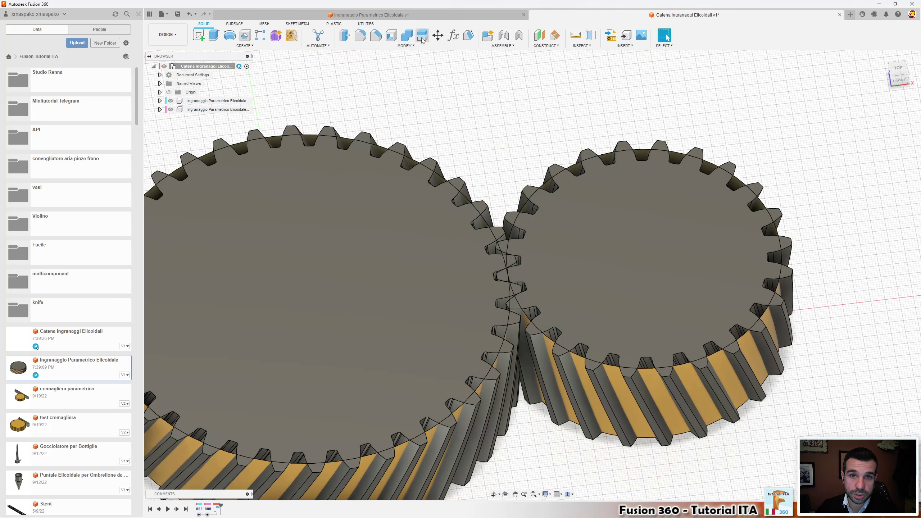
left_click(453, 35)
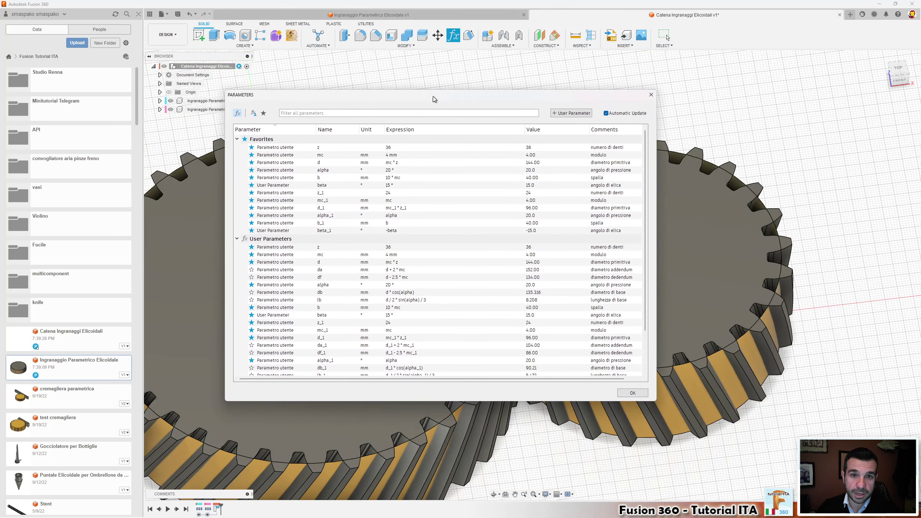
left_click_drag(422, 97, 497, 97)
double_click(470, 227)
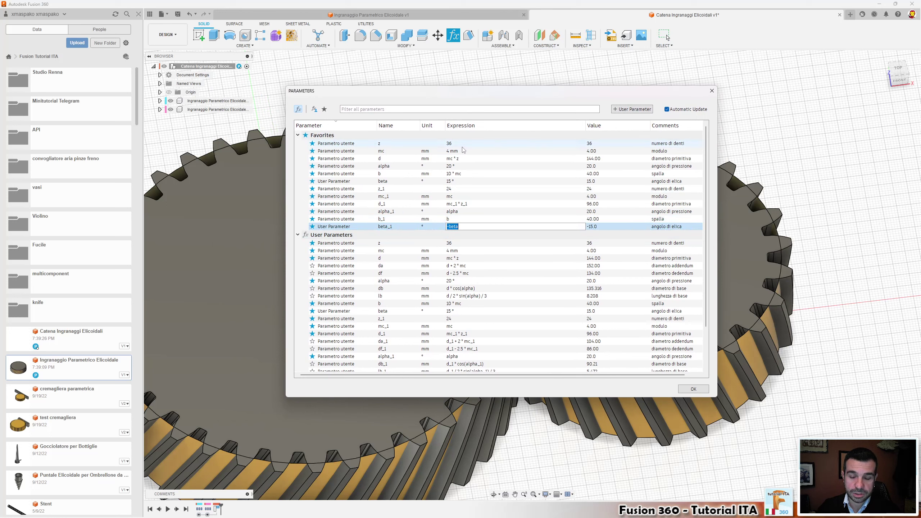
left_click(399, 143)
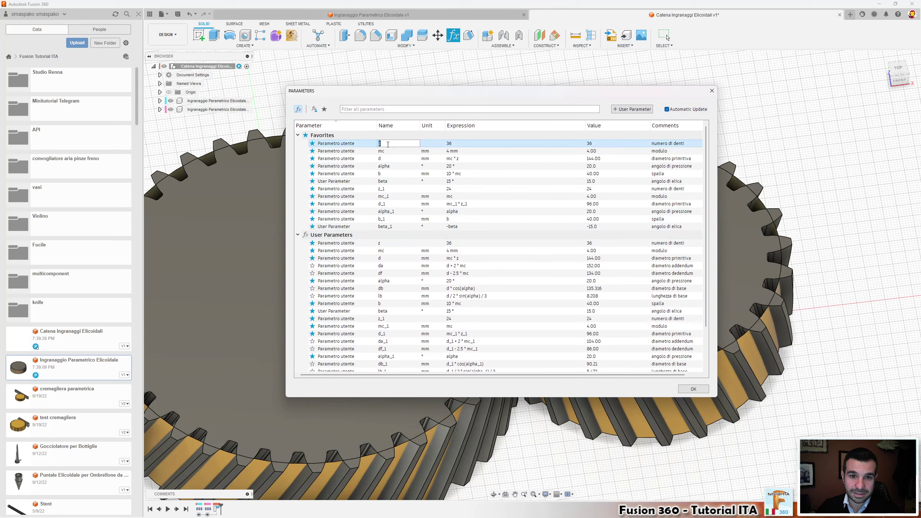
double_click(395, 189)
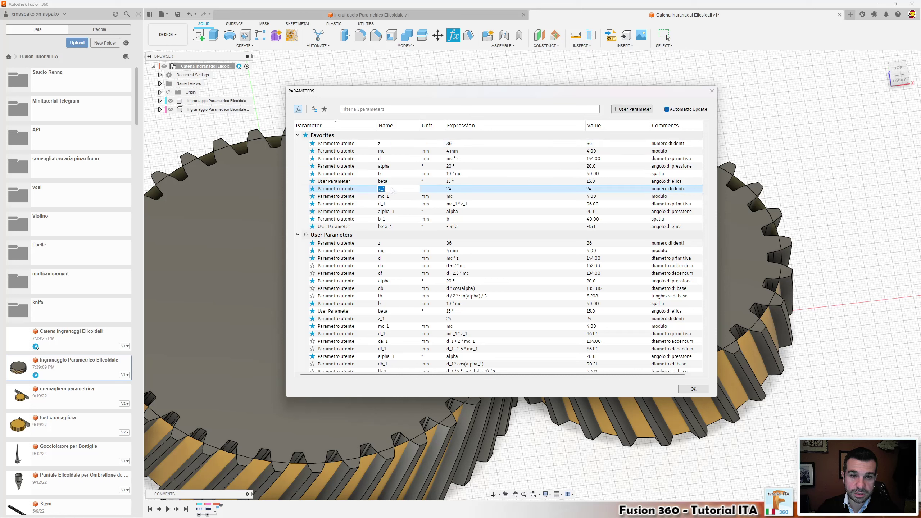
double_click(403, 144)
Change beta_1's expression to -beta*z/z_1, giving -22.5°, and close the parameters
key("Tab")
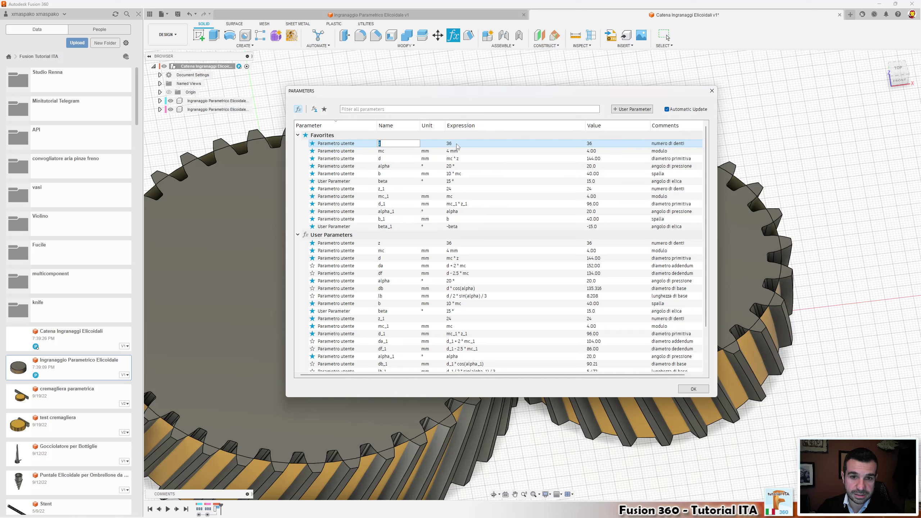
left_click(453, 189)
double_click(472, 226)
left_click(478, 228)
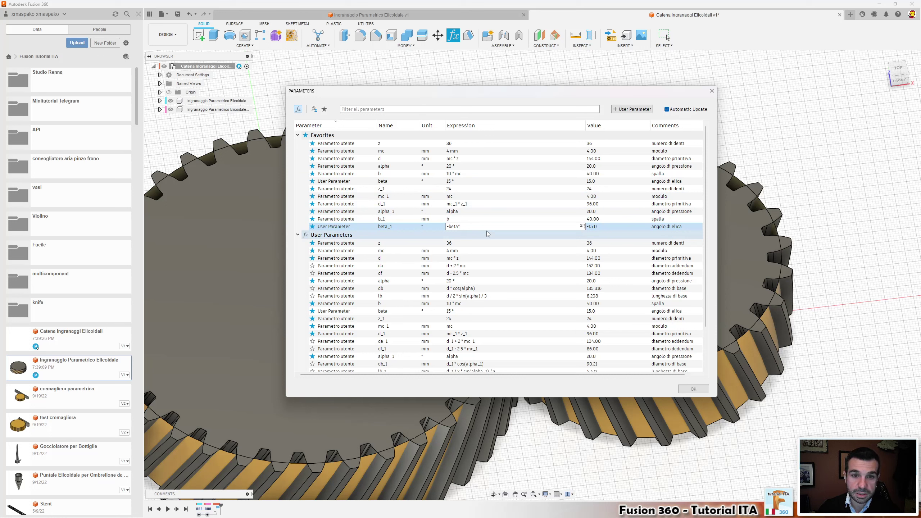
type("z/")
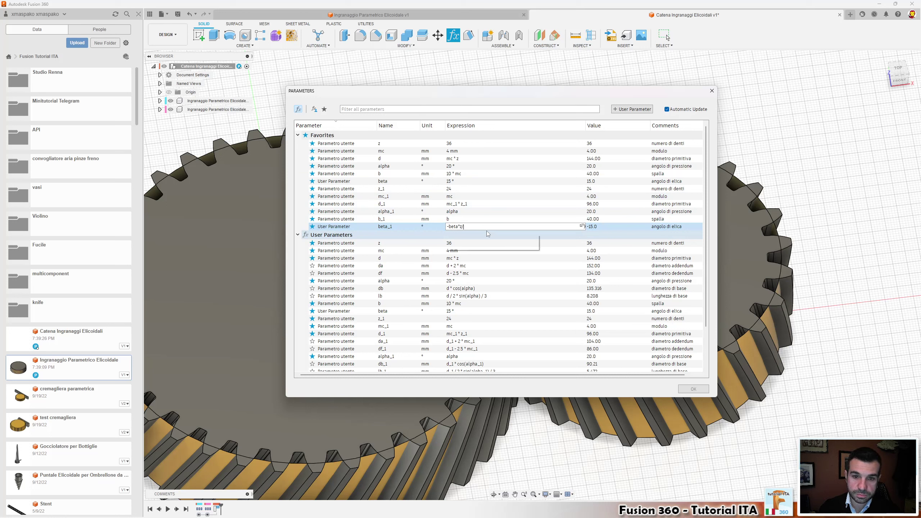
type("z_1")
key("Return")
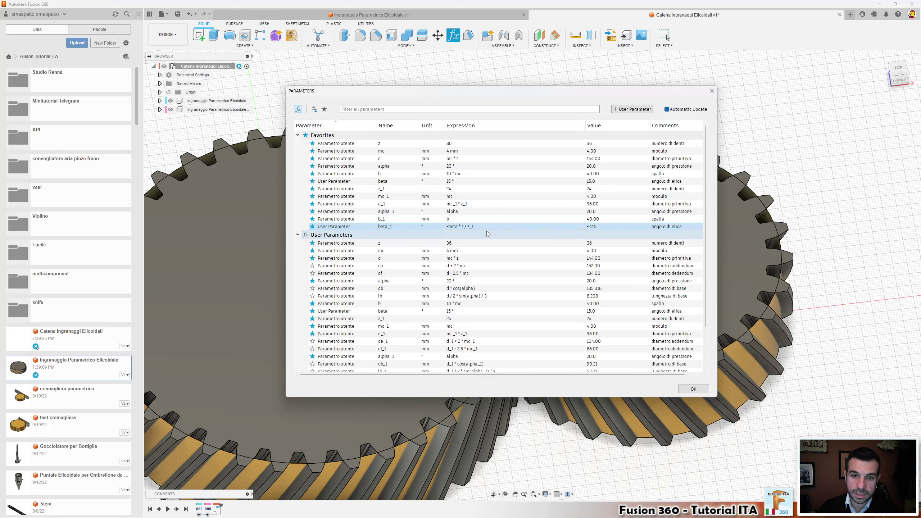
left_click(693, 388)
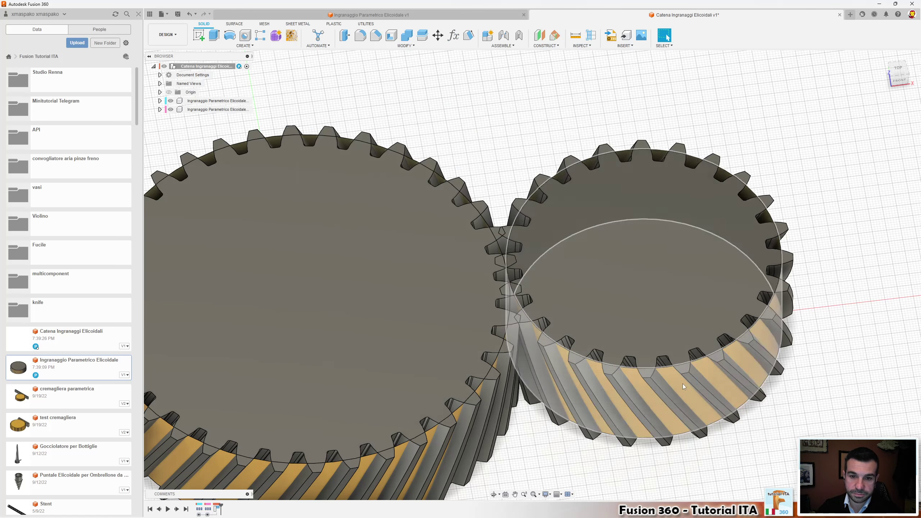
Inspect the gear components and the captured position while orbiting around both gears
left_click(217, 101)
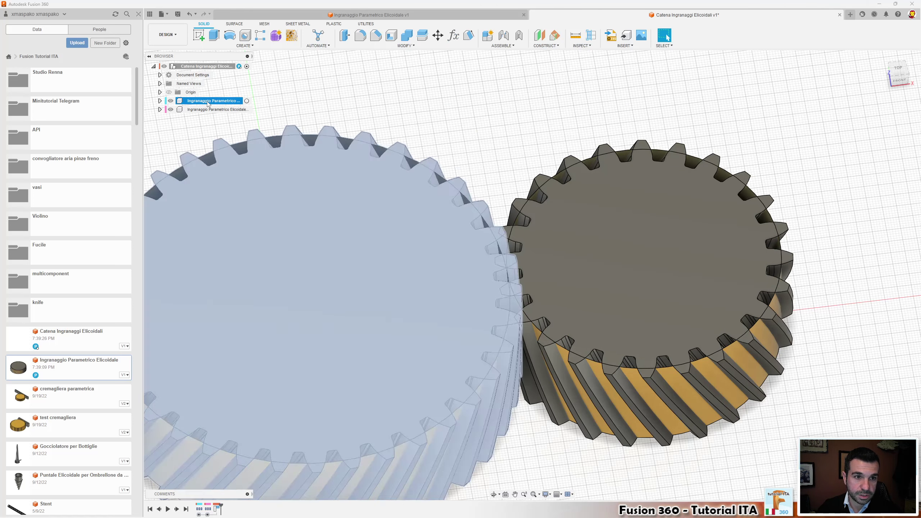
left_click(412, 71)
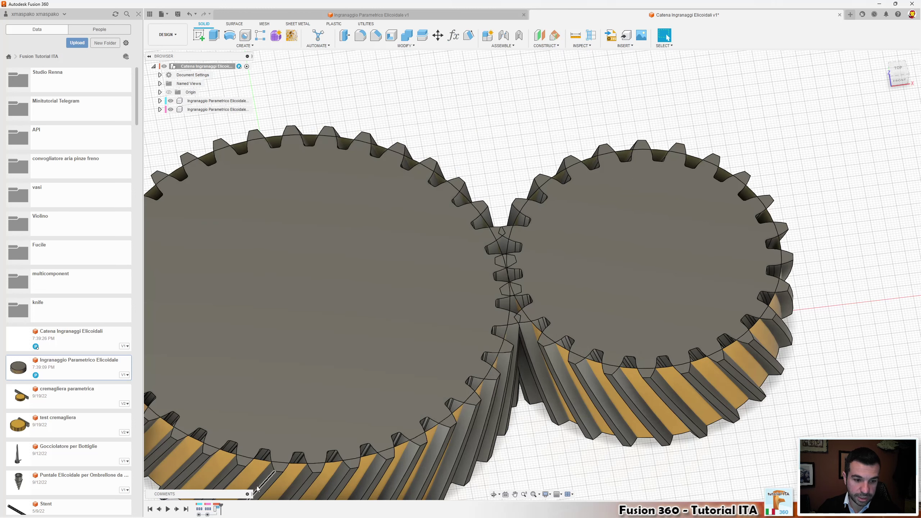
left_click(219, 511)
left_click_drag(652, 254, 638, 239)
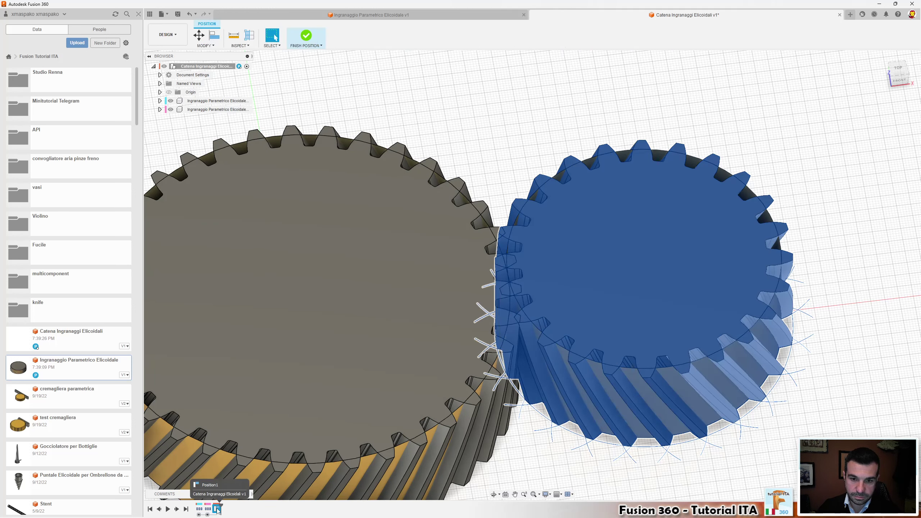
middle_click_drag(532, 224, 533, 236, "shift")
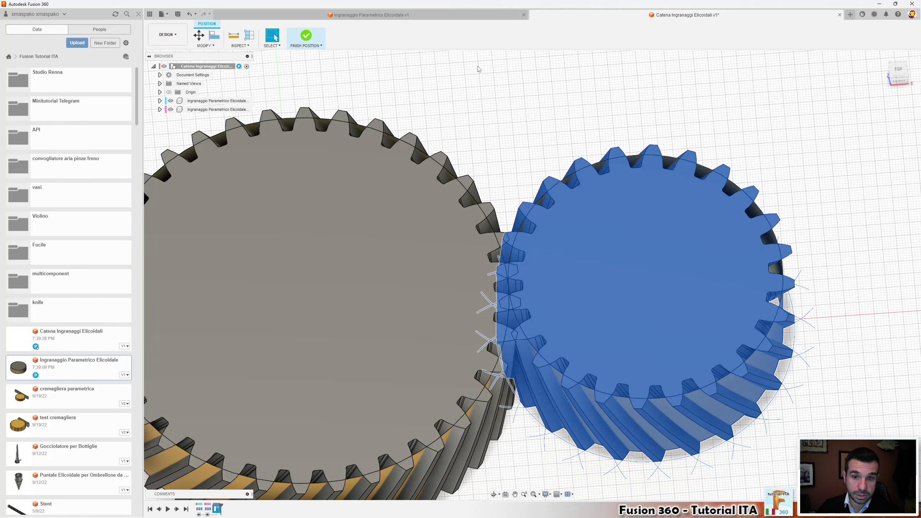
Rotate the small gear by 360/z_1/2 about its centre and keep the new position
left_click(198, 36)
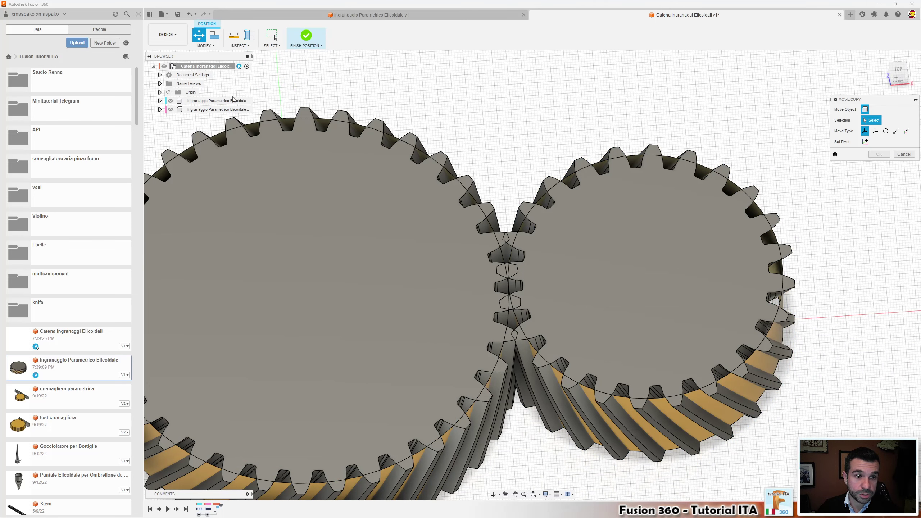
left_click(225, 109)
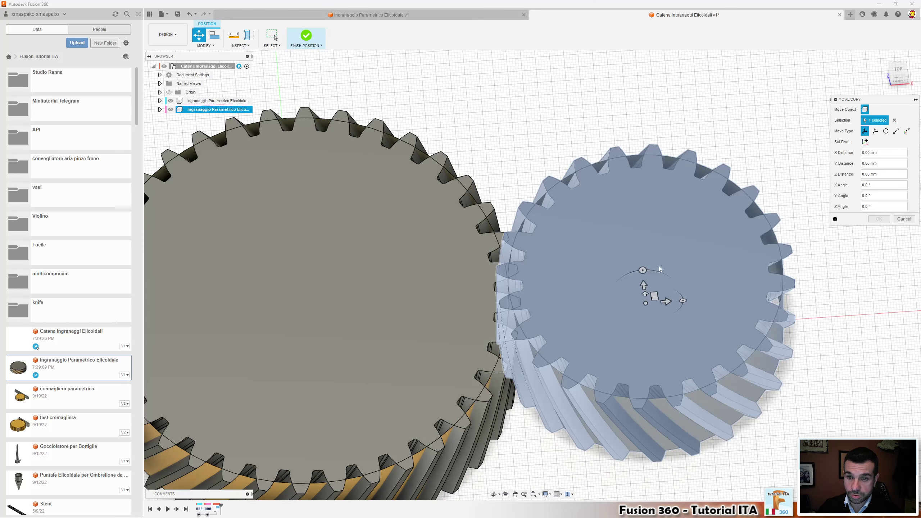
middle_click_drag(667, 276, 671, 288, "shift")
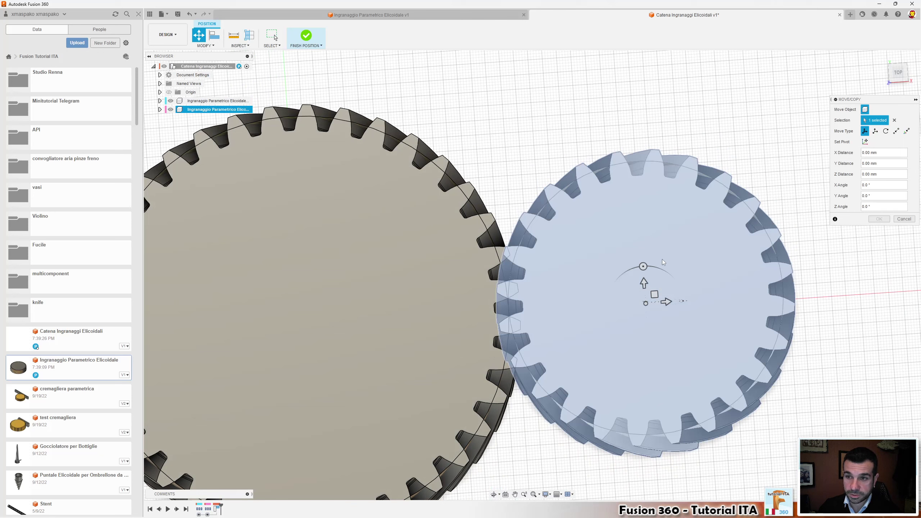
left_click(895, 75)
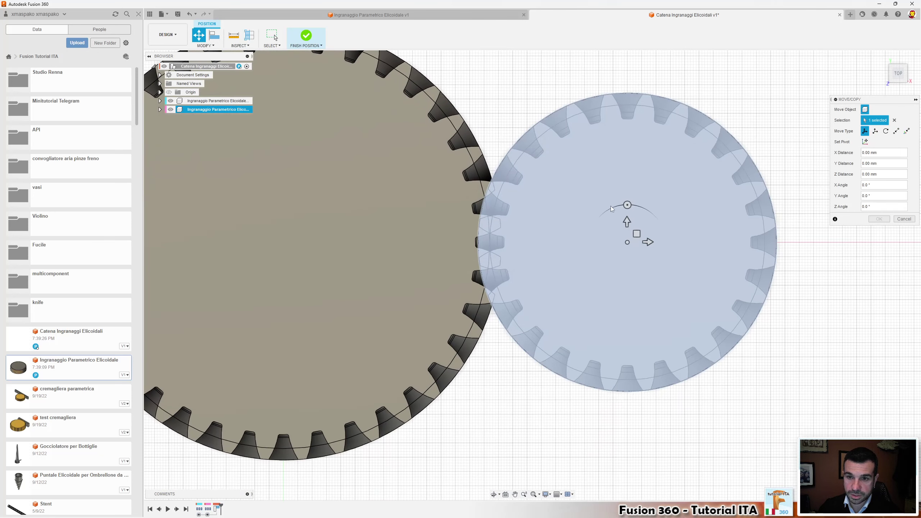
left_click(627, 205)
left_click_drag(627, 206, 622, 206)
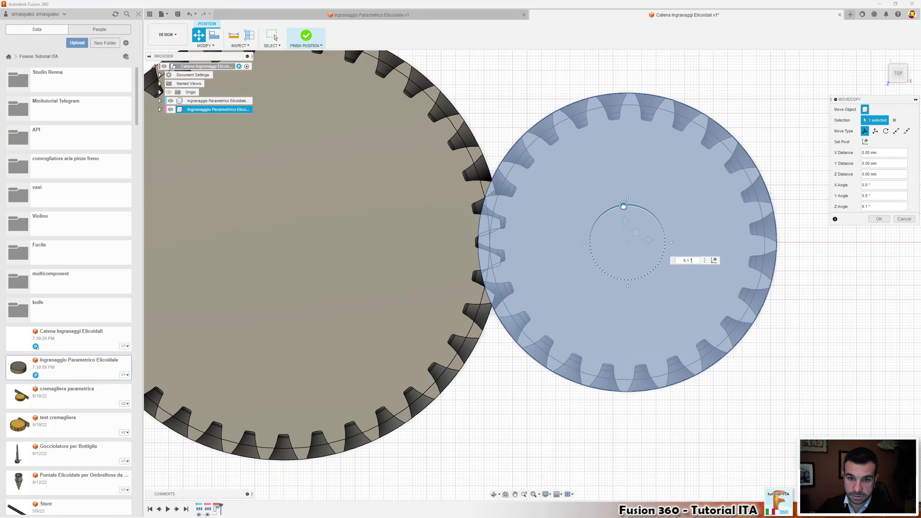
left_click_drag(622, 206, 623, 206)
type("3")
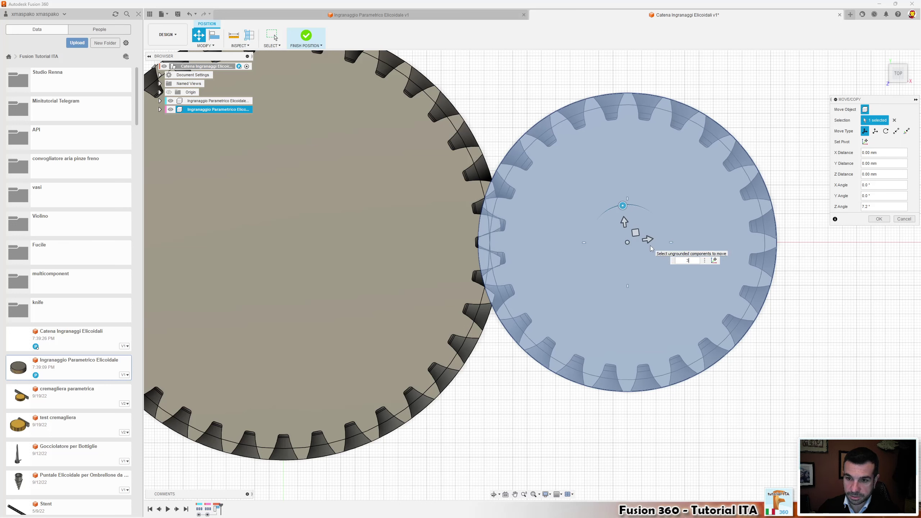
type("60/z_1")
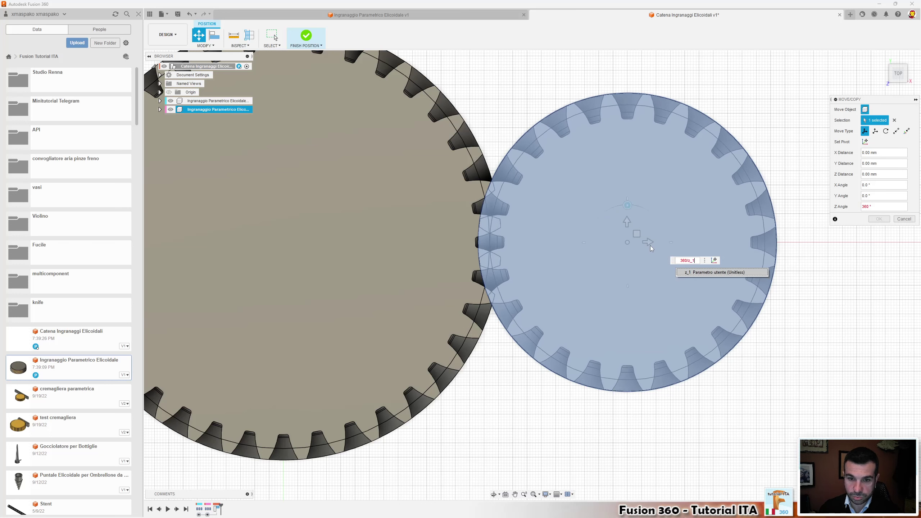
type("/2")
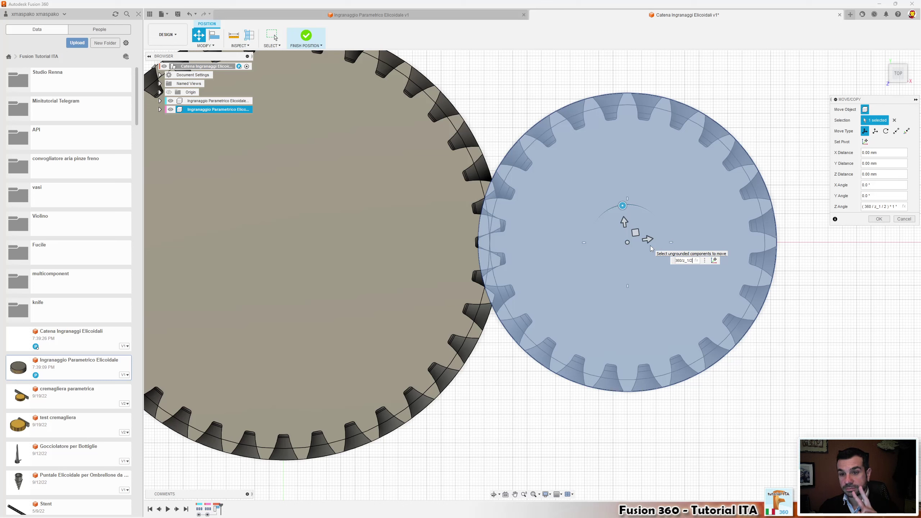
key("Return")
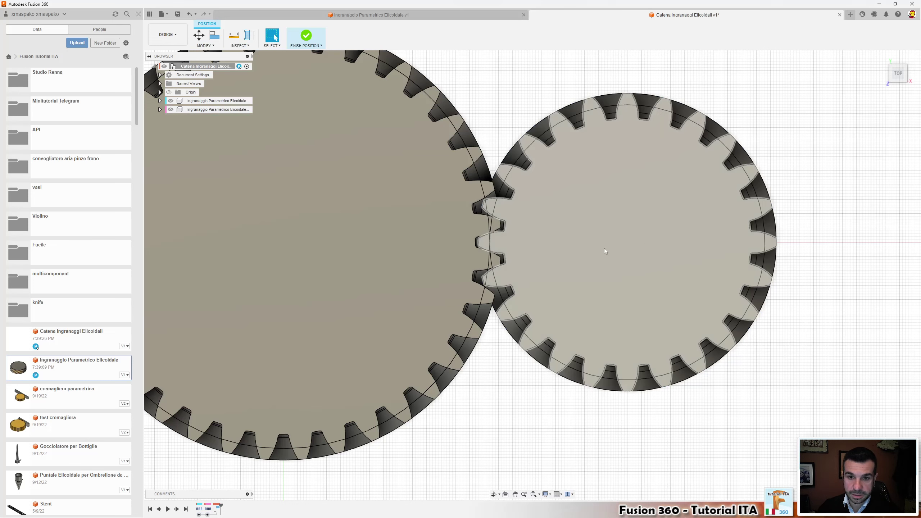
scroll(399, 204, "down", 2)
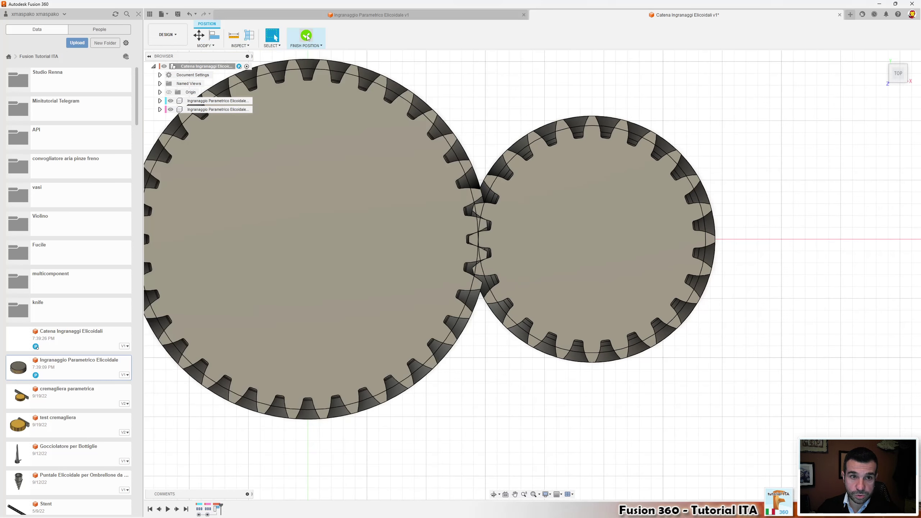
left_click(306, 35)
mouse_move(368, 232)
middle_mouse_down("shift")
mouse_move(394, 254)
mouse_move(392, 235)
middle_mouse_up("shift")
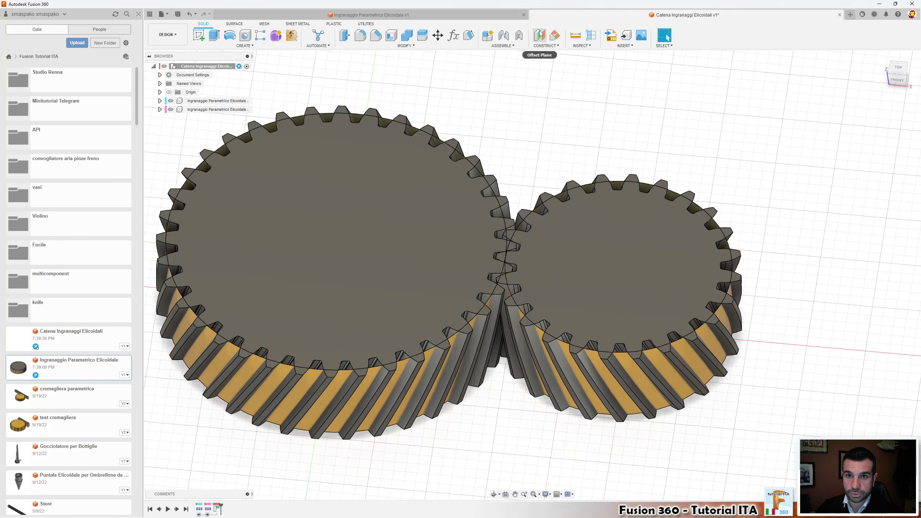
left_click(591, 35)
left_click(407, 225)
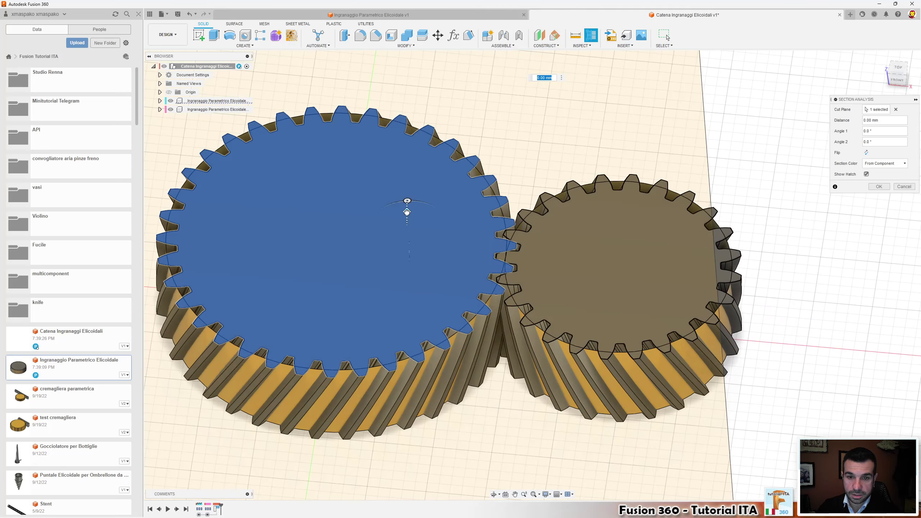
mouse_move(406, 216)
left_mouse_down()
mouse_move(406, 259)
mouse_move(399, 238)
mouse_move(402, 250)
left_mouse_up()
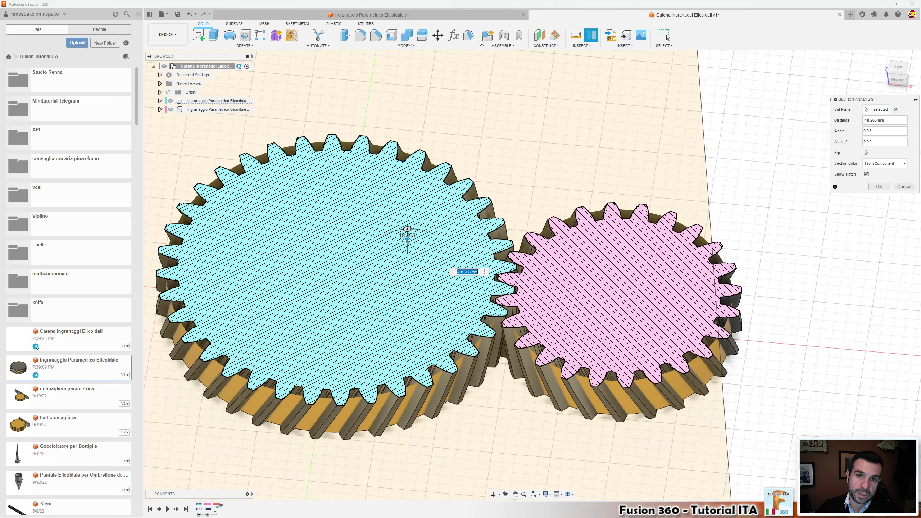
mouse_move(453, 35)
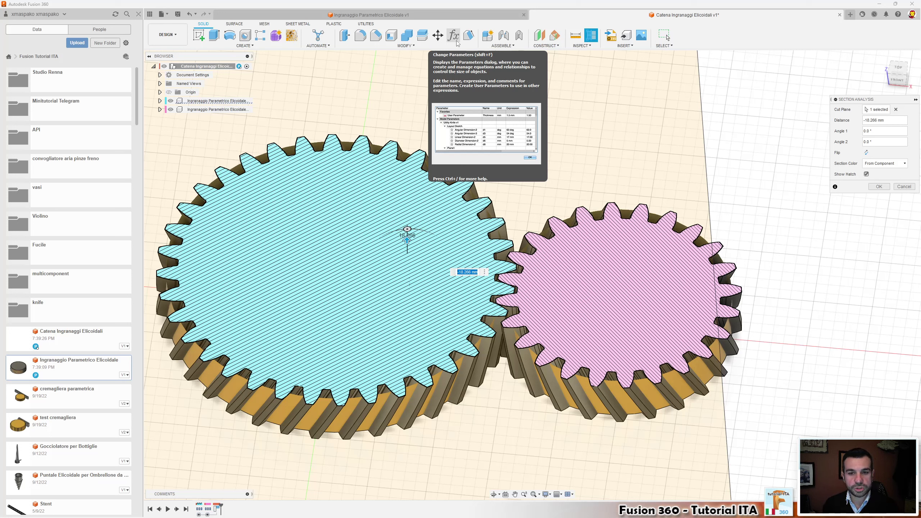
left_click(456, 42)
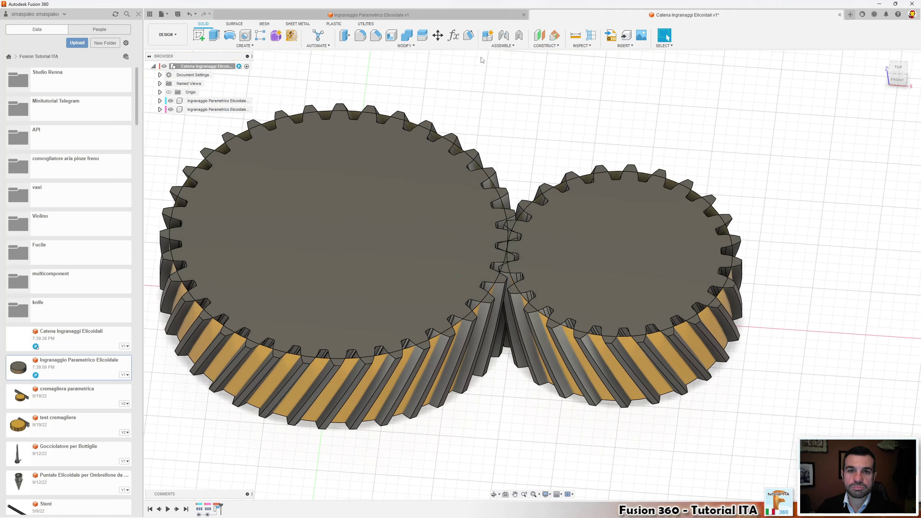
Review beta_1's -beta*z/z_1 expression, still -22.5°, and close the parameters table
left_click(454, 35)
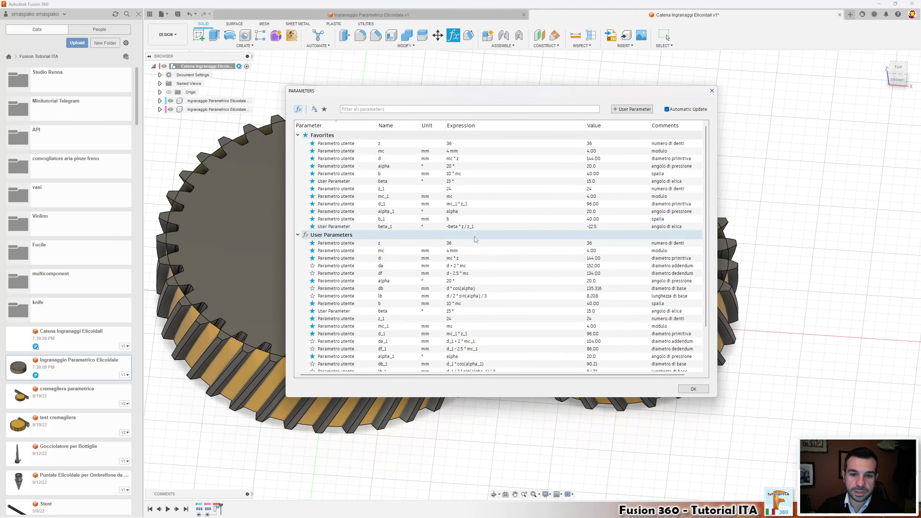
left_click(449, 227)
left_click(452, 227)
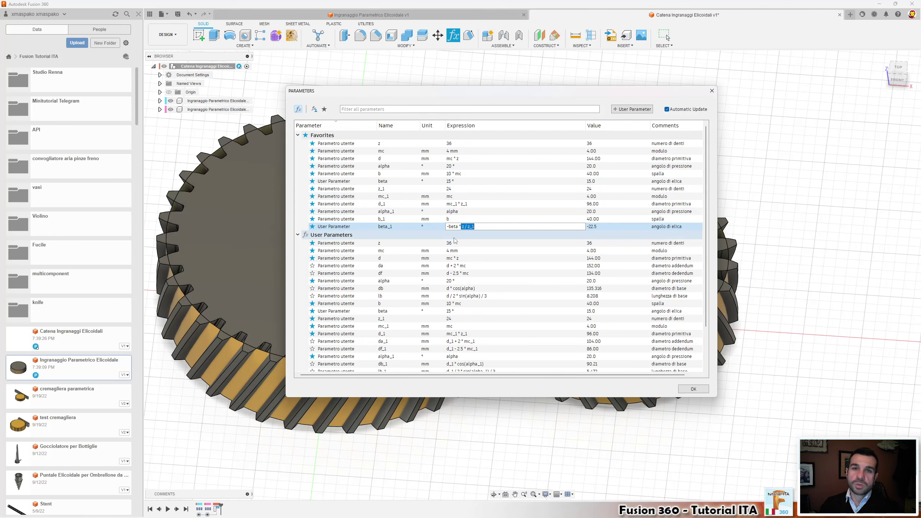
left_click(693, 389)
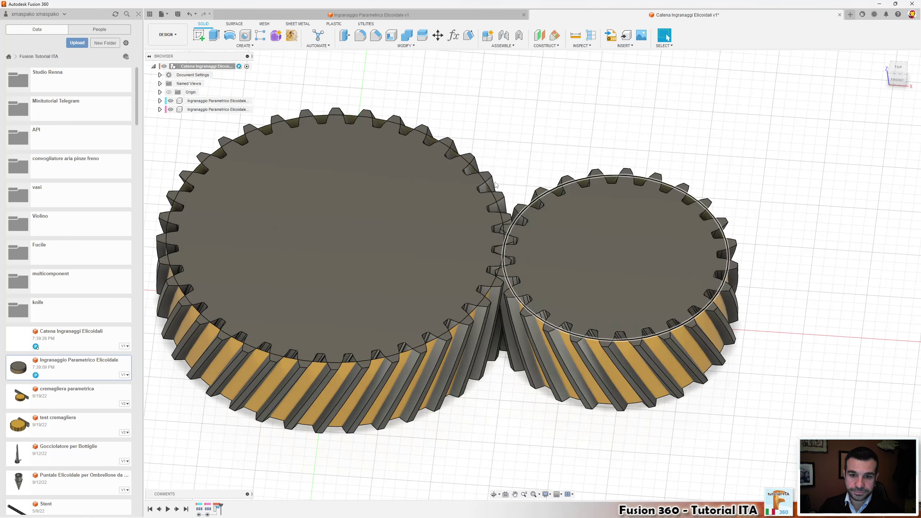
middle_click_drag(509, 126, 558, 82, "shift")
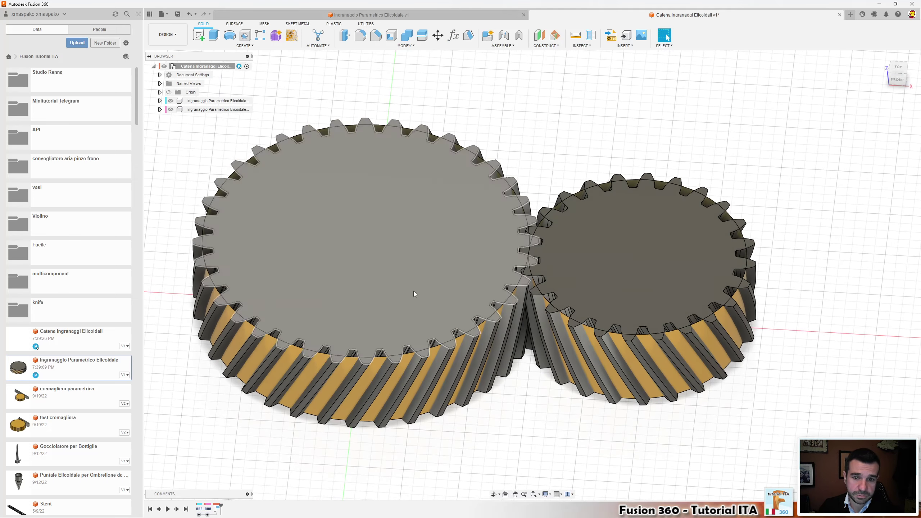
Add an as-built revolute joint about the large gear's centre
left_click(518, 38)
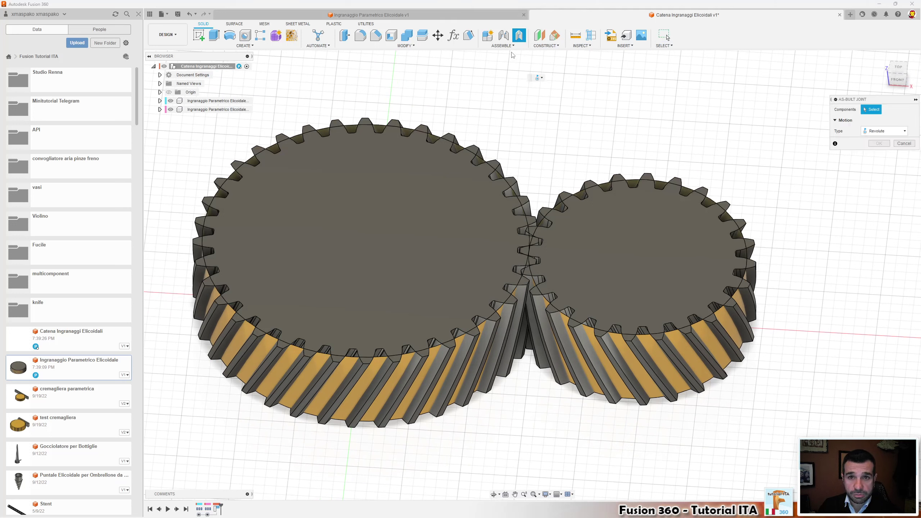
left_click(241, 101)
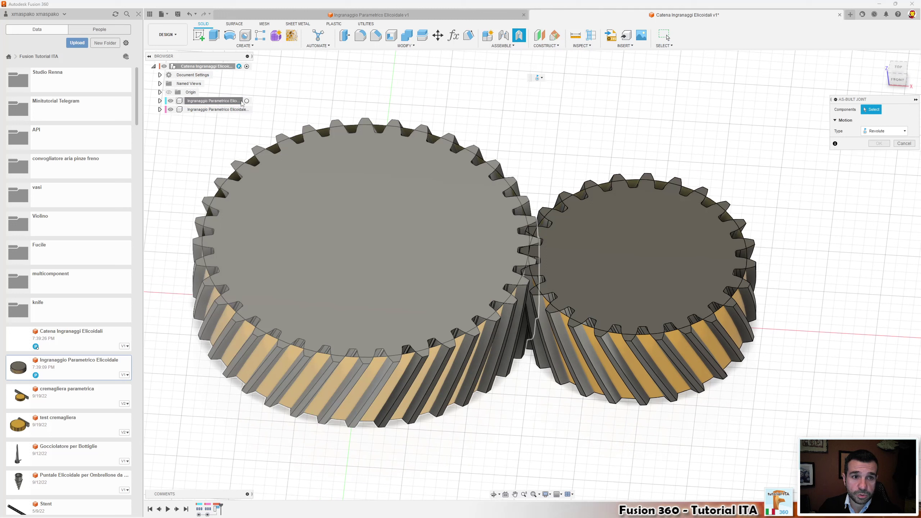
left_click(217, 110)
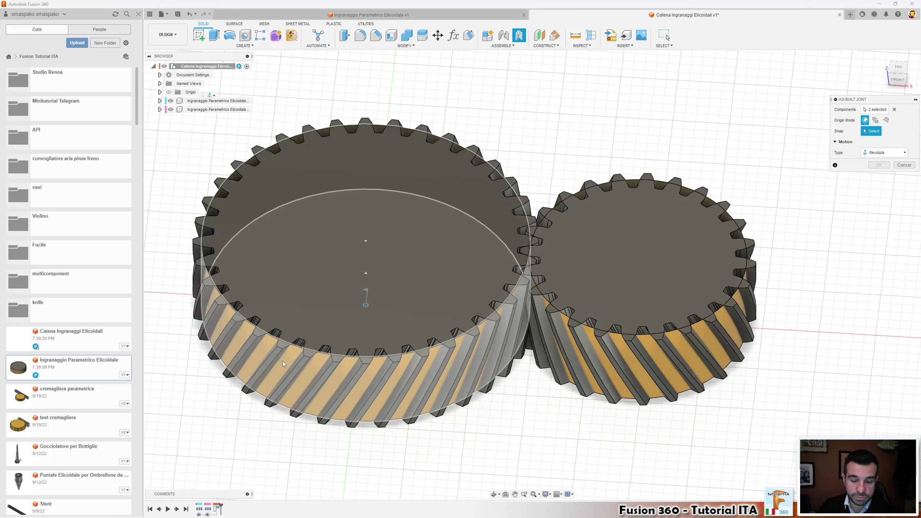
left_click(285, 361)
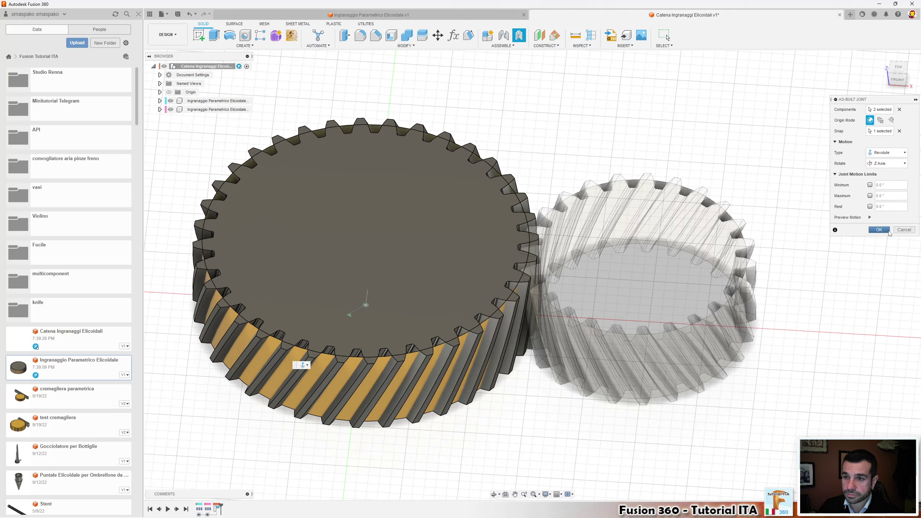
left_click(887, 230)
Add an as-built revolute joint about the small gear's centre
left_click(519, 35)
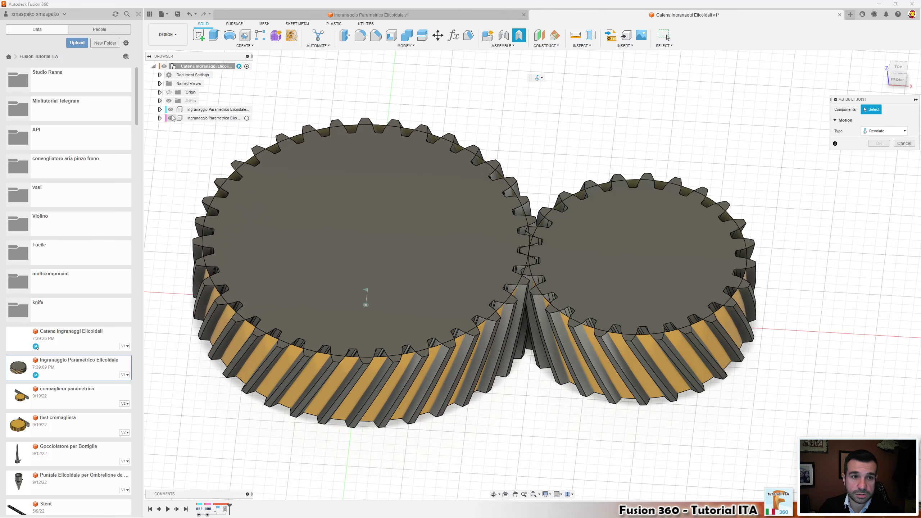
left_click(182, 119)
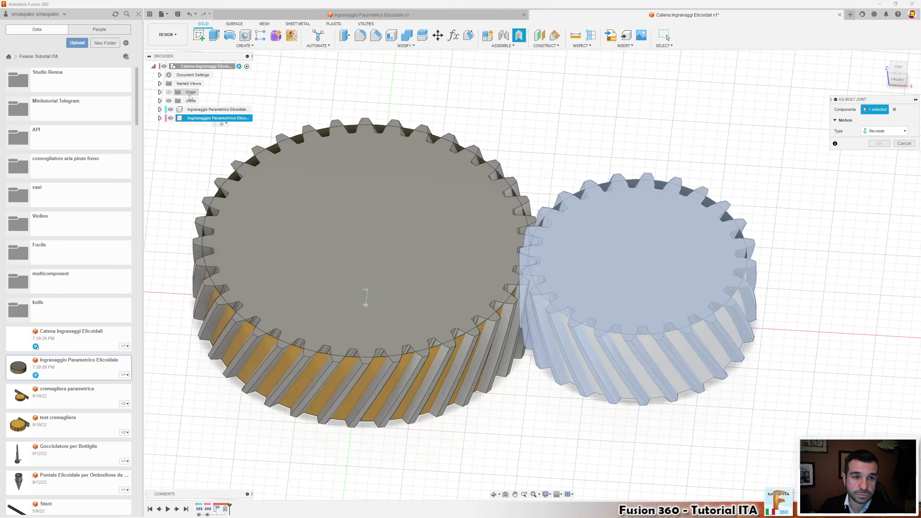
left_click(203, 109)
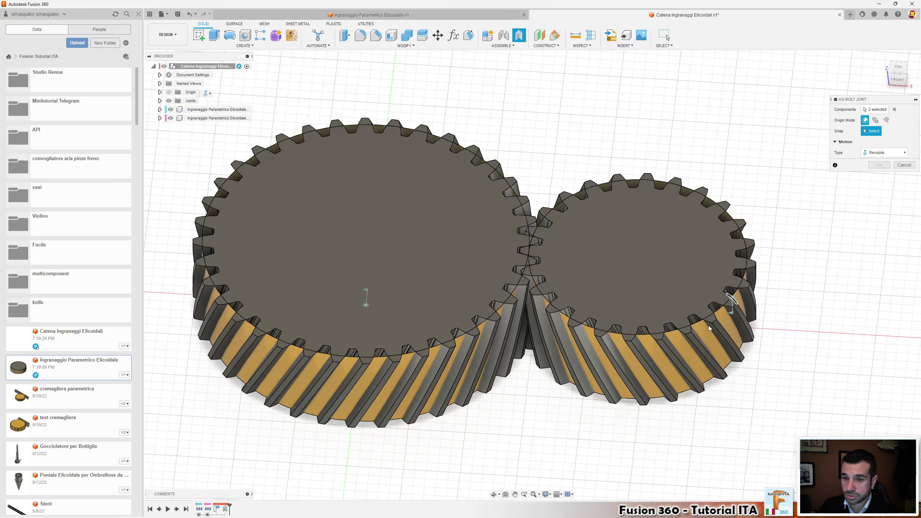
left_click(659, 357)
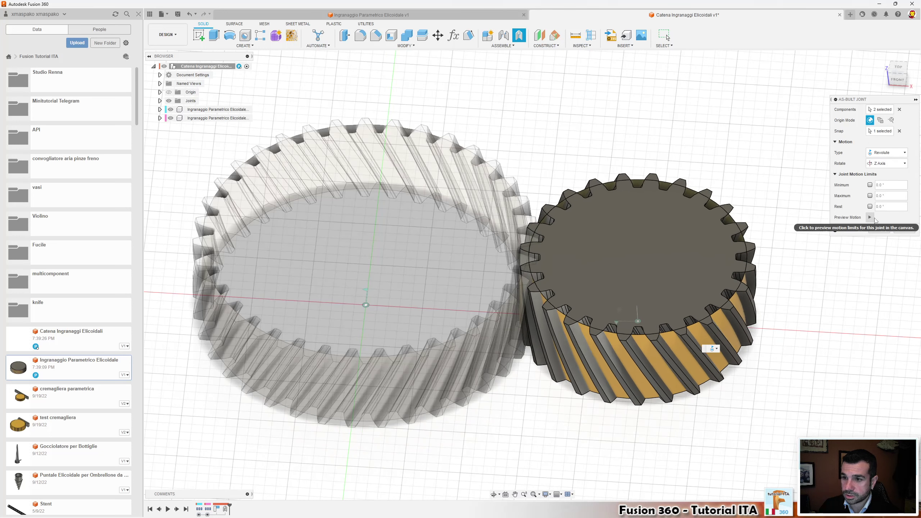
key("Return")
left_click(503, 46)
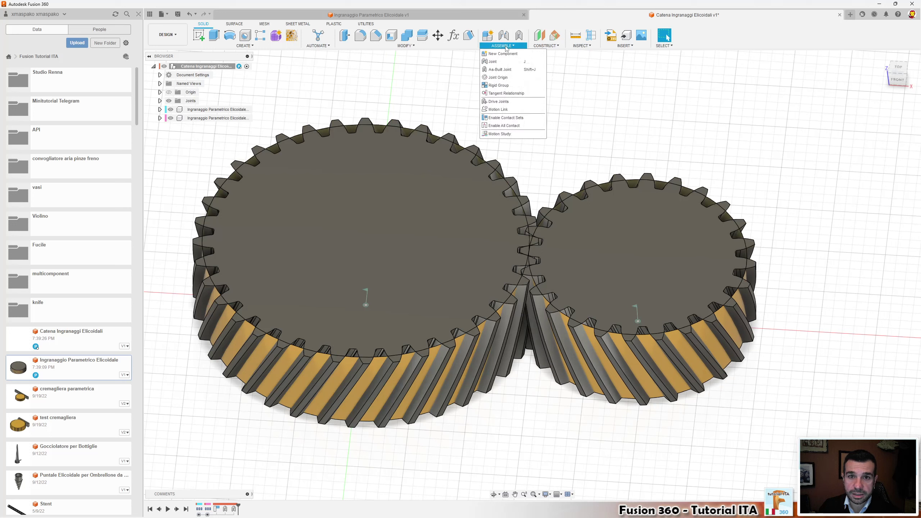
Create a reversed motion link between the two revolute joints with angles z_1*deg and z*deg
left_click(505, 110)
left_click(365, 292)
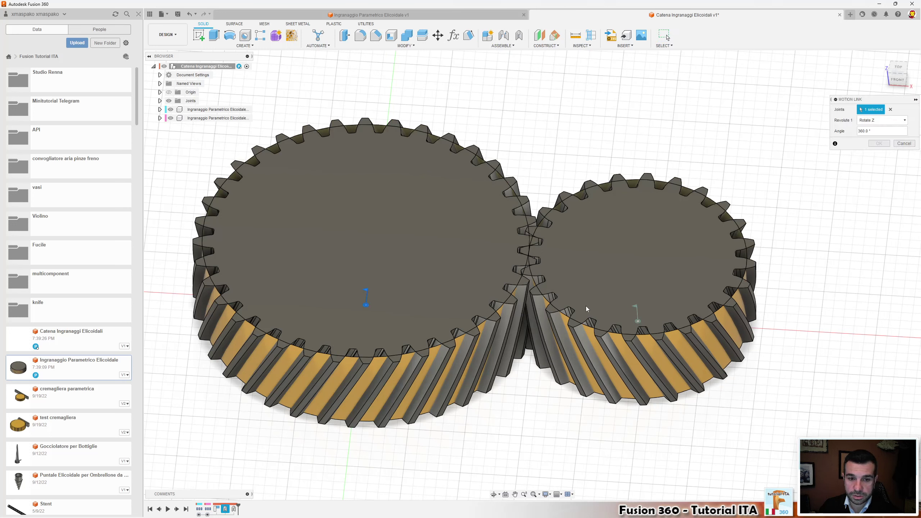
left_click(636, 308)
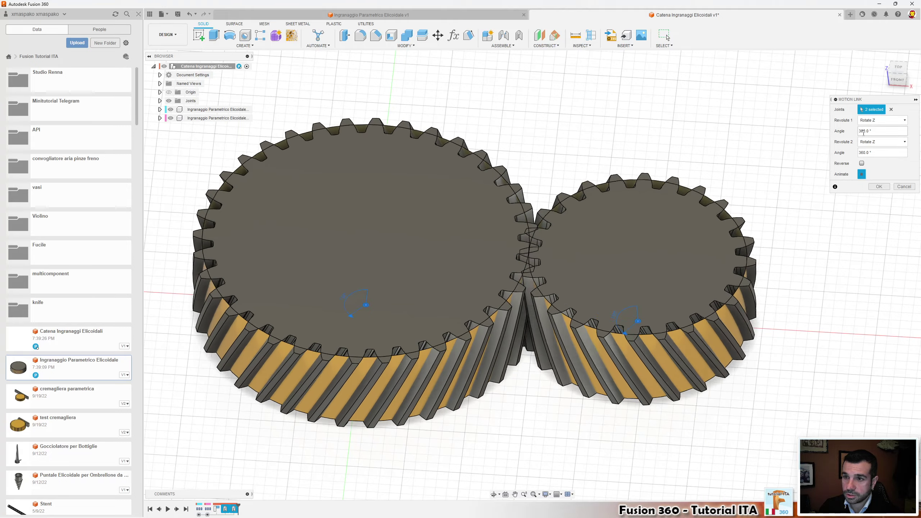
left_click_drag(882, 131, 835, 135)
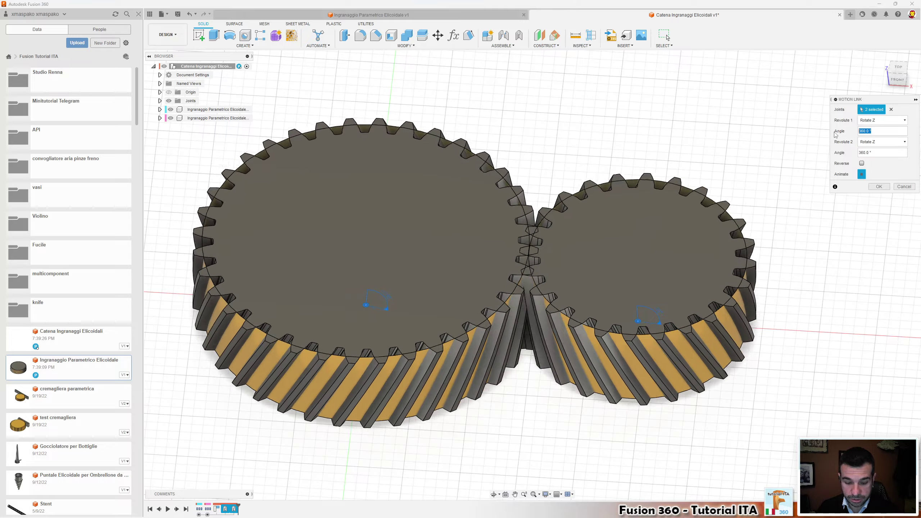
type("z_1")
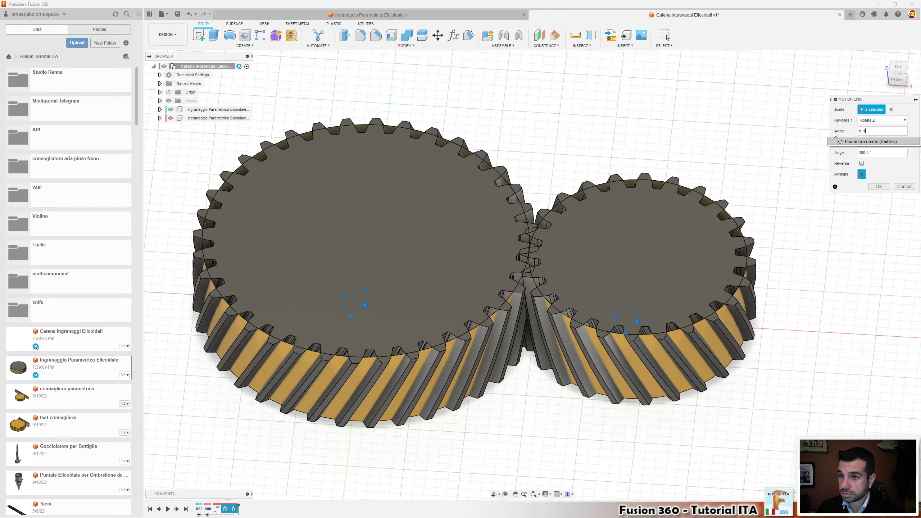
type("*deg")
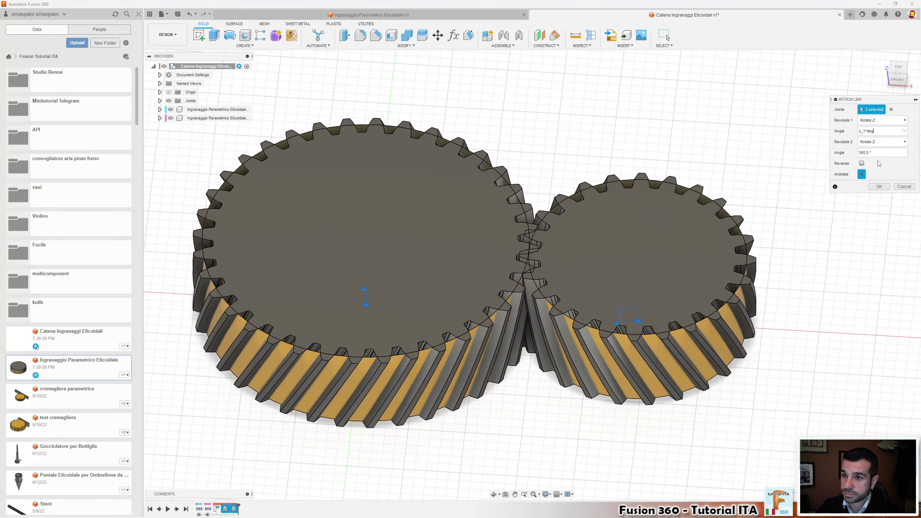
type("z")
type("*de")
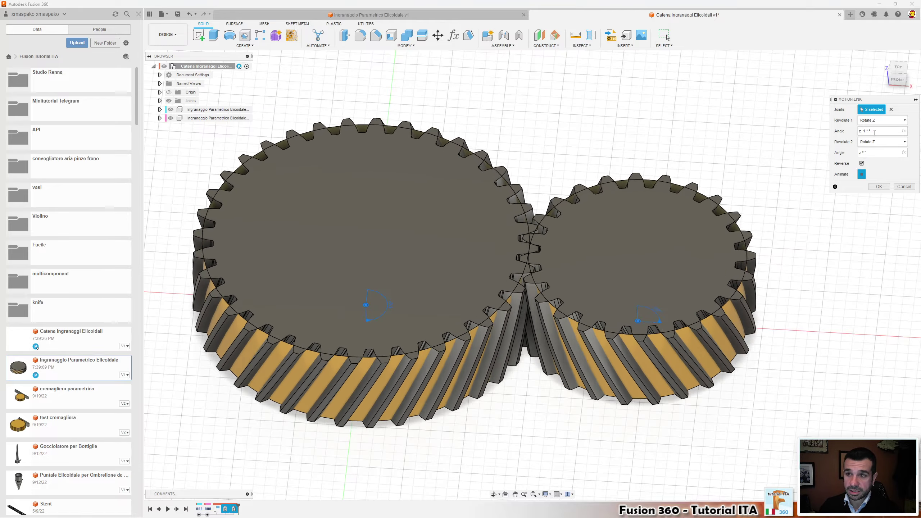
double_click(874, 132)
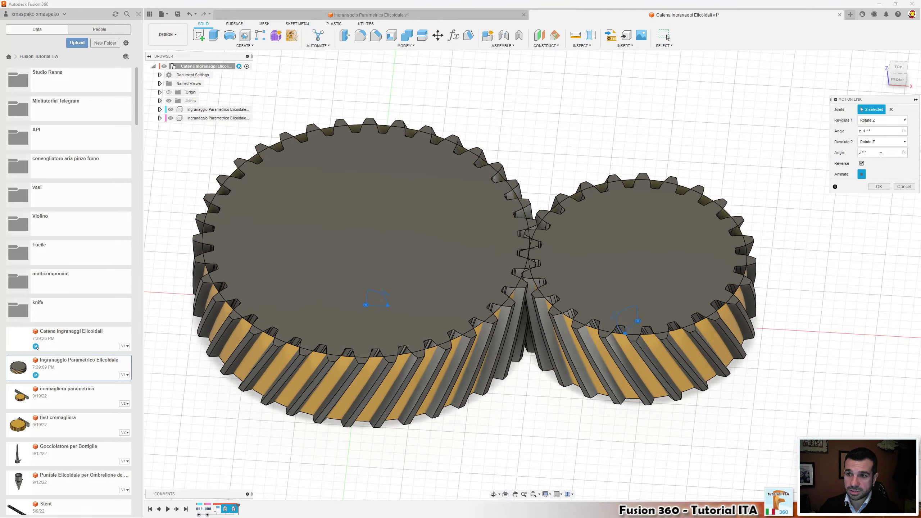
left_click(878, 132)
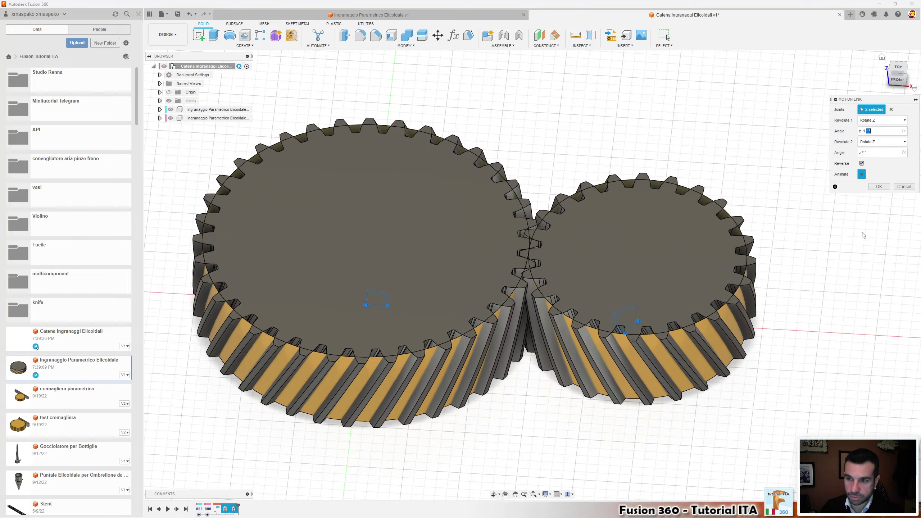
left_click(884, 185)
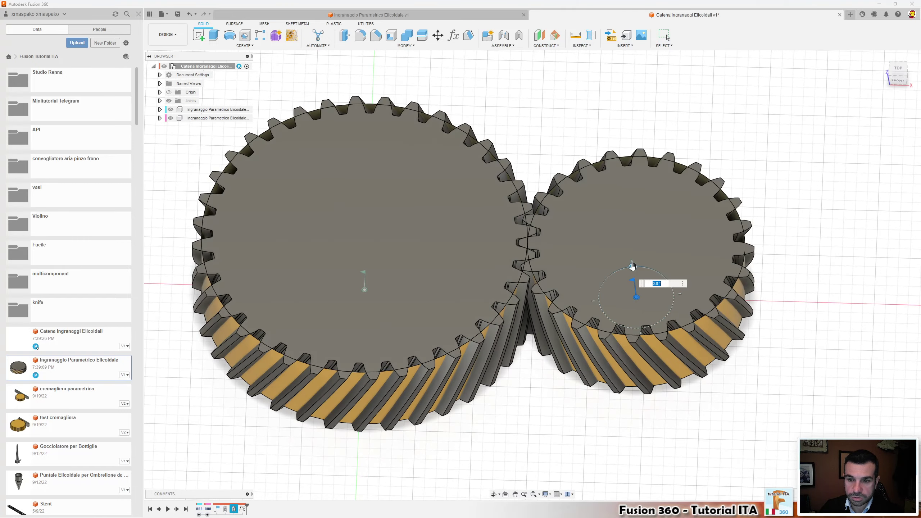
Turn the small gear a quarter turn to test the link, then hide both toothed bodies
mouse_move(633, 266)
left_mouse_down()
mouse_move(591, 303)
mouse_move(629, 330)
left_mouse_up()
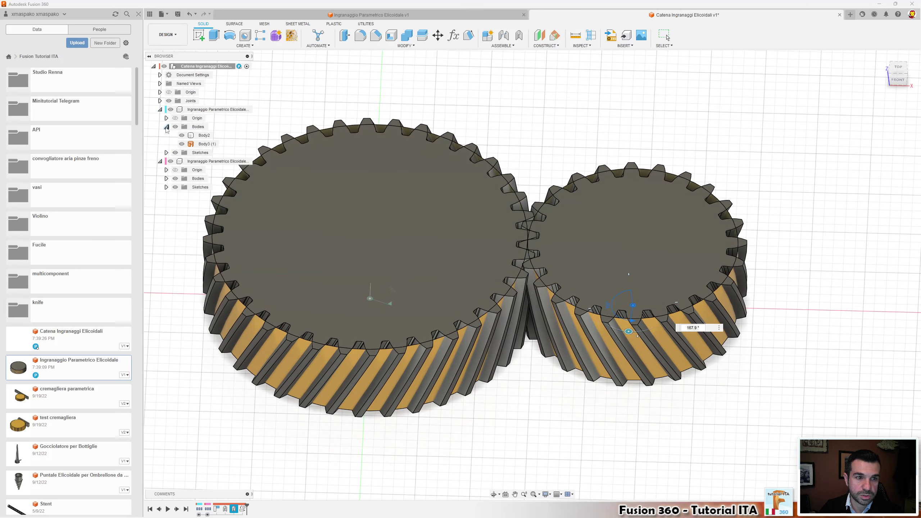
left_click(182, 187)
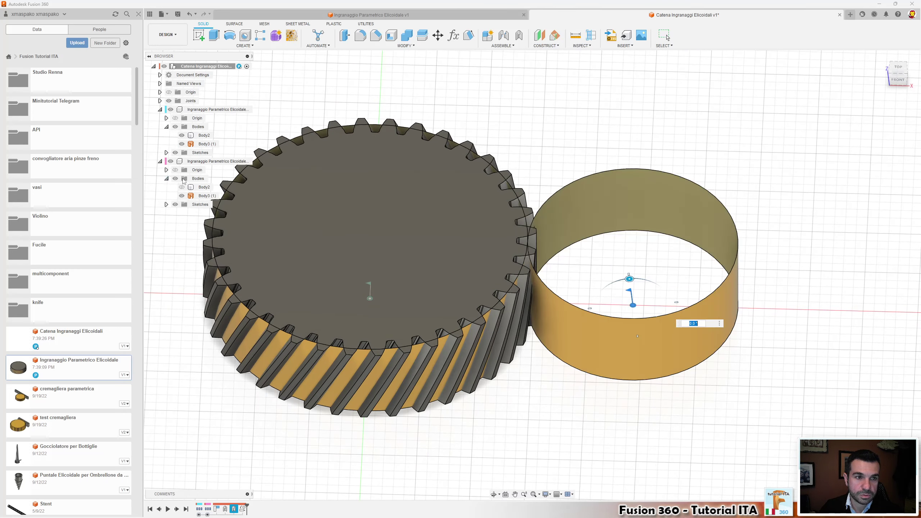
left_click(182, 135)
mouse_move(362, 235)
middle_mouse_down("shift")
mouse_move(487, 223)
mouse_move(451, 286)
mouse_move(439, 264)
middle_mouse_up("shift")
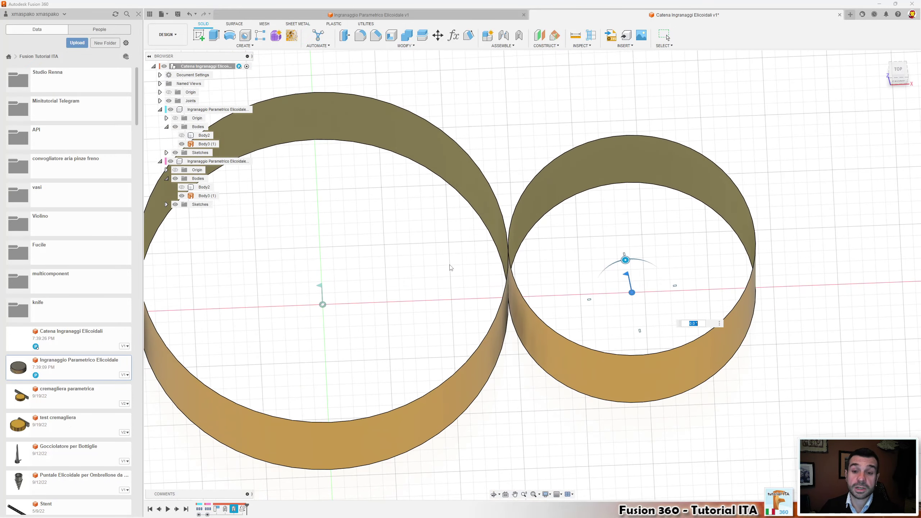
middle_click_drag(468, 234, 225, 167, "shift")
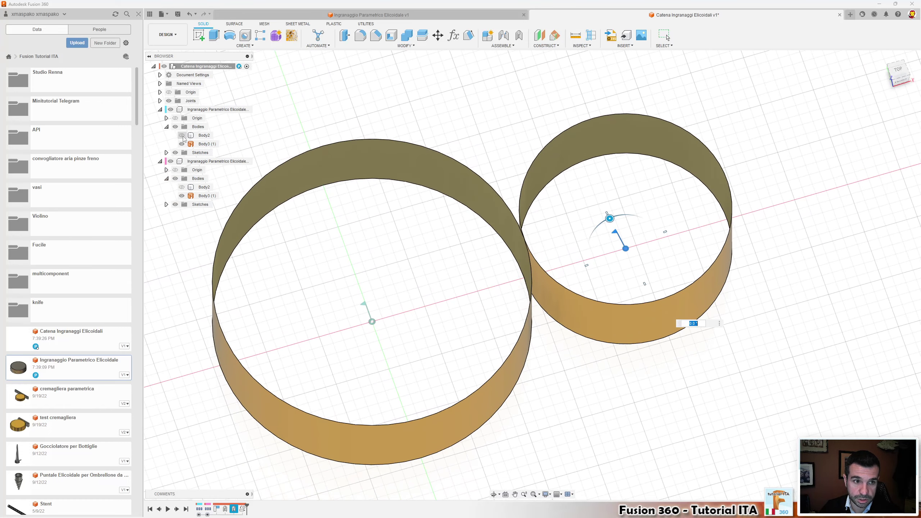
Show both toothed bodies again and hide the orange Body3 (1) cylinders in both components
left_click(181, 136)
left_click(182, 186)
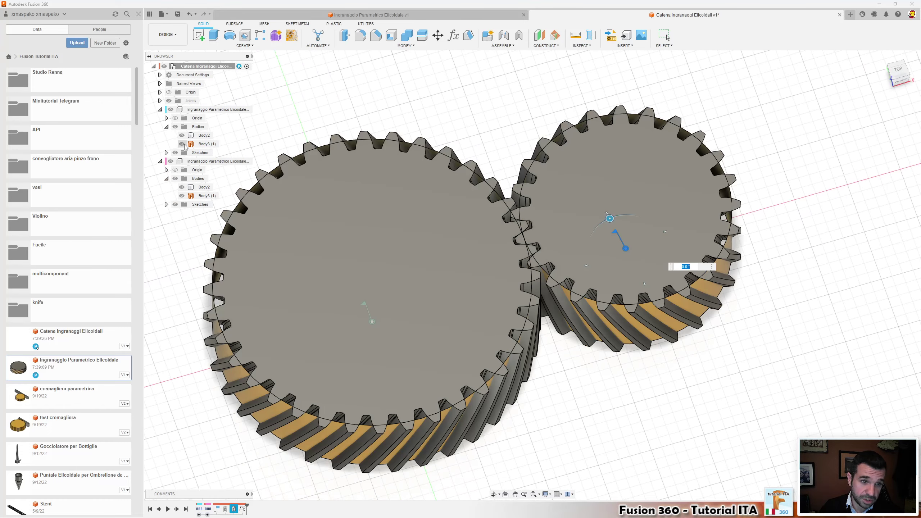
left_click(182, 144)
left_click(181, 195)
mouse_move(525, 254)
middle_mouse_down("shift")
mouse_move(585, 307)
mouse_move(568, 154)
middle_mouse_up("shift")
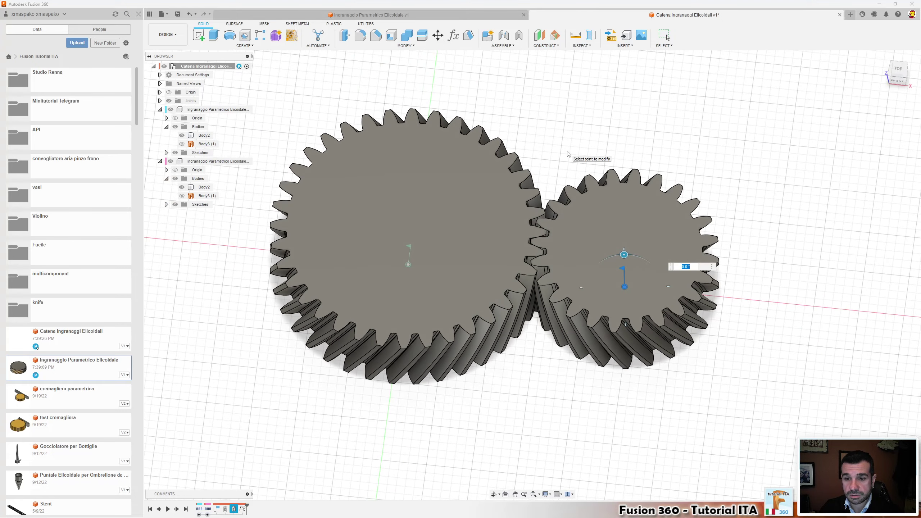
mouse_move(568, 155)
middle_mouse_down("shift")
mouse_move(565, 139)
mouse_move(523, 146)
mouse_move(532, 141)
middle_mouse_up("shift")
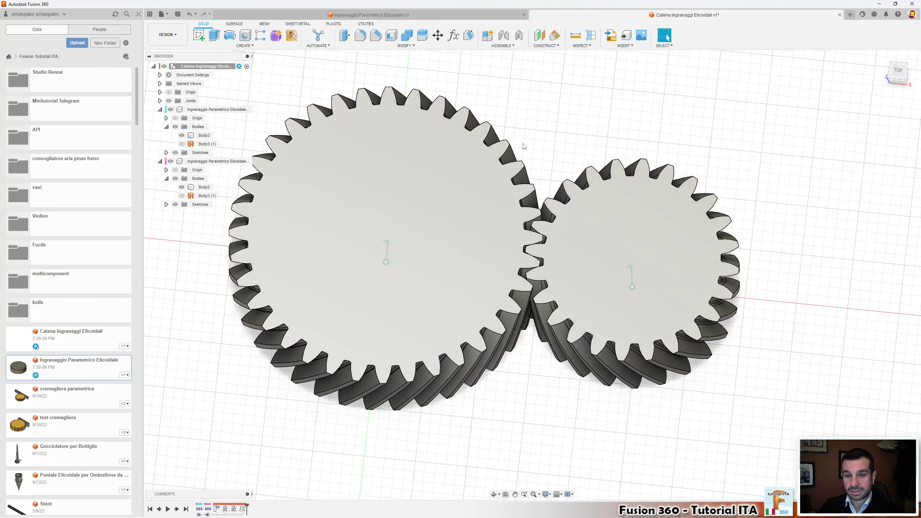
Compute interference between the two Body2 gear bodies
left_click(575, 46)
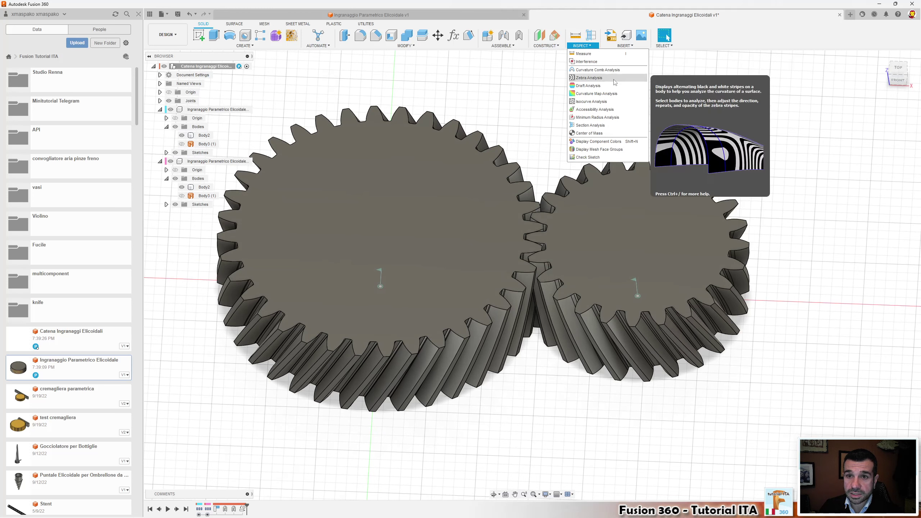
left_click(586, 61)
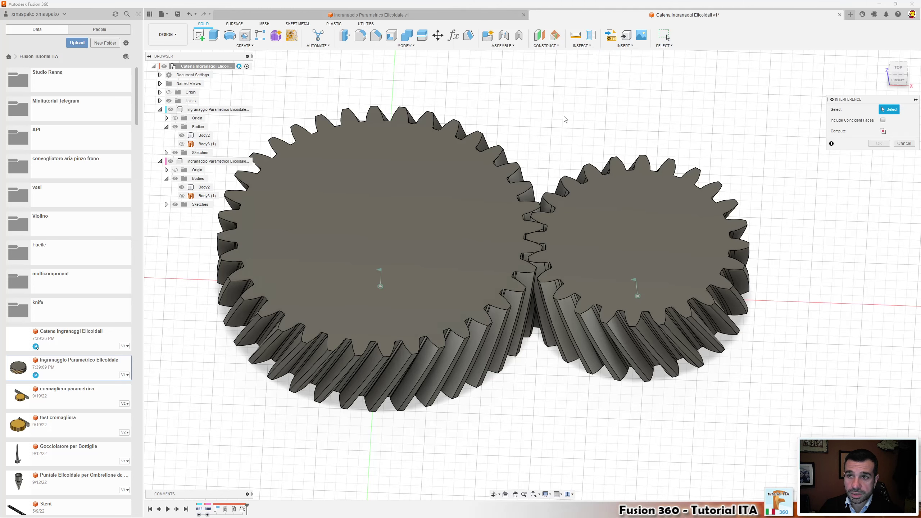
left_click(412, 197)
left_click(646, 232)
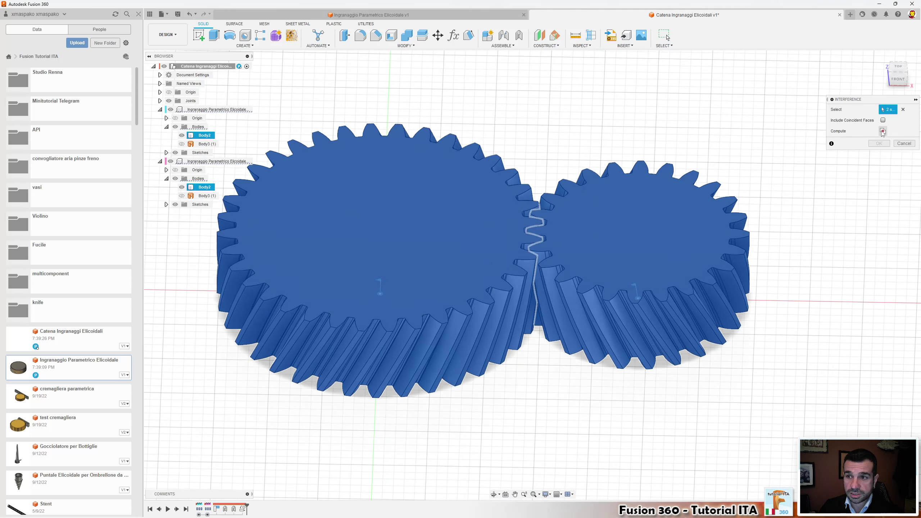
middle_click_drag(420, 226, 454, 234, "shift")
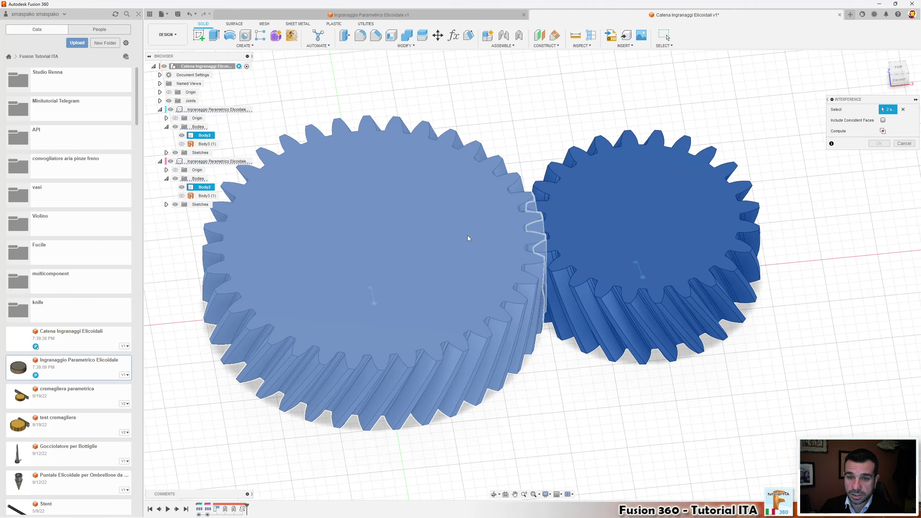
left_click(882, 132)
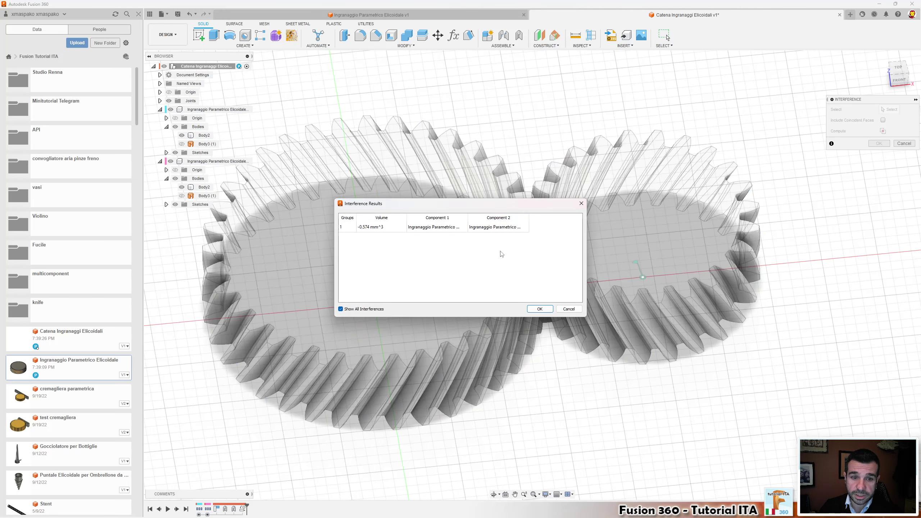
Zoom in on the red 0.574 mm³ overlap, then close the interference results
left_click_drag(436, 199, 745, 144)
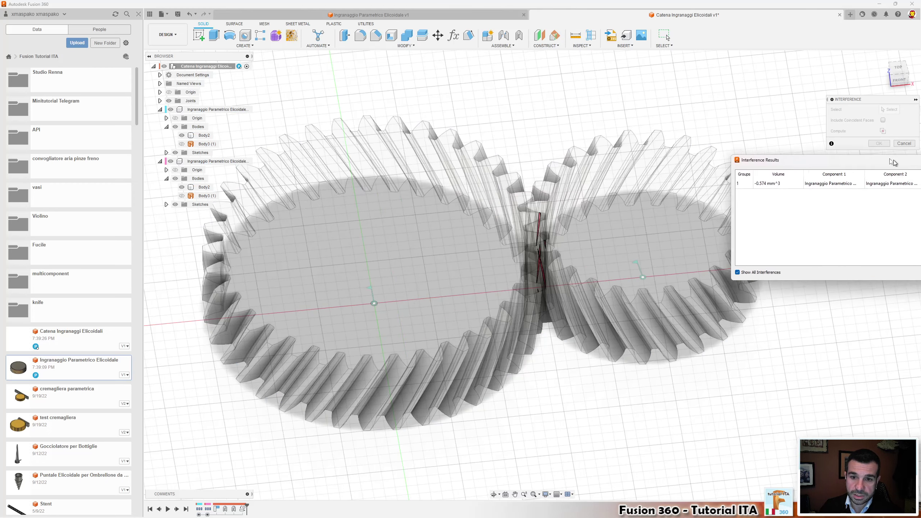
scroll(581, 229, "up", 5)
middle_click_drag(541, 191, 515, 170, "shift")
scroll(500, 192, "up", 3)
scroll(486, 214, "up", 3)
middle_click_drag(485, 213, 551, 196, "shift")
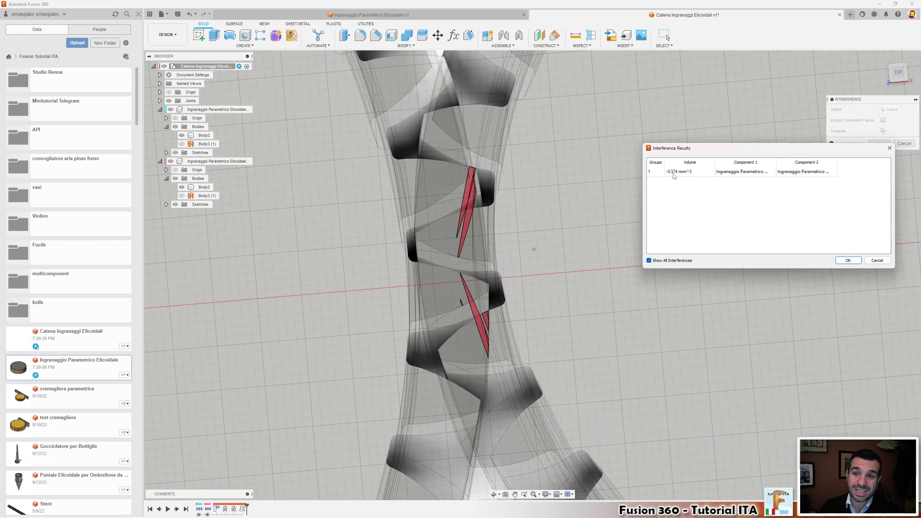
left_click(675, 174)
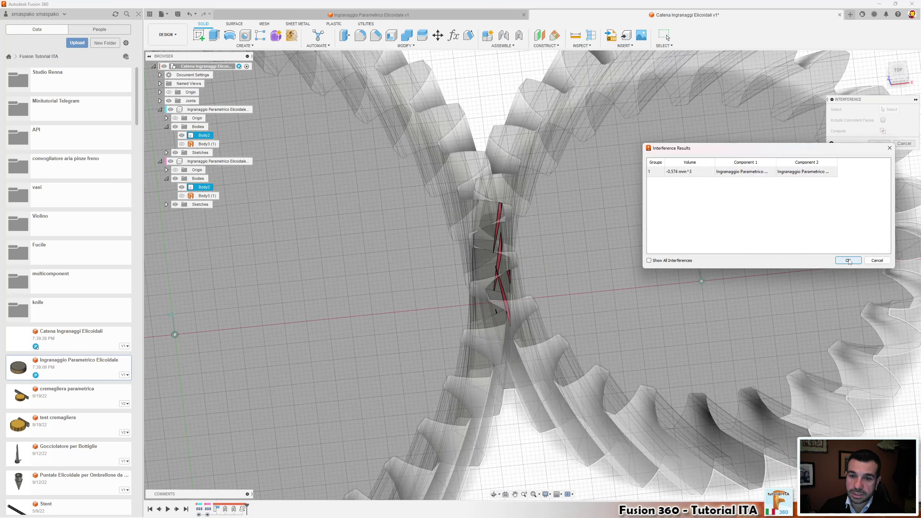
left_click(849, 260)
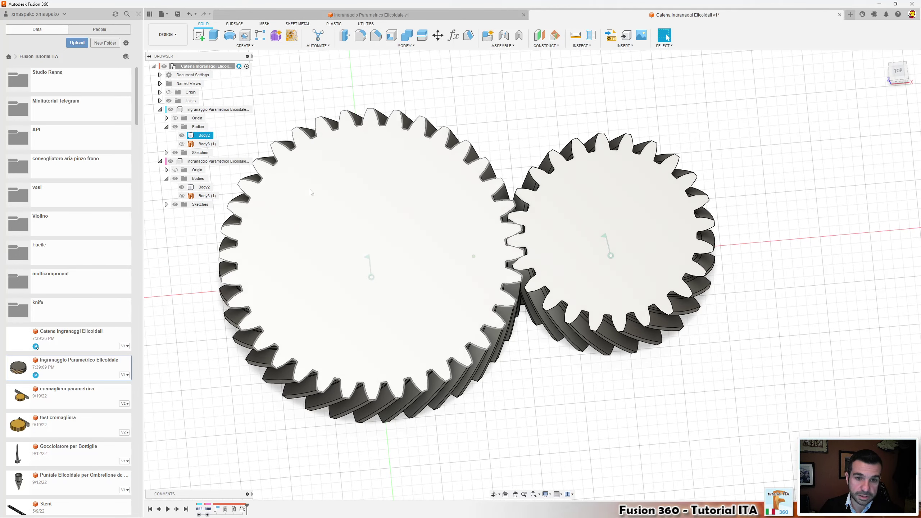
Roll the timeline back one step to before the joints were added
scroll(472, 255, "up", 2)
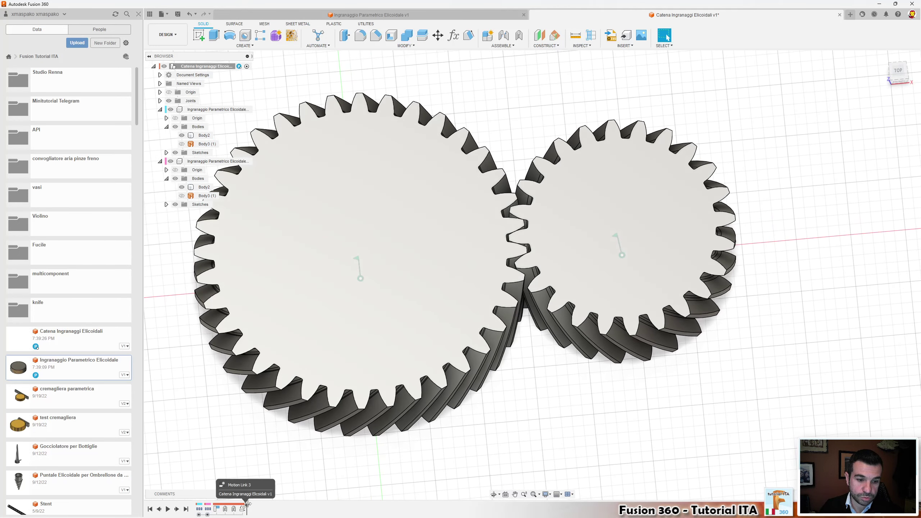
left_click_drag(220, 503, 212, 505)
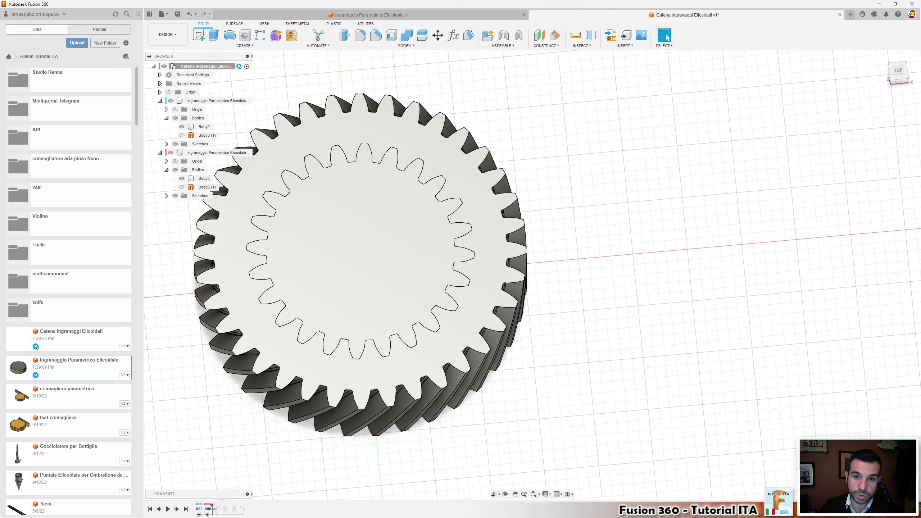
left_click(384, 300)
key("Escape")
scroll(489, 174, "up", 2)
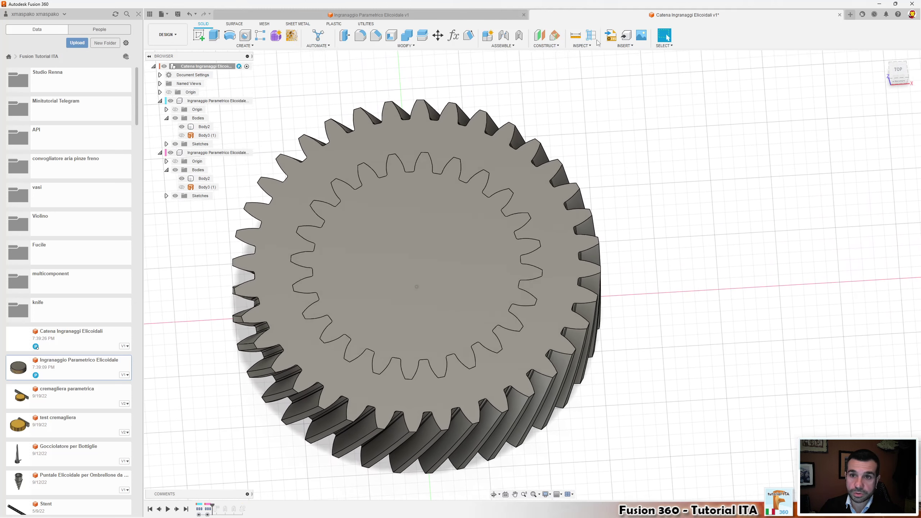
Check interference between both gear components, finding a negligible 2.85E-05 mm³ overlap
left_click(582, 45)
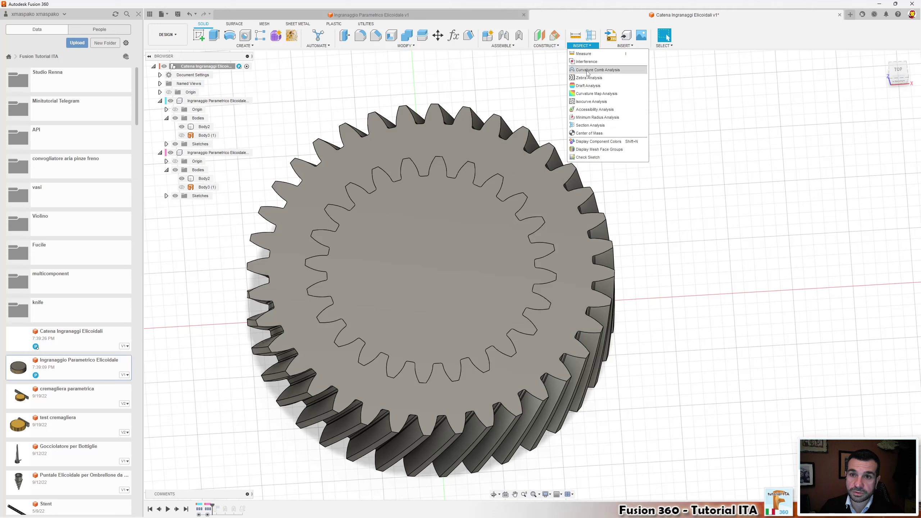
left_click(598, 68)
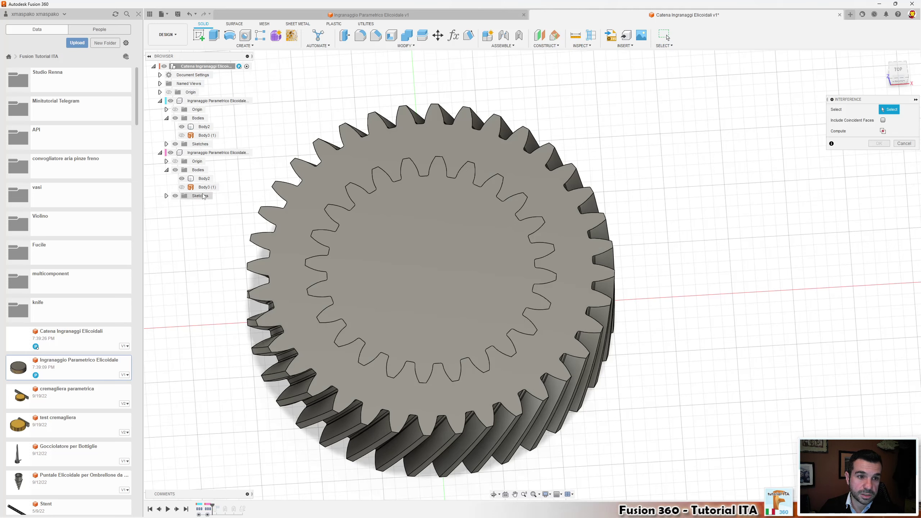
left_click(217, 152)
left_click(218, 100)
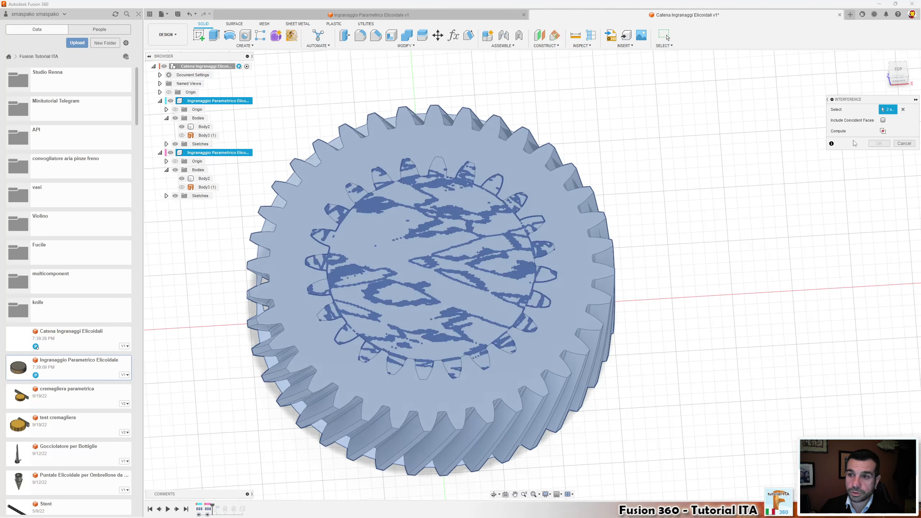
left_click(883, 131)
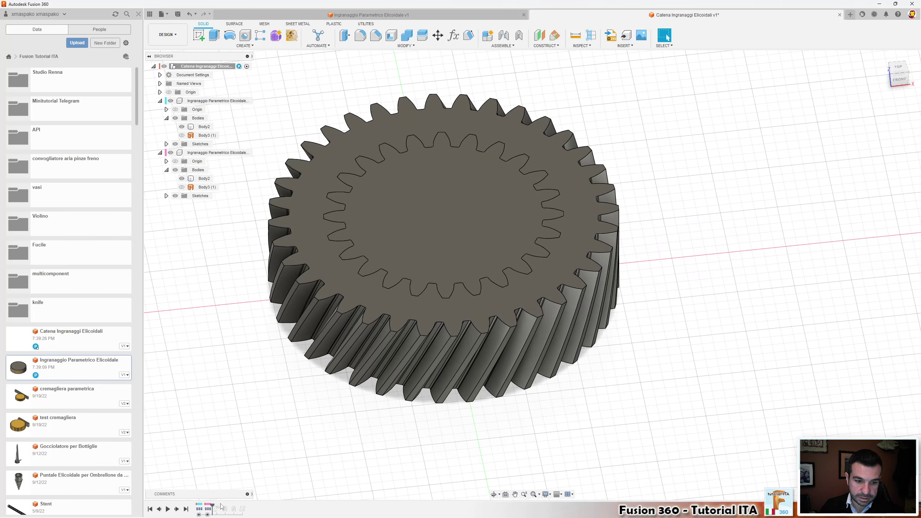
left_click(216, 509)
Restore the full timeline with joints and compute interference between the two meshed gears
left_click_drag(222, 509, 246, 509)
left_click(600, 117)
scroll(591, 98, "up", 2)
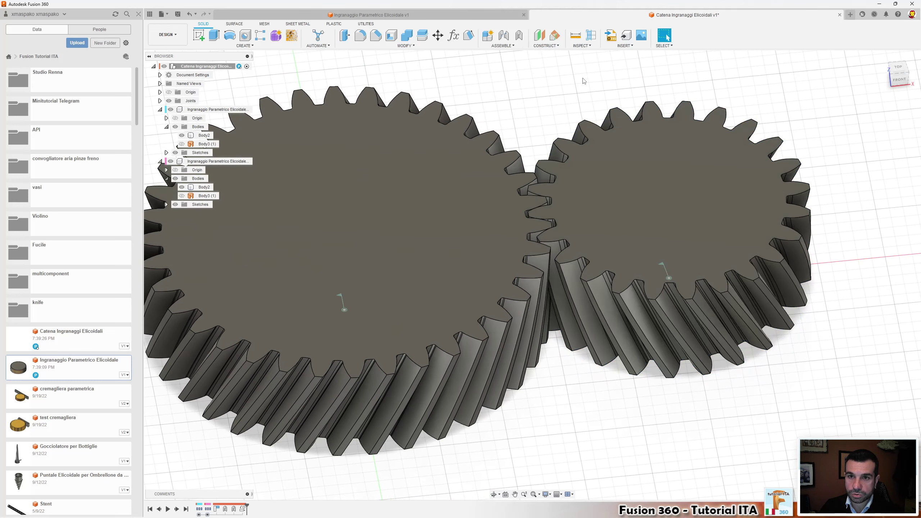
left_click(590, 46)
left_click(595, 68)
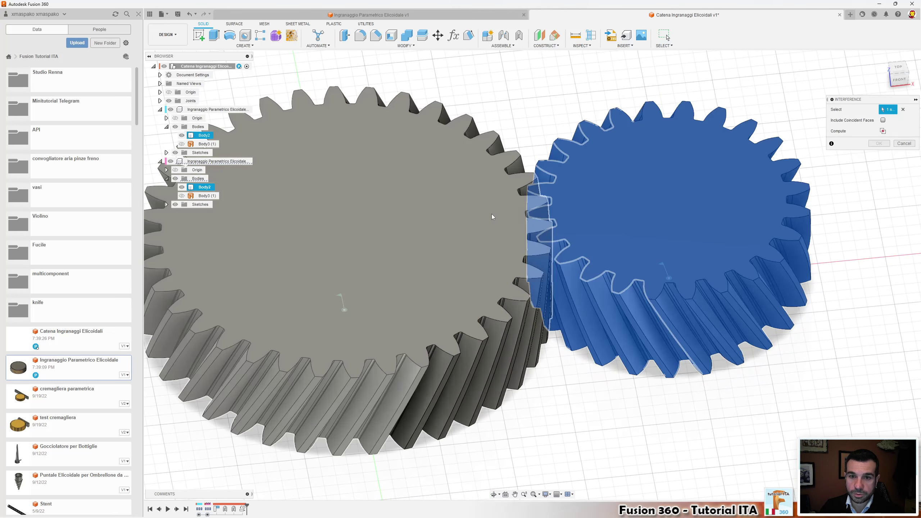
scroll(841, 143, "up", 1)
left_click(883, 132)
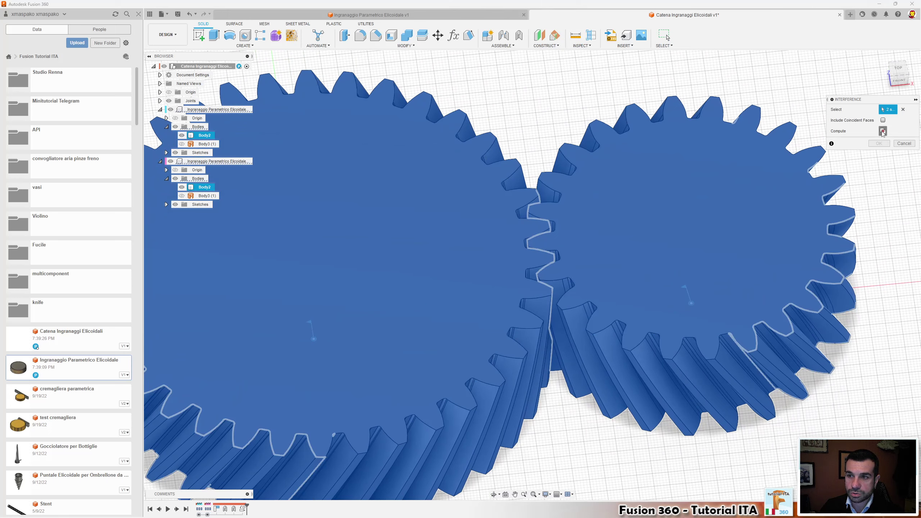
left_click(540, 309)
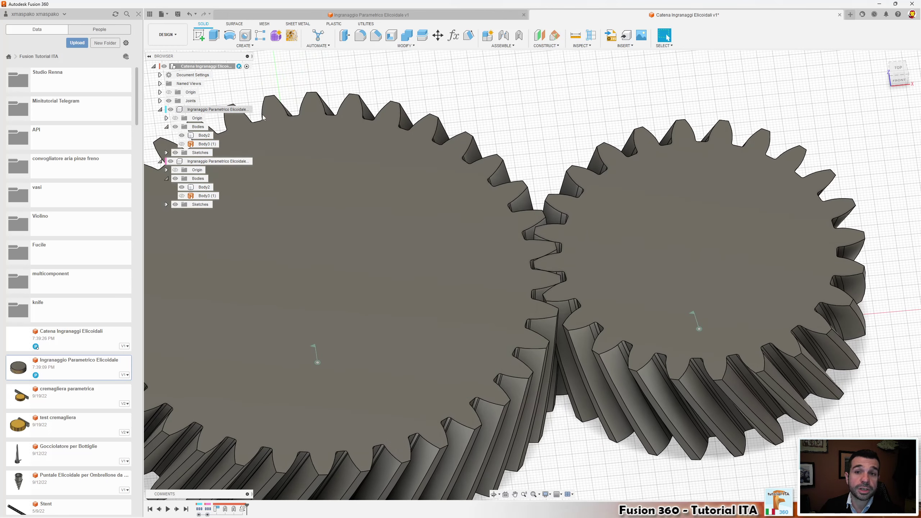
Rerun the interference check and zoom in on the -0.574 mm³ red tooth overlap
left_click(573, 48)
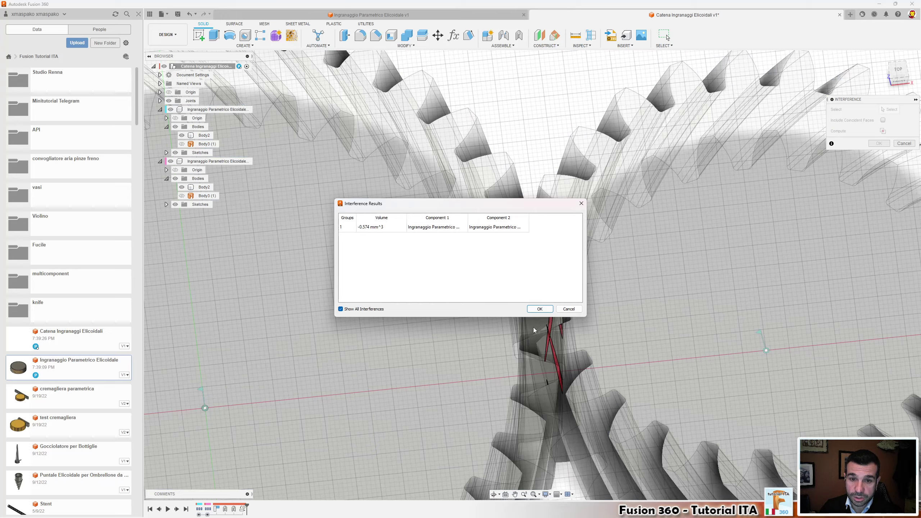
left_click_drag(518, 207, 359, 212)
scroll(698, 214, "down", 5)
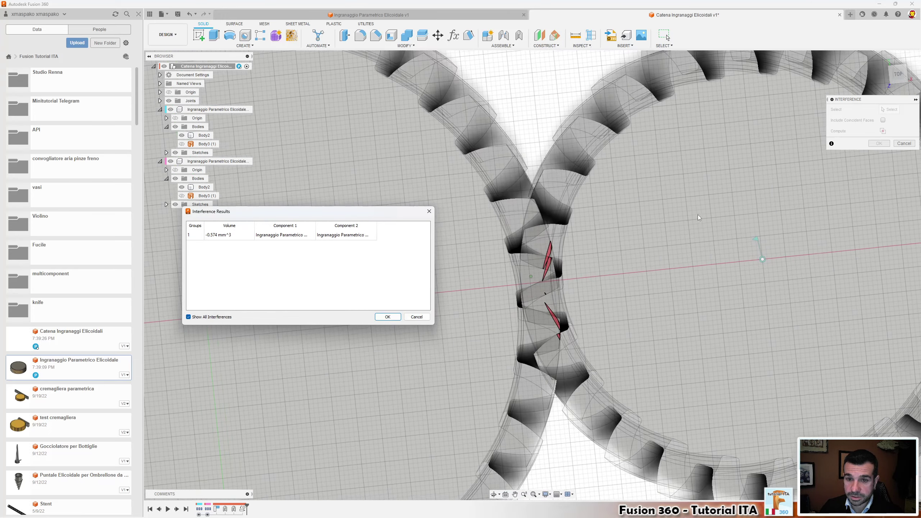
scroll(616, 232, "up", 3)
scroll(537, 246, "up", 3)
scroll(581, 207, "up", 3)
mouse_move(581, 206)
middle_mouse_down("shift")
mouse_move(547, 260)
mouse_move(540, 240)
mouse_move(506, 259)
middle_mouse_up("shift")
scroll(540, 241, "down", 3)
scroll(506, 259, "down", 3)
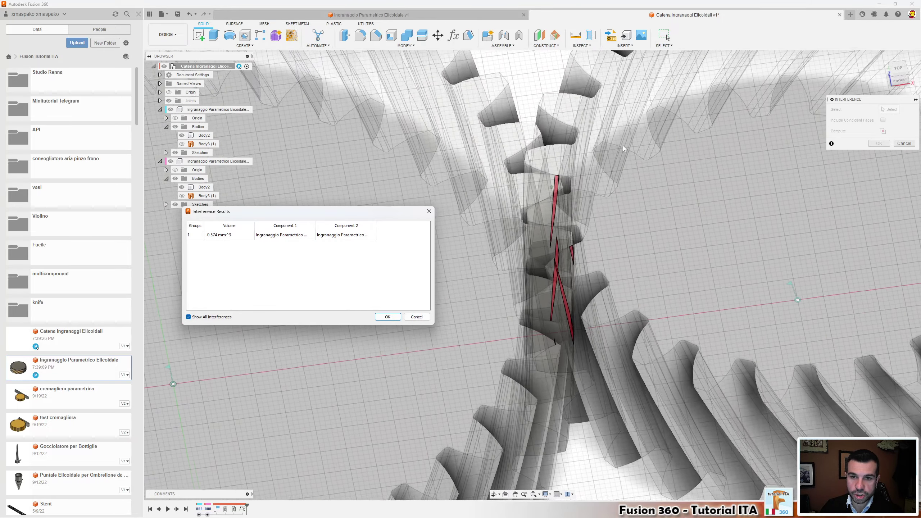
scroll(506, 275, "down", 3)
scroll(506, 292, "down", 5)
mouse_move(506, 292)
middle_mouse_down("shift")
mouse_move(501, 276)
mouse_move(508, 290)
middle_mouse_up("shift")
scroll(507, 290, "up", 5)
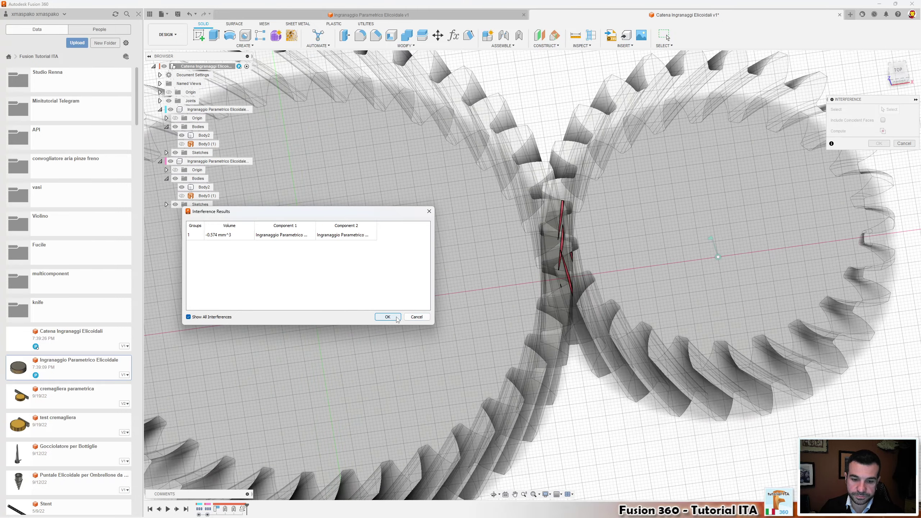